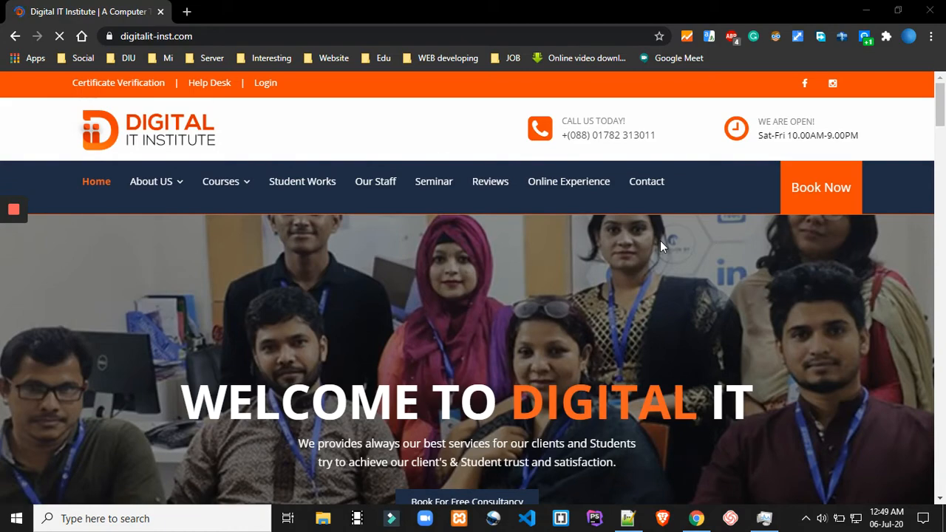
# Look over the Digital IT Institute homepage from its header down to its footer and return to the beginning
pyautogui.scroll(-10, 287, 193)
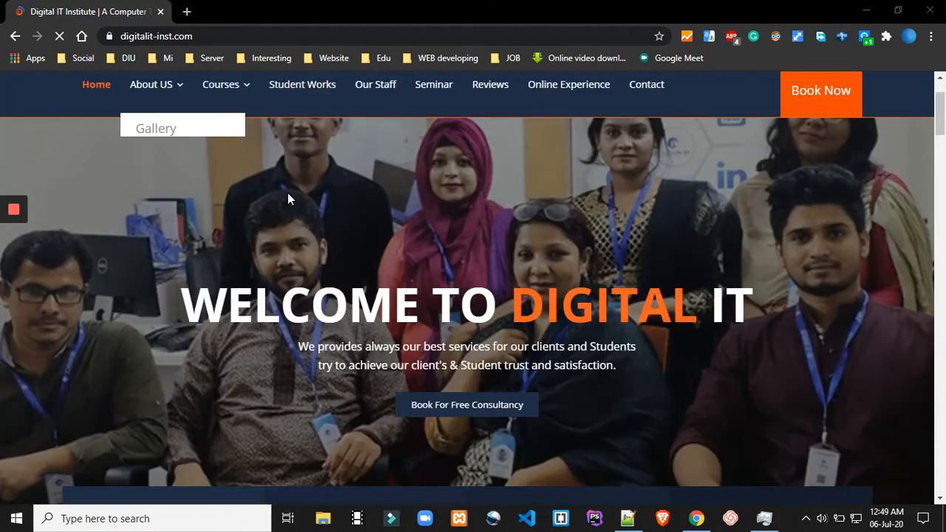
pyautogui.scroll(-15, 388, 267)
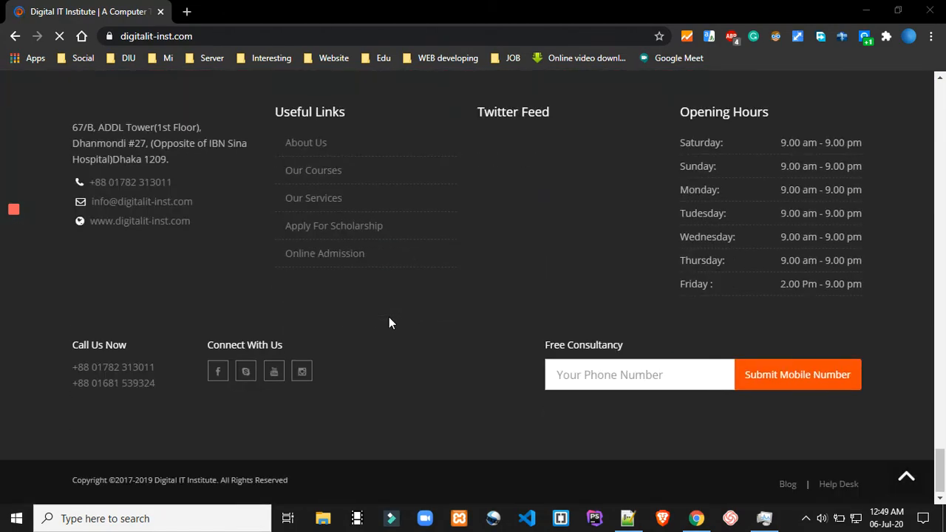
pyautogui.scroll(10, 388, 318)
pyautogui.scroll(15, 388, 318)
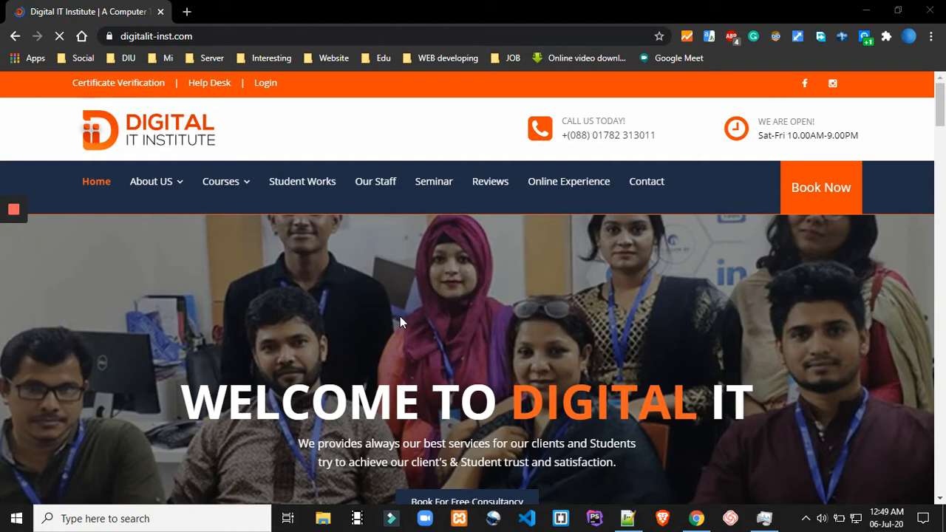
# View the homepage at a reduced page zoom of 50% and restore it to 100%
pyautogui.hotkey('ctrl', '-')
pyautogui.hotkey('ctrl', '-')
pyautogui.hotkey('ctrl', '-')
pyautogui.hotkey('ctrl', '-')
pyautogui.hotkey('ctrl', '-')
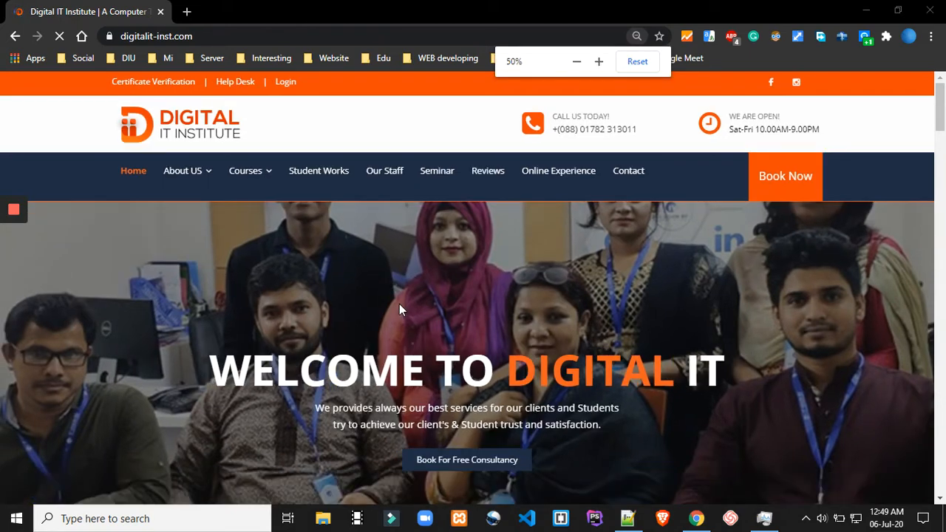
pyautogui.hotkey('ctrl', '+')
pyautogui.hotkey('ctrl', '+')
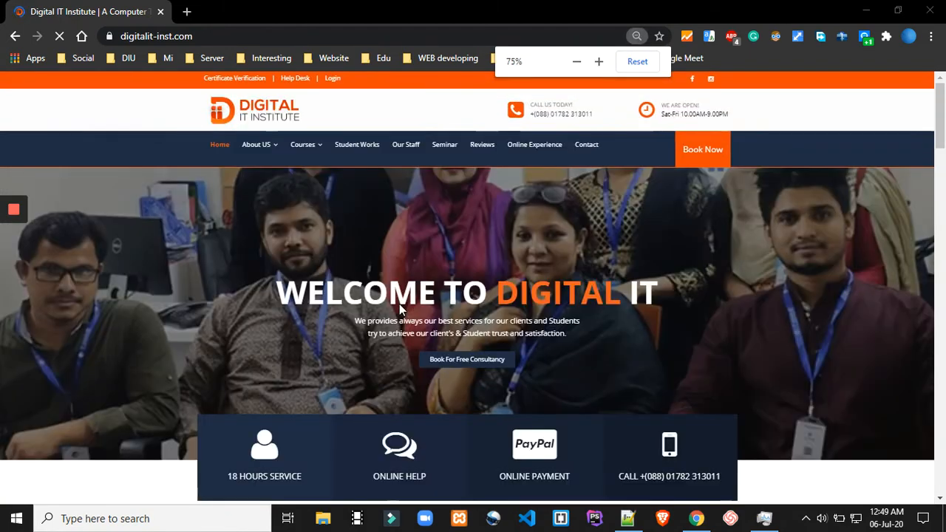
pyautogui.hotkey('ctrl', '+')
pyautogui.hotkey('ctrl', '+')
pyautogui.hotkey('ctrl', '+')
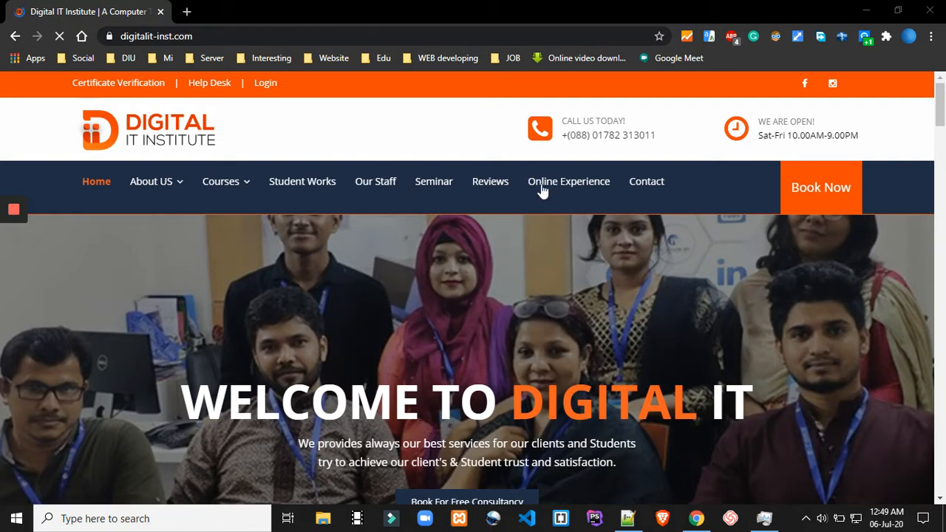
# Open the desktop file 1 home.psd in Adobe Photoshop CS6 and hide its guides
pyautogui.click(866, 14)
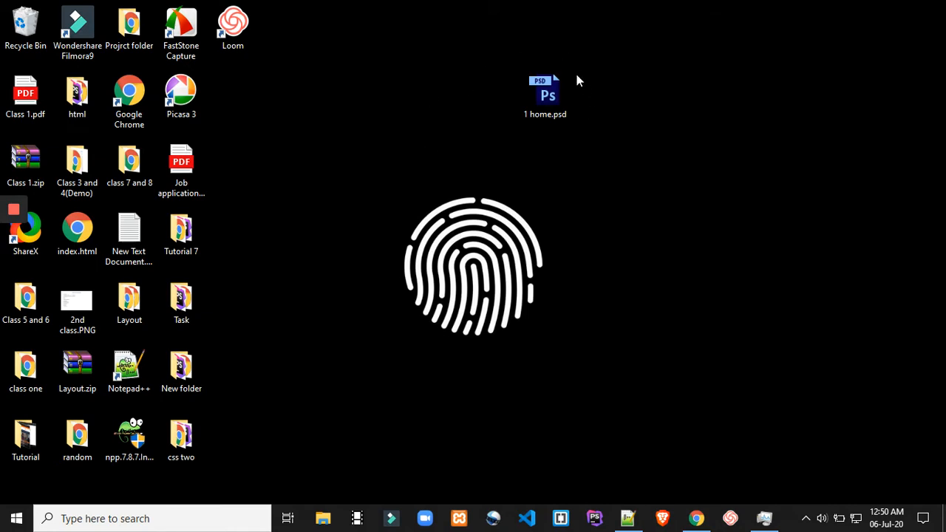
pyautogui.moveTo(547, 101); pyautogui.dragTo(568, 187)
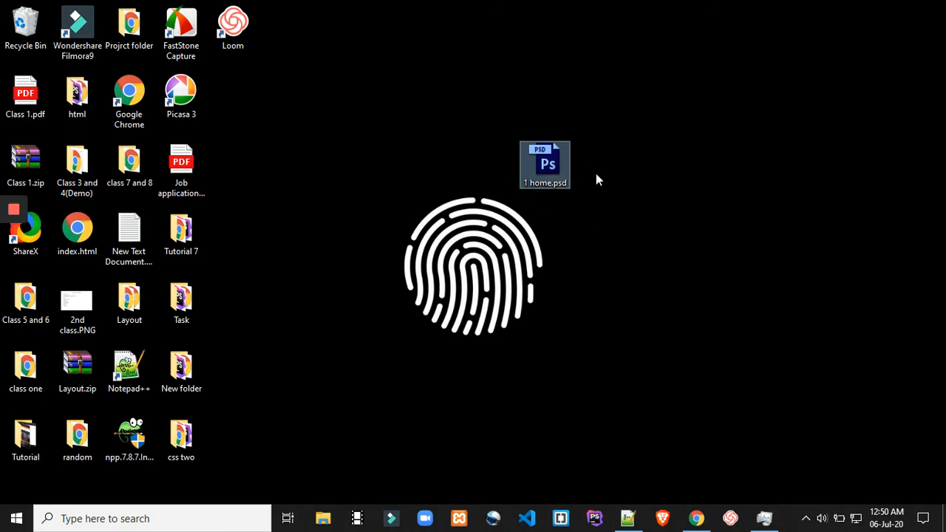
pyautogui.click(598, 178)
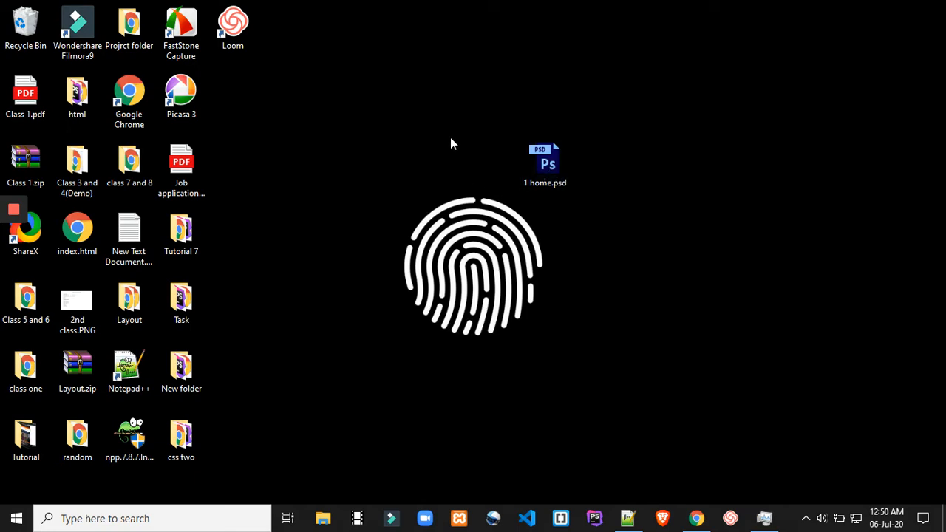
pyautogui.rightClick(548, 168)
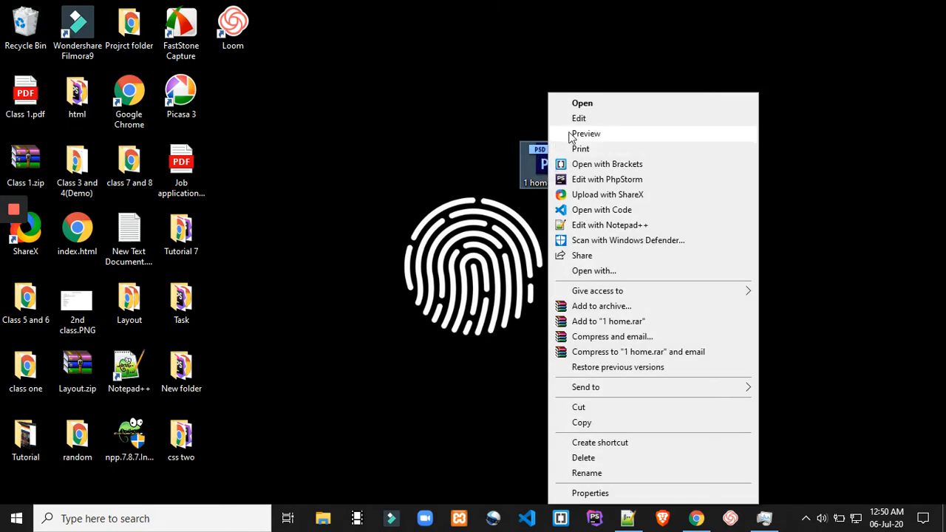
pyautogui.click(614, 270)
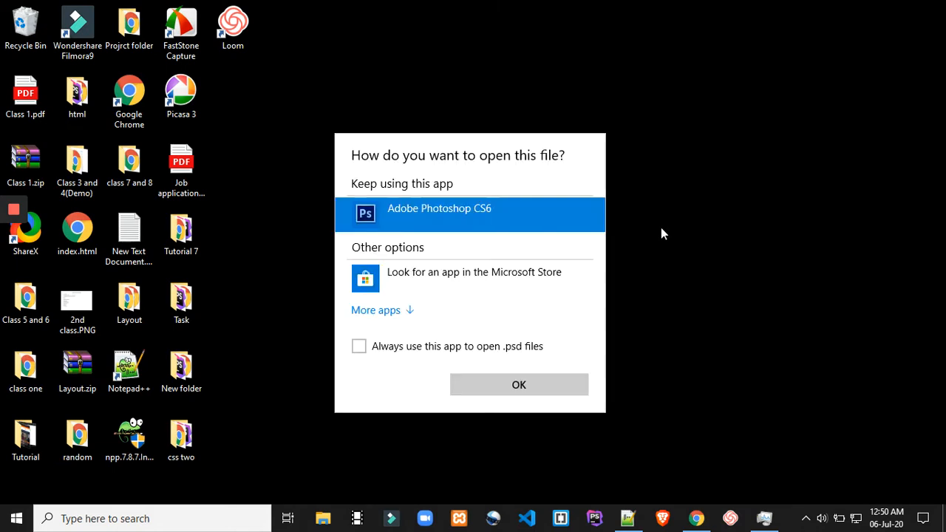
pyautogui.click(502, 387)
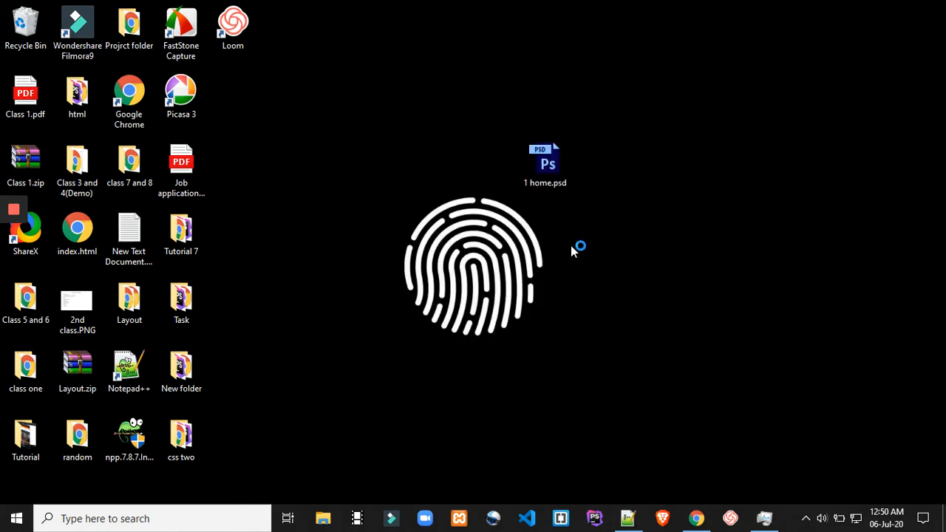
pyautogui.hotkey('ctrl', ';')
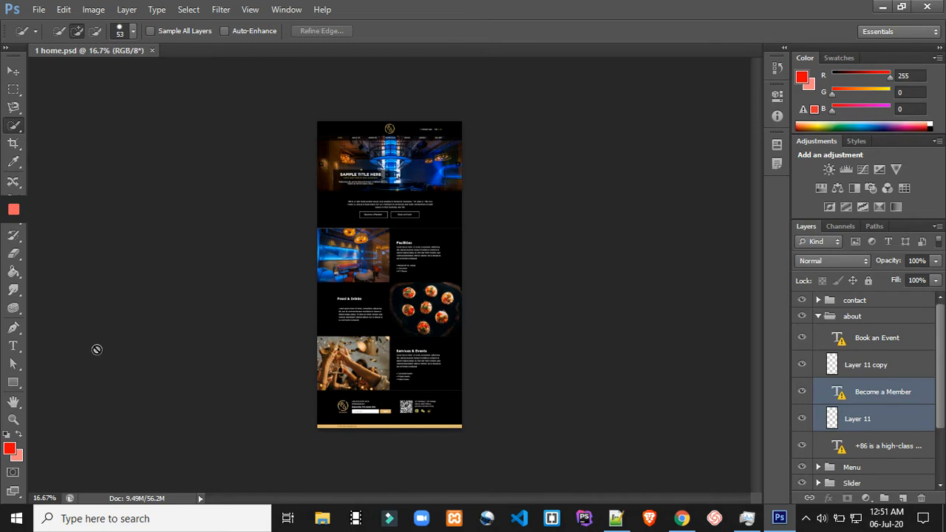
# Magnify the Facilities and Food & Drinks sections of the design to about 50% with the Zoom tool
pyautogui.click(13, 421)
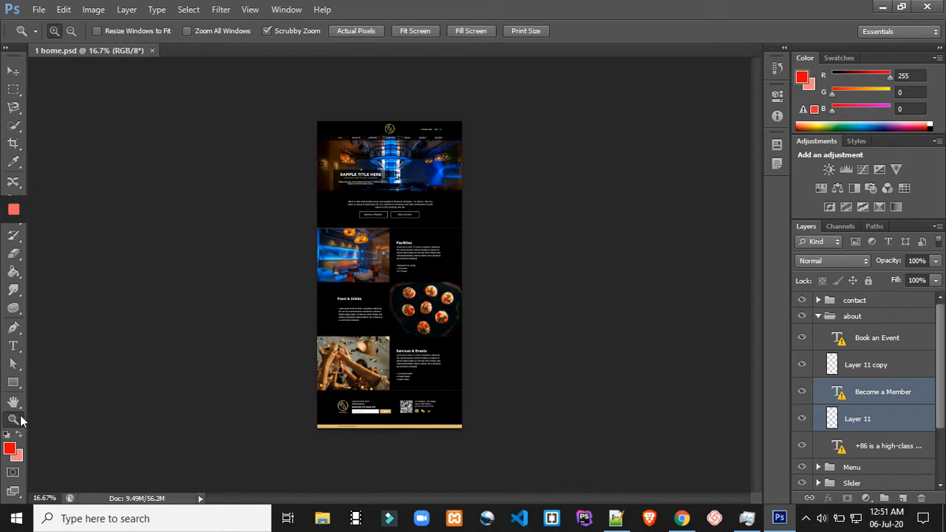
pyautogui.click(17, 421)
pyautogui.click(17, 421)
pyautogui.moveTo(351, 316); pyautogui.dragTo(188, 342)
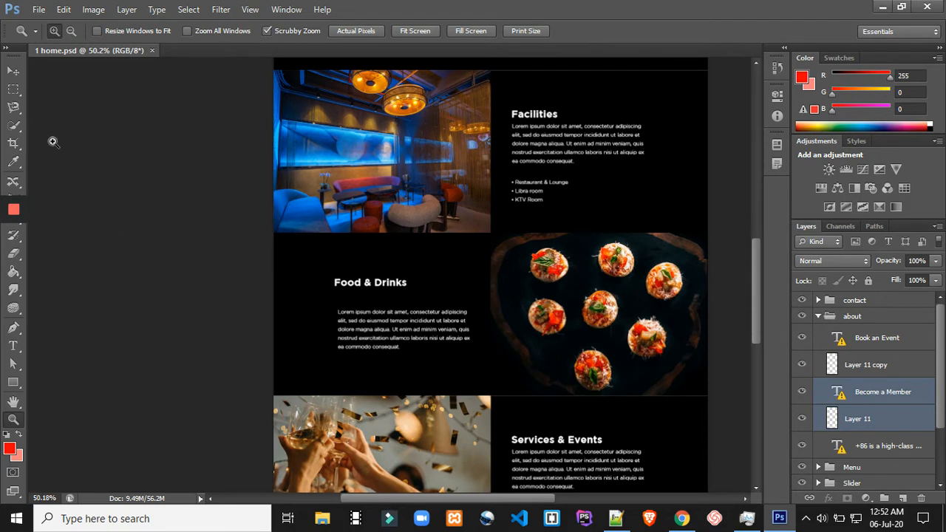
# Try to shift the selected Become a Member layers with the Move tool and revert the document to its opened state
pyautogui.click(12, 70)
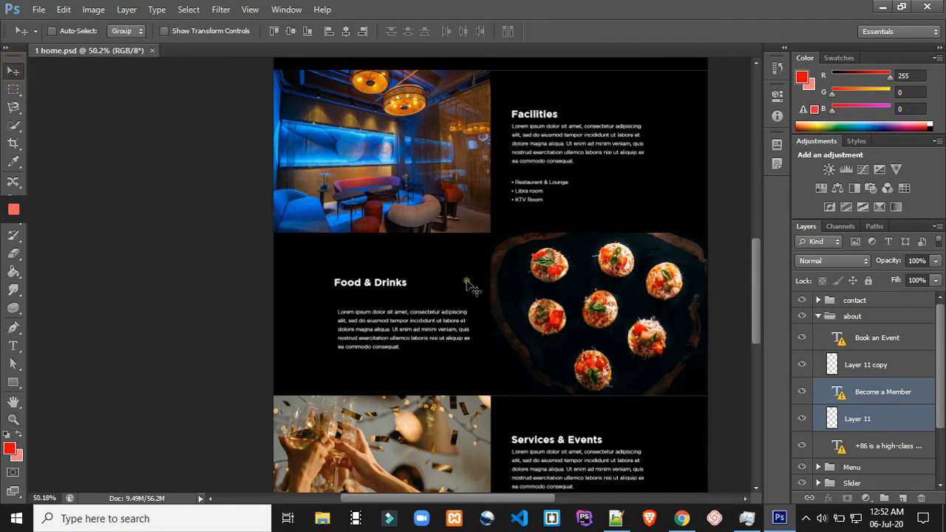
pyautogui.moveTo(469, 281); pyautogui.dragTo(377, 285)
pyautogui.click(778, 68)
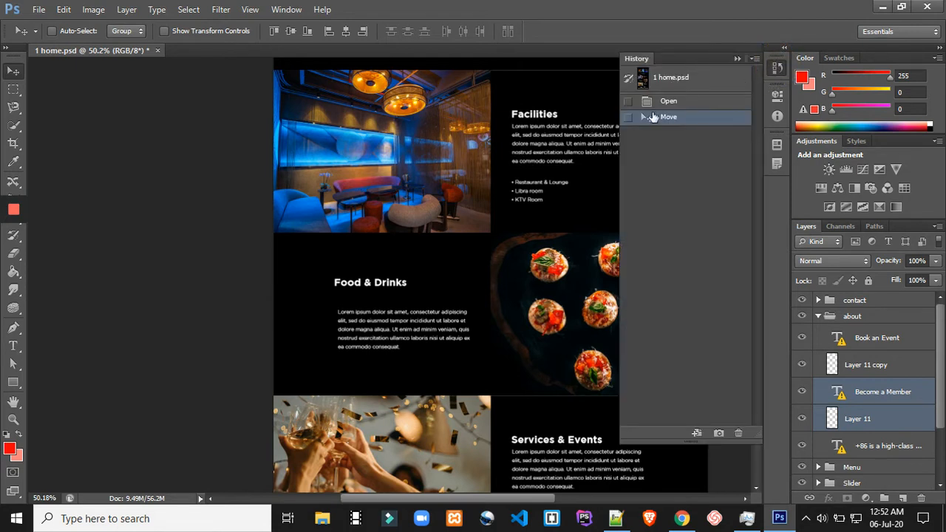
pyautogui.click(673, 79)
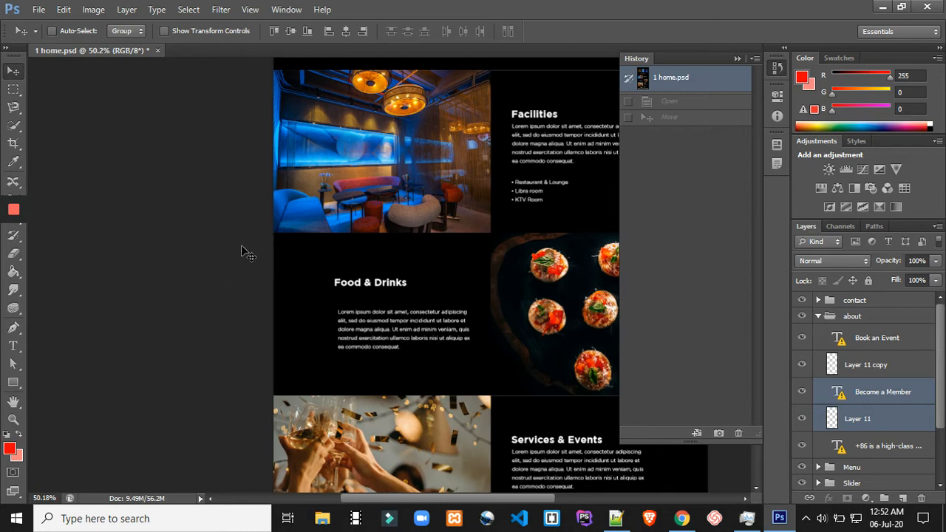
# Show the design at 25% zoom without the history list and float the Photoshop window over the desktop, extended down to the taskbar
pyautogui.hotkey('ctrl', '-')
pyautogui.hotkey('ctrl', '-')
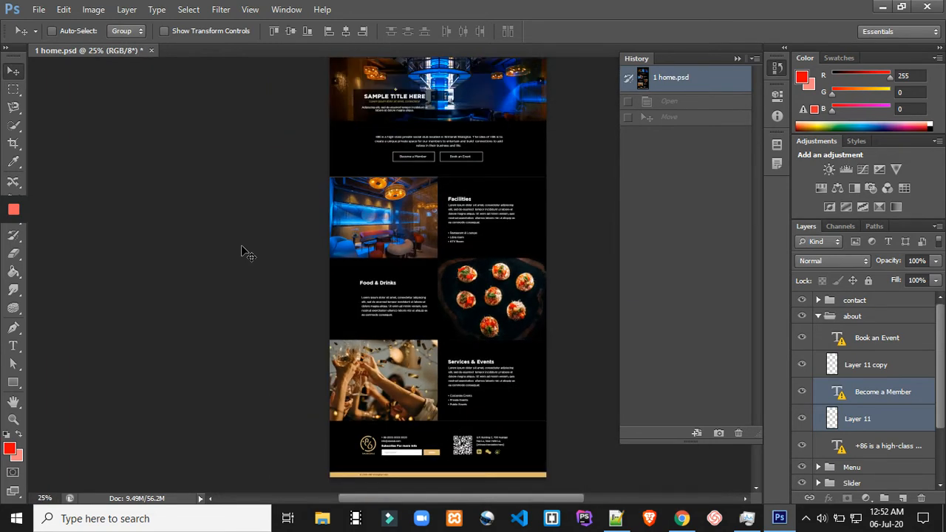
pyautogui.click(775, 71)
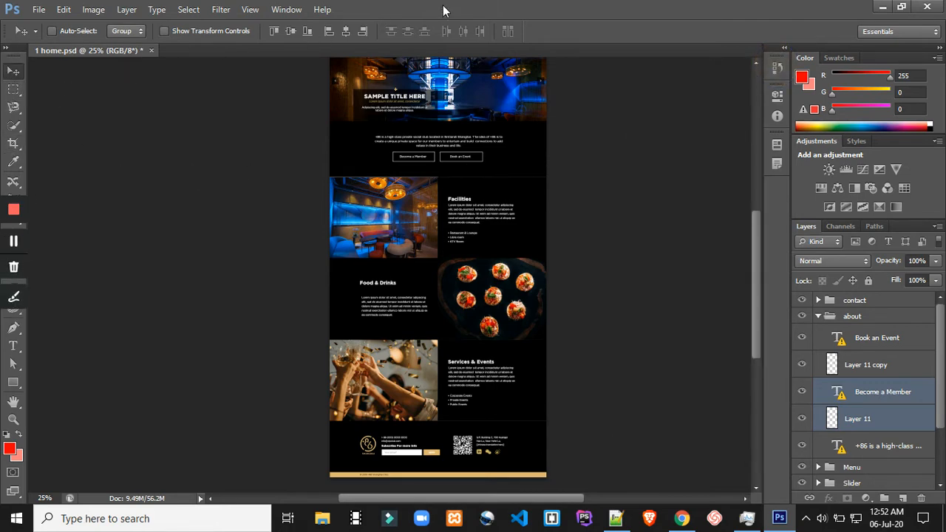
pyautogui.moveTo(443, 10); pyautogui.dragTo(506, 24)
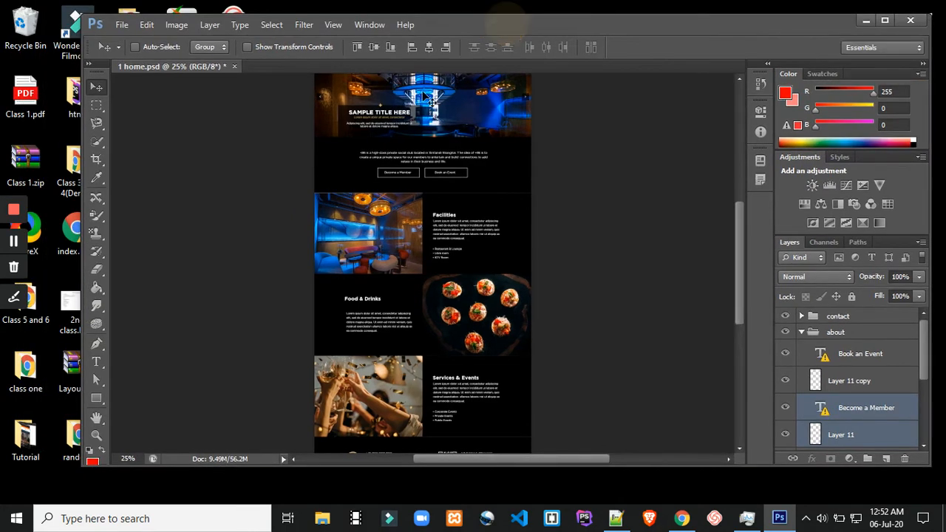
pyautogui.moveTo(375, 466); pyautogui.dragTo(382, 506)
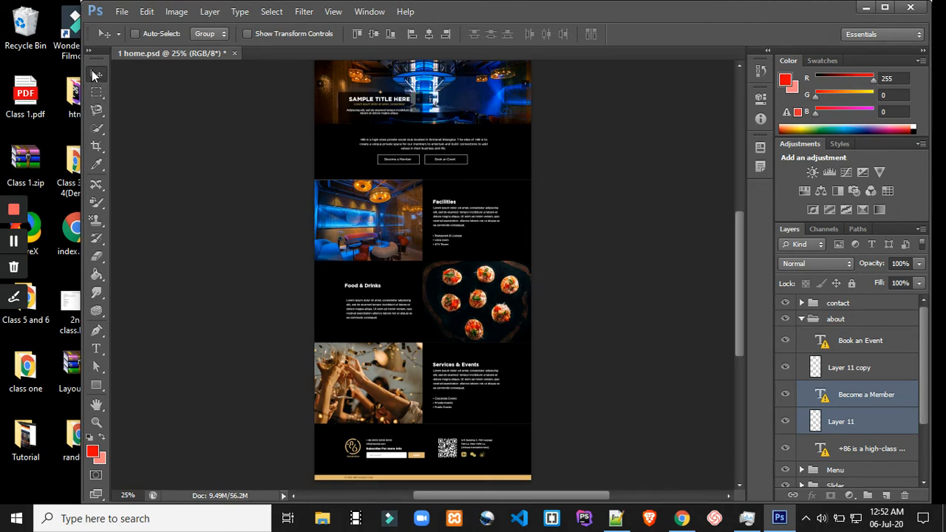
# Try moving the Become a Member button slightly left and down, and undo it by reverting to the 1 home.psd snapshot
pyautogui.click(391, 164)
pyautogui.moveTo(371, 162)
pyautogui.mouseDown()
pyautogui.moveTo(349, 158)
pyautogui.moveTo(399, 167)
pyautogui.moveTo(411, 89)
pyautogui.moveTo(414, 174)
pyautogui.moveTo(392, 156)
pyautogui.moveTo(382, 168)
pyautogui.mouseUp()
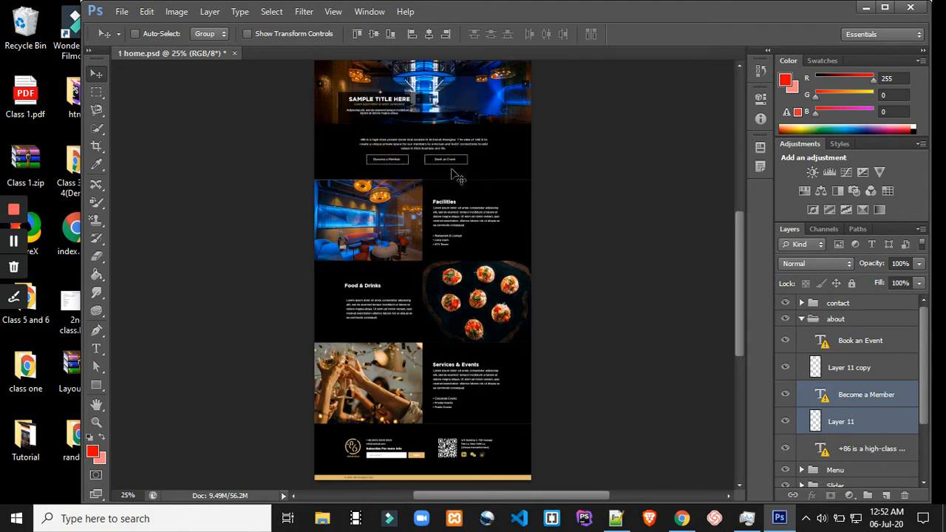
pyautogui.click(450, 214)
pyautogui.moveTo(450, 215)
pyautogui.mouseDown()
pyautogui.moveTo(420, 219)
pyautogui.moveTo(445, 214)
pyautogui.mouseUp()
pyautogui.click(447, 295)
pyautogui.moveTo(438, 159)
pyautogui.mouseDown()
pyautogui.moveTo(449, 152)
pyautogui.moveTo(433, 164)
pyautogui.mouseUp()
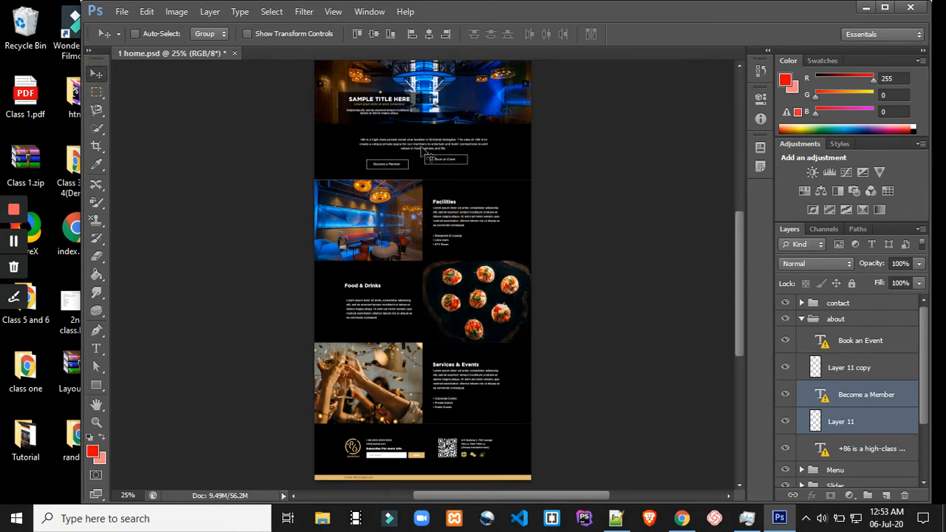
pyautogui.click(759, 70)
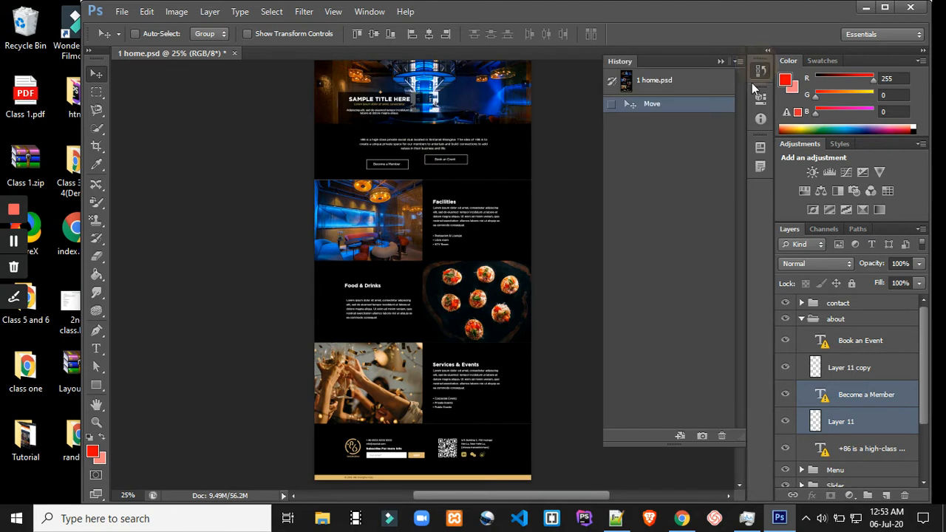
pyautogui.click(668, 78)
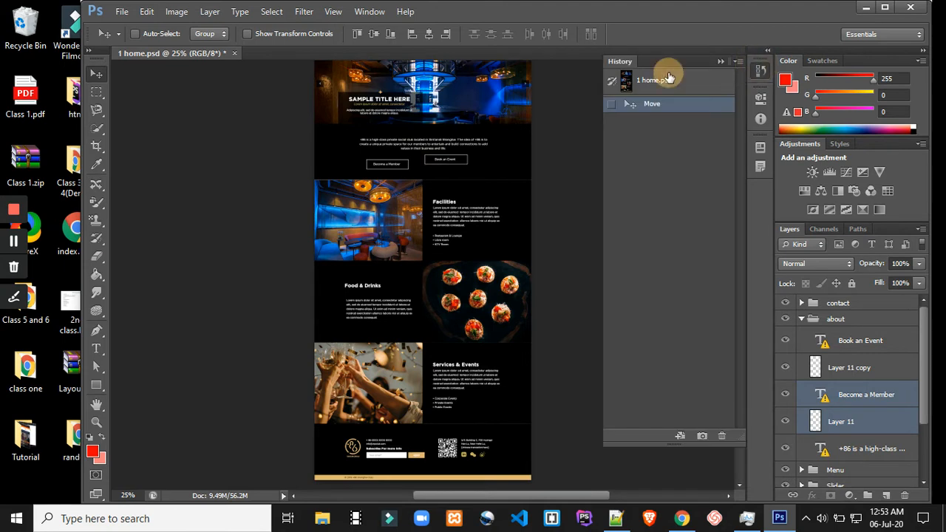
# Activate the Rectangular Marquee Tool, view its tool variants, and close the document history
pyautogui.click(97, 92)
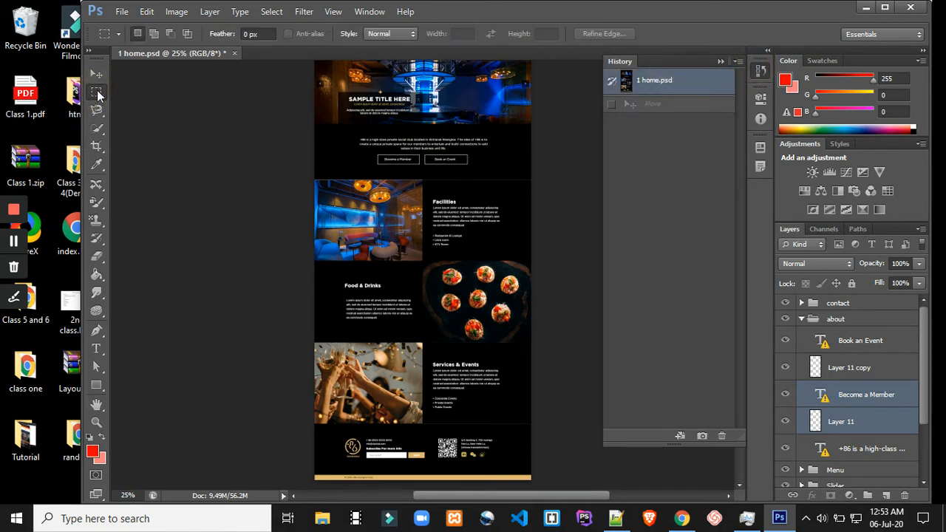
pyautogui.rightClick(97, 92)
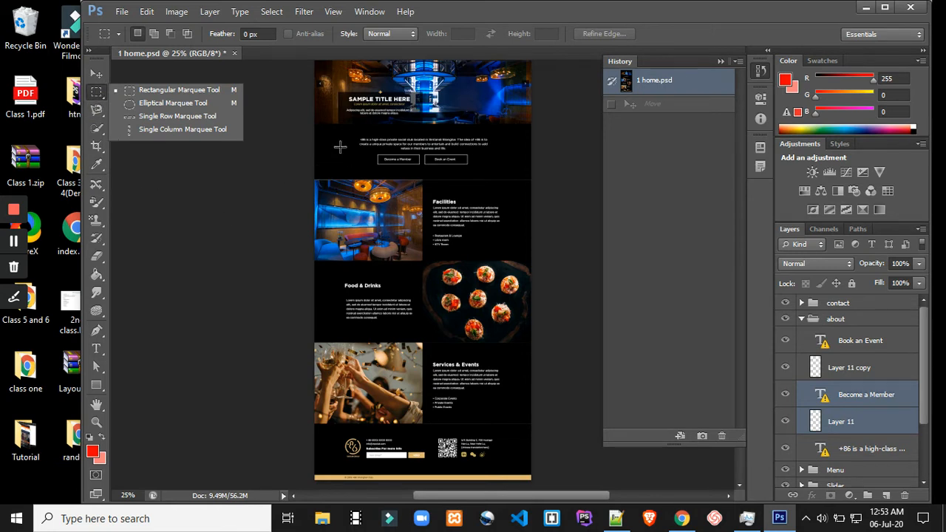
pyautogui.click(721, 61)
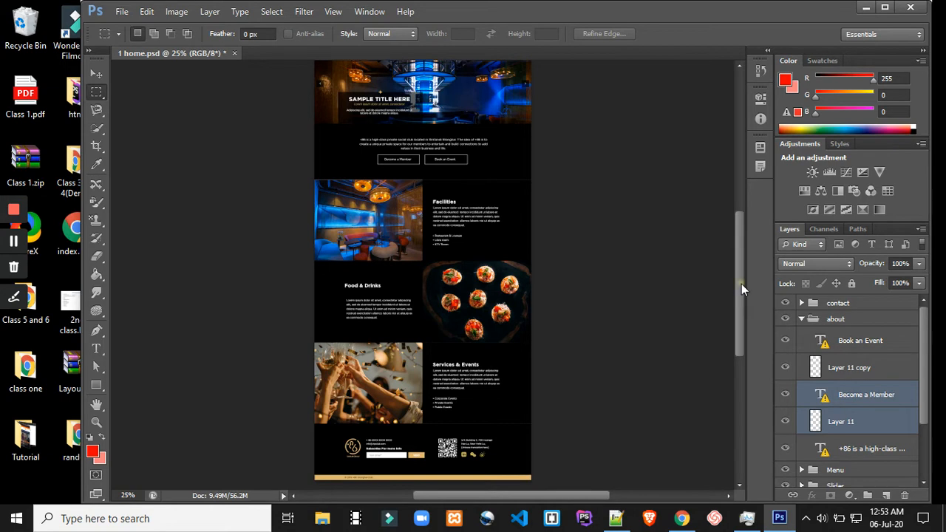
# Examine the design's sections up to the logo, menu and slider at 66.67% zoom, and maximize the Photoshop window
pyautogui.moveTo(742, 283); pyautogui.dragTo(740, 252)
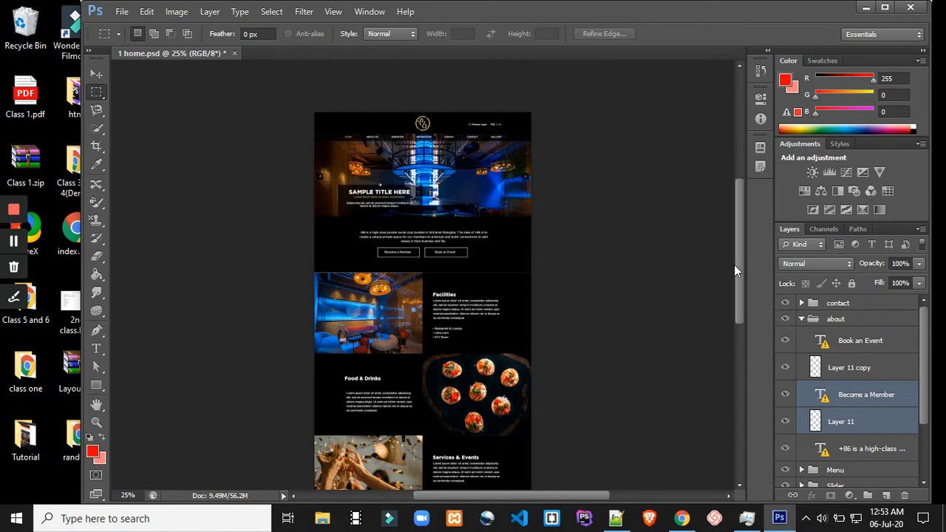
pyautogui.moveTo(739, 274)
pyautogui.mouseDown()
pyautogui.moveTo(739, 308)
pyautogui.moveTo(742, 284)
pyautogui.moveTo(740, 297)
pyautogui.mouseUp()
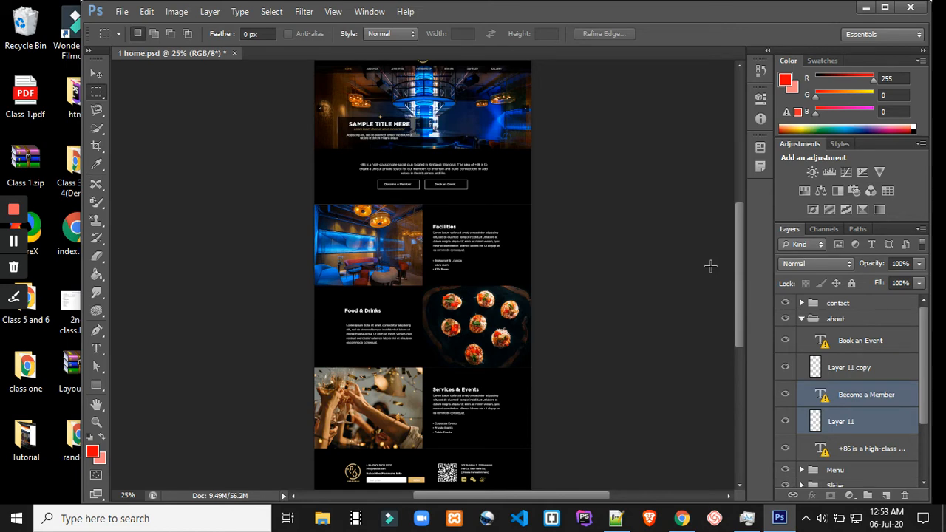
pyautogui.hotkey('ctrl', '+')
pyautogui.hotkey('ctrl', '+')
pyautogui.hotkey('ctrl', '+')
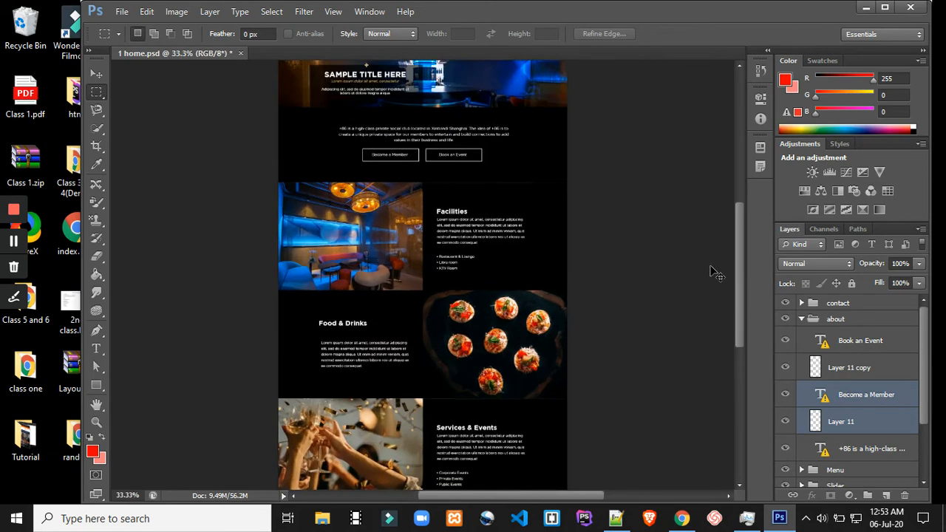
pyautogui.scroll(6, 507, 338)
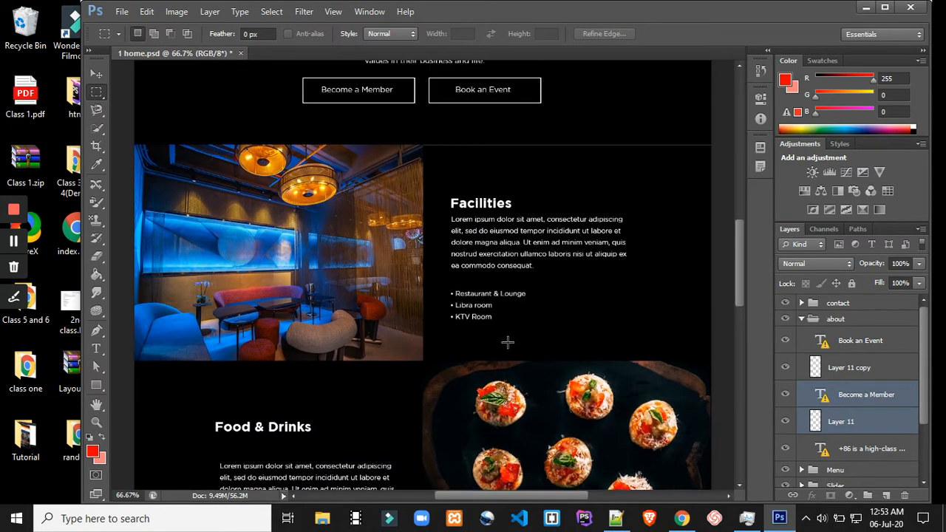
pyautogui.scroll(3, 489, 273)
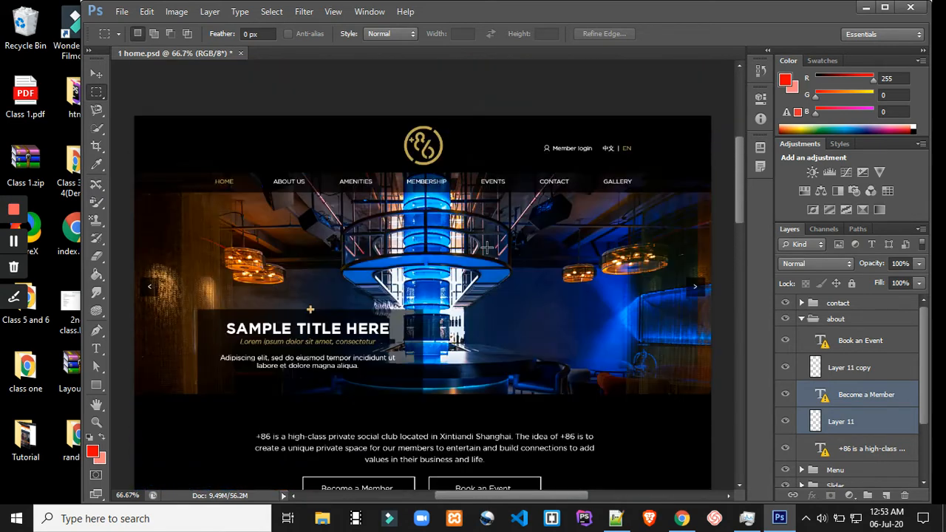
pyautogui.click(884, 7)
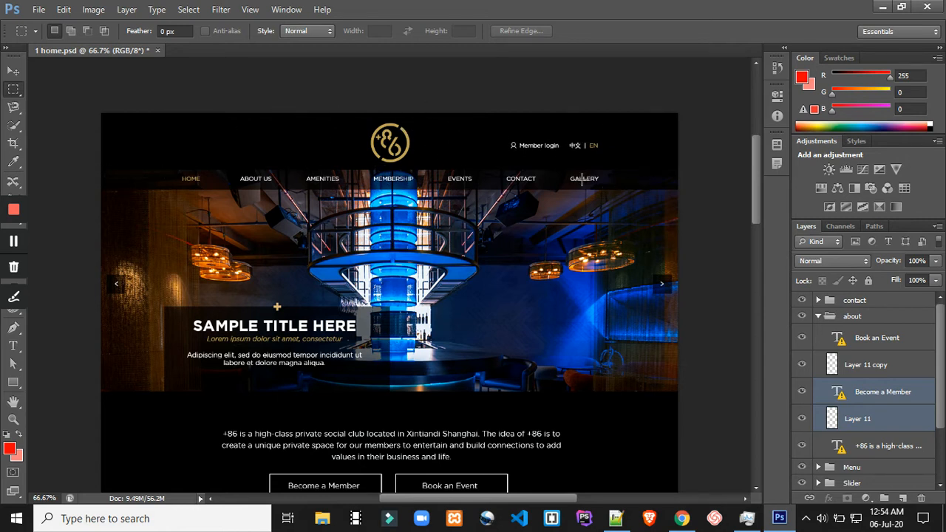
# Examine the design from the intro buttons through Facilities, Food & Drinks and Services & Events to the footer, with the Move Tool active
pyautogui.scroll(-3, 473, 186)
pyautogui.scroll(-9, 344, 247)
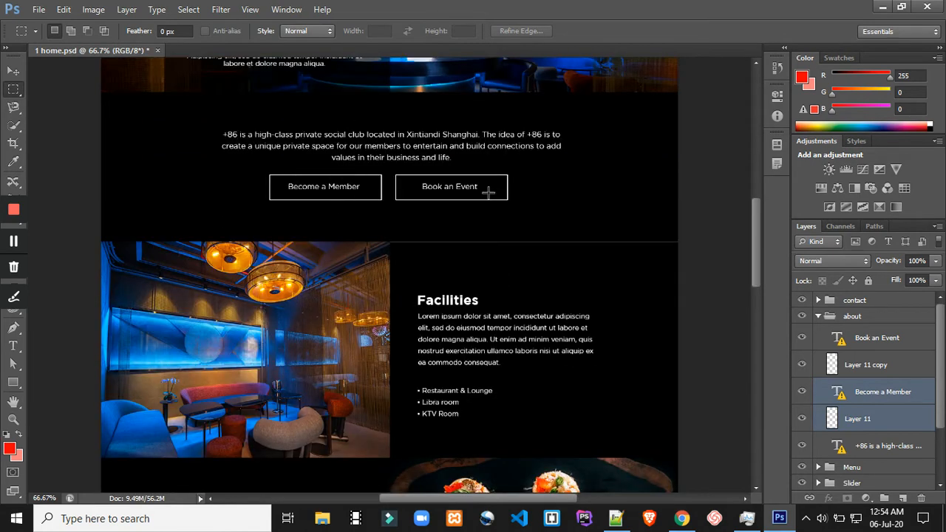
pyautogui.scroll(-4, 500, 207)
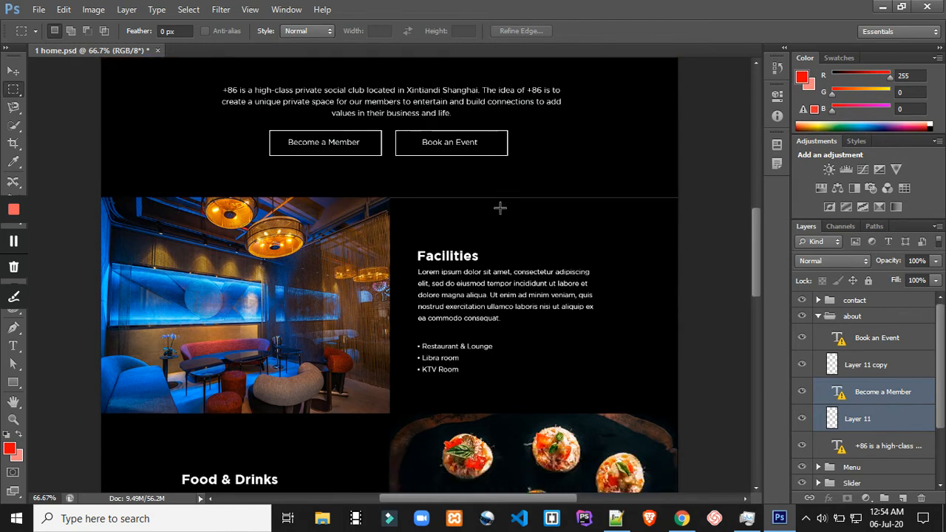
pyautogui.click(12, 71)
pyautogui.scroll(-5, 411, 220)
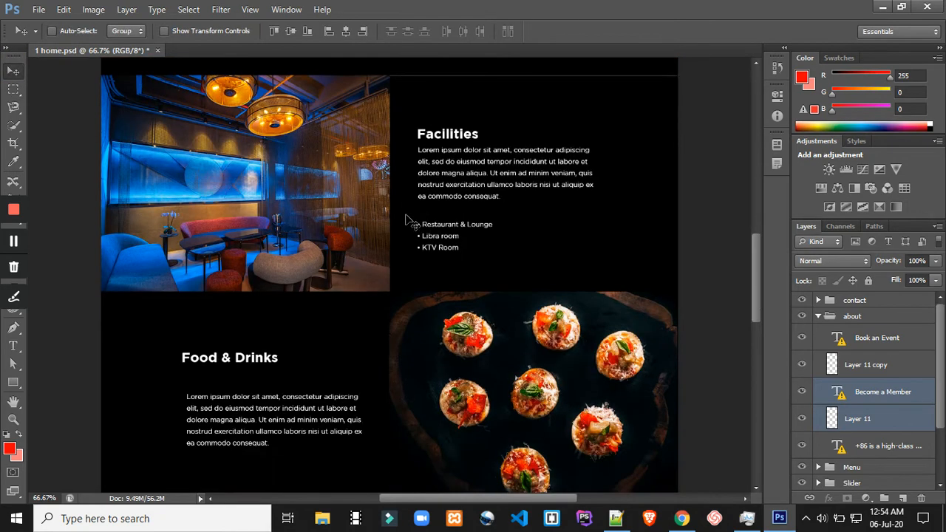
pyautogui.scroll(-12, 373, 155)
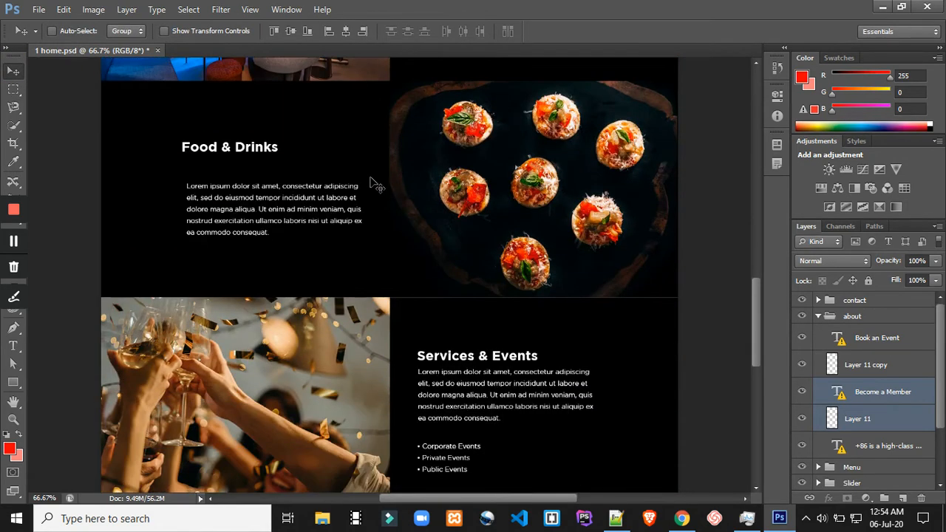
pyautogui.scroll(-6, 448, 337)
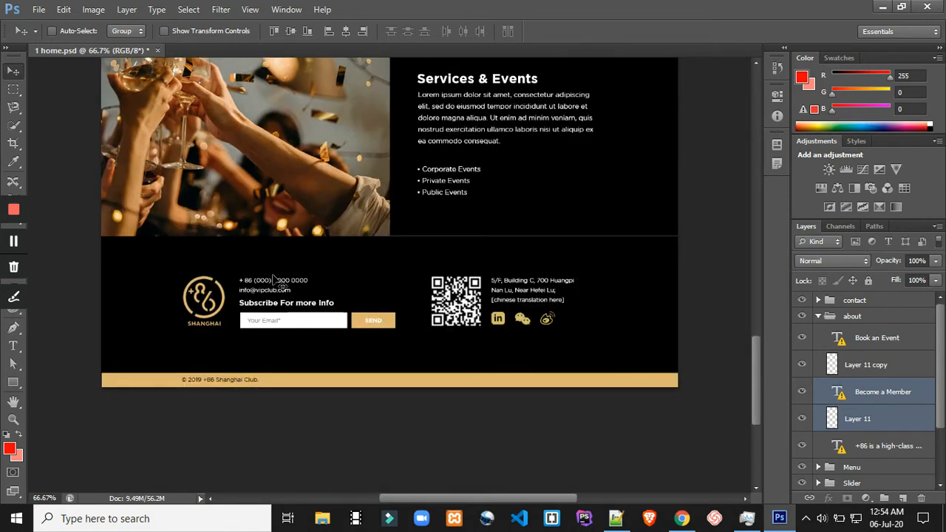
pyautogui.scroll(5, 292, 287)
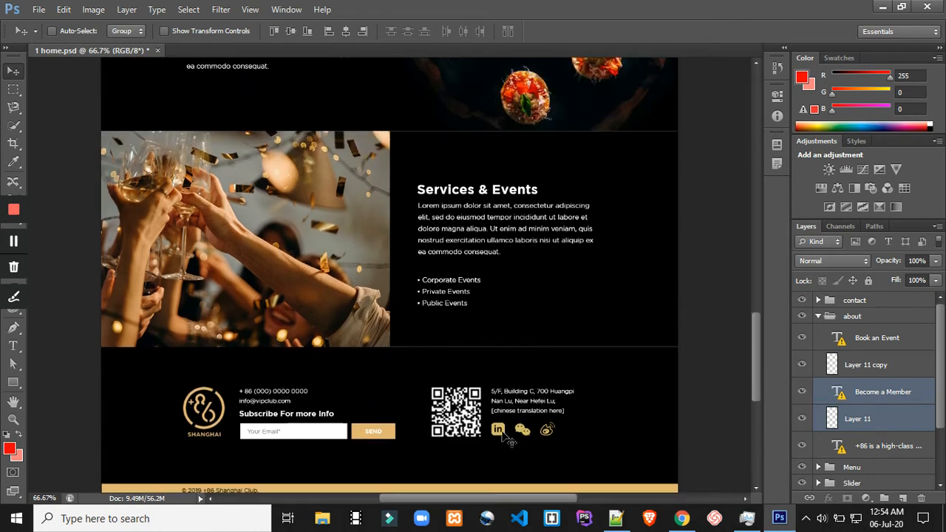
pyautogui.scroll(15, 509, 436)
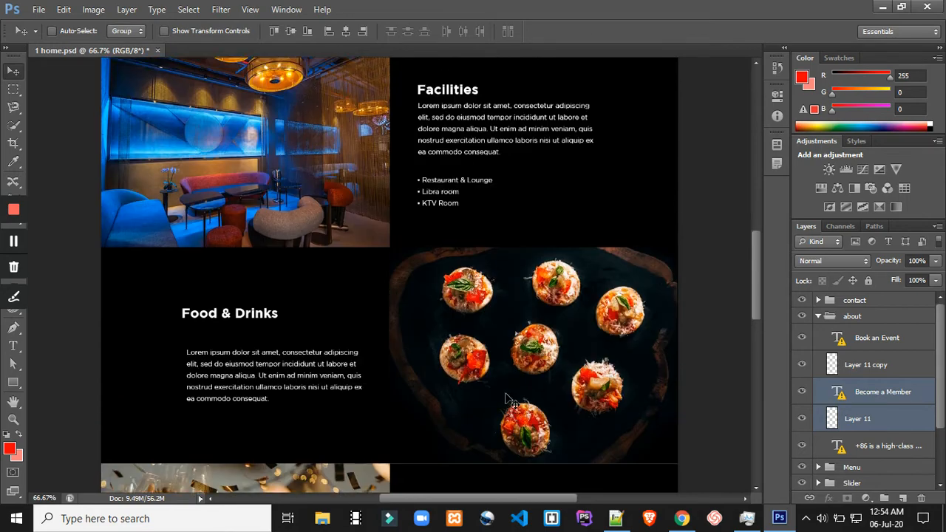
pyautogui.scroll(20, 508, 399)
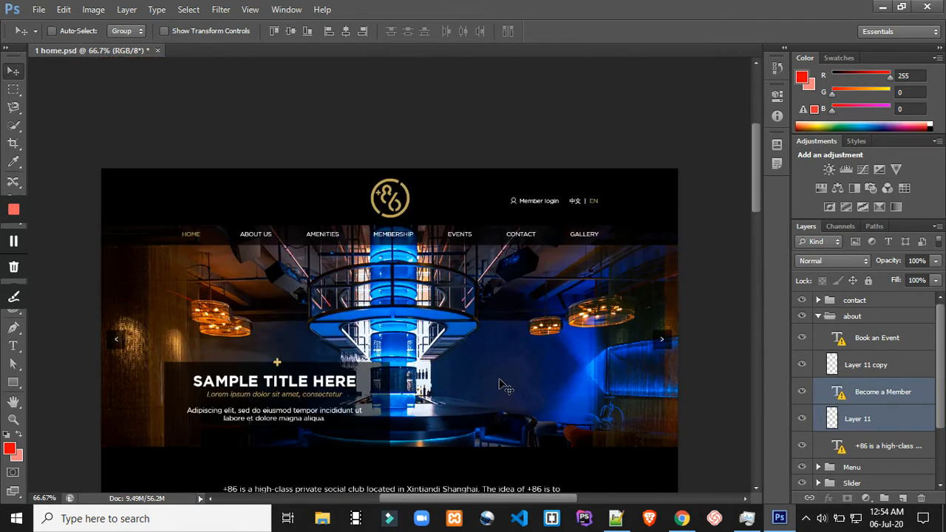
pyautogui.scroll(-2, 503, 384)
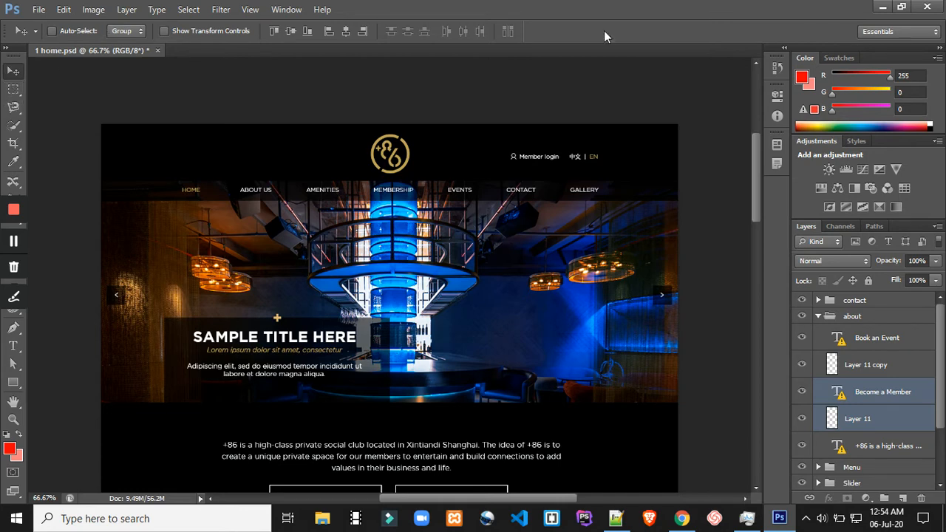
# Float the Photoshop window over the desktop and select the header logo with the Rectangular Marquee Tool
pyautogui.click(901, 7)
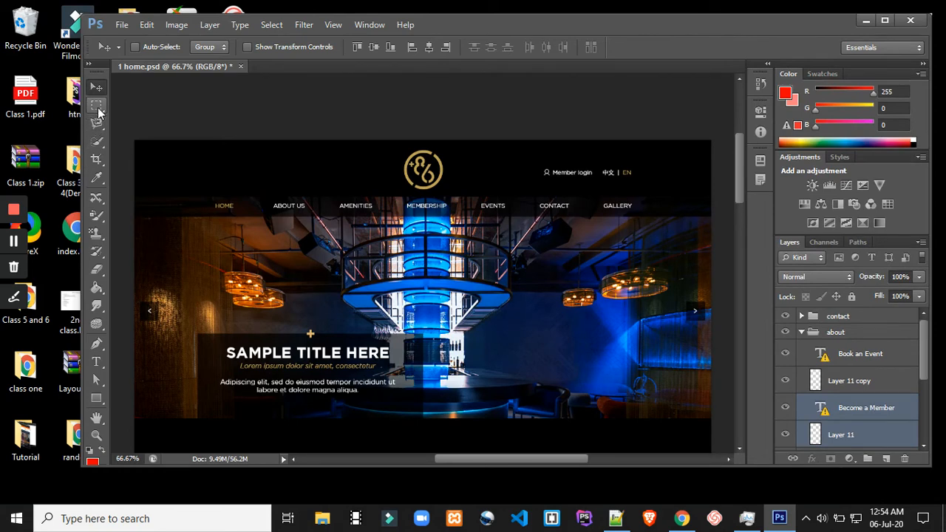
pyautogui.click(97, 104)
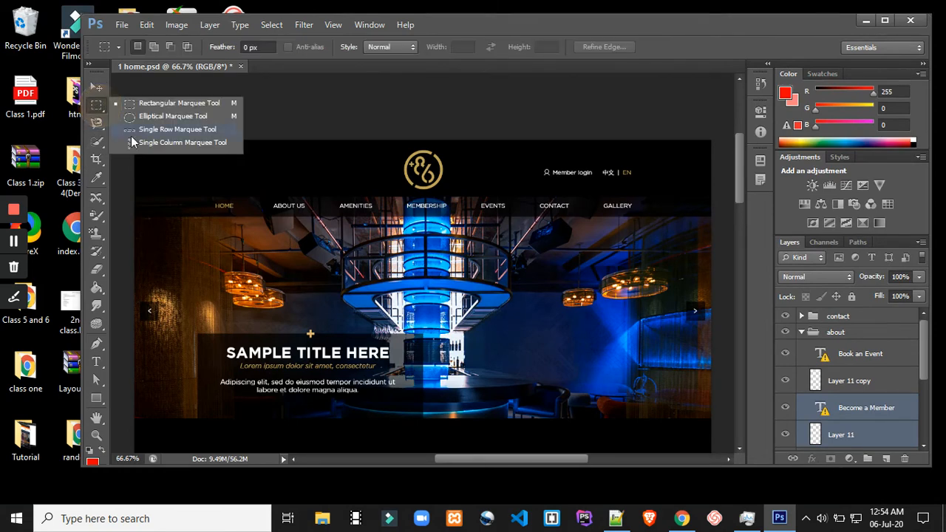
pyautogui.click(124, 102)
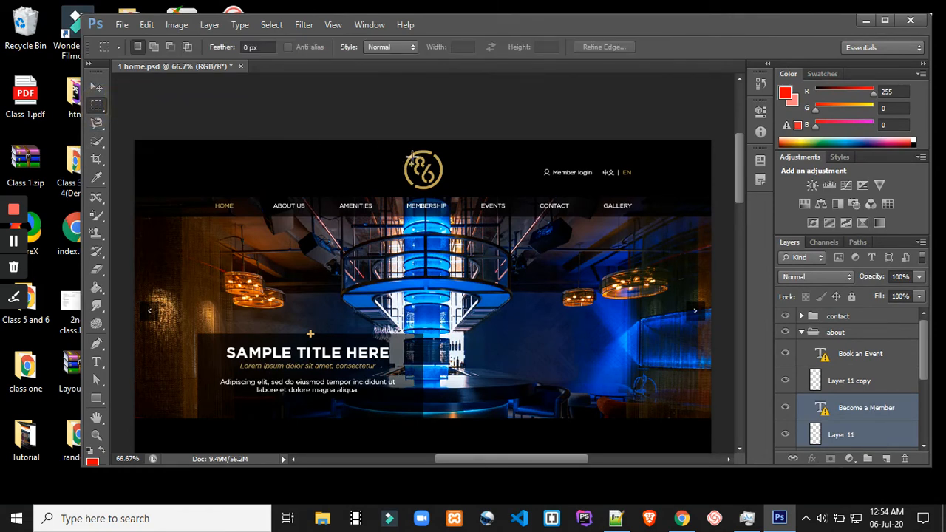
pyautogui.moveTo(398, 148); pyautogui.dragTo(444, 191)
pyautogui.moveTo(420, 173); pyautogui.dragTo(444, 190)
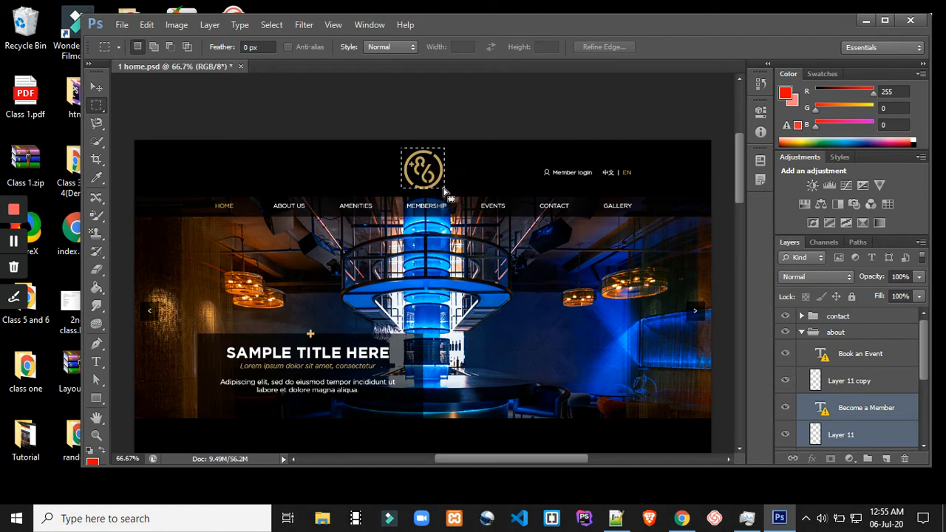
# Measure the logo selection's width and height in the Info readout, in centimeters as well as in pixels
pyautogui.click(762, 132)
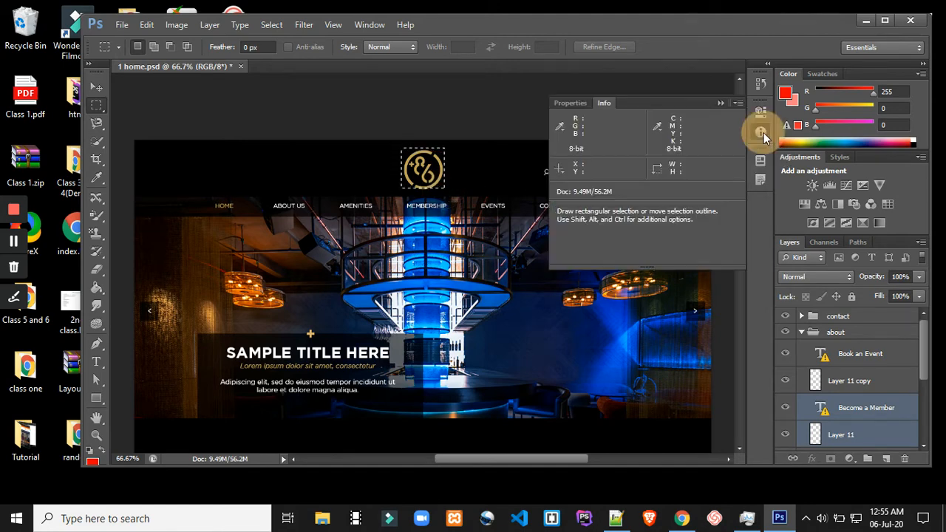
pyautogui.click(560, 171)
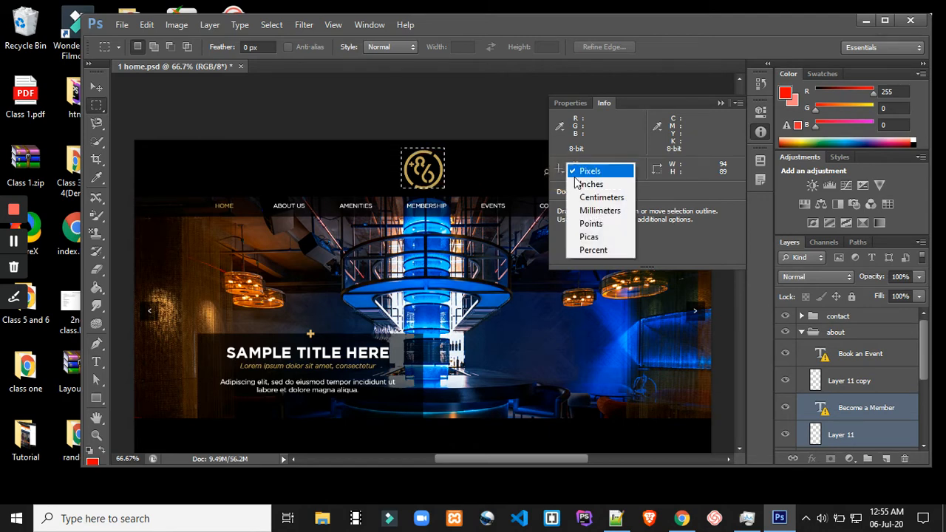
pyautogui.click(597, 198)
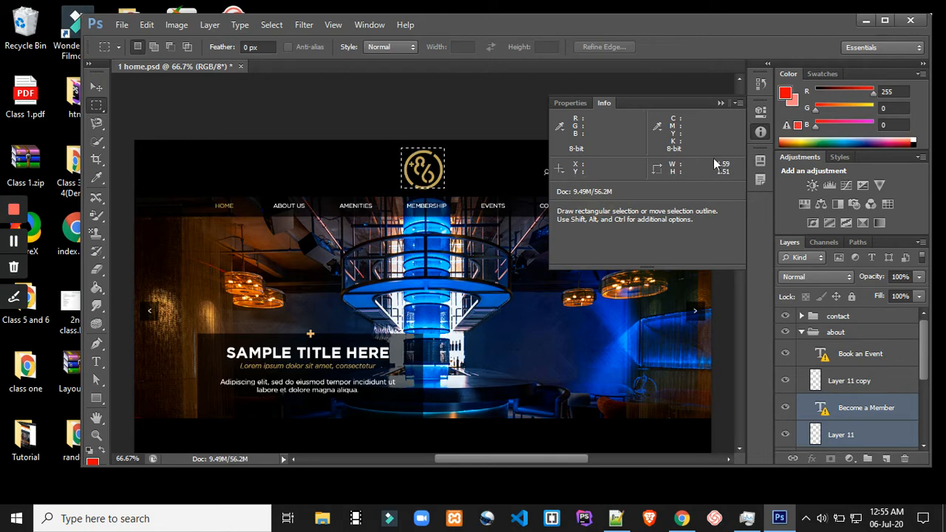
pyautogui.click(561, 172)
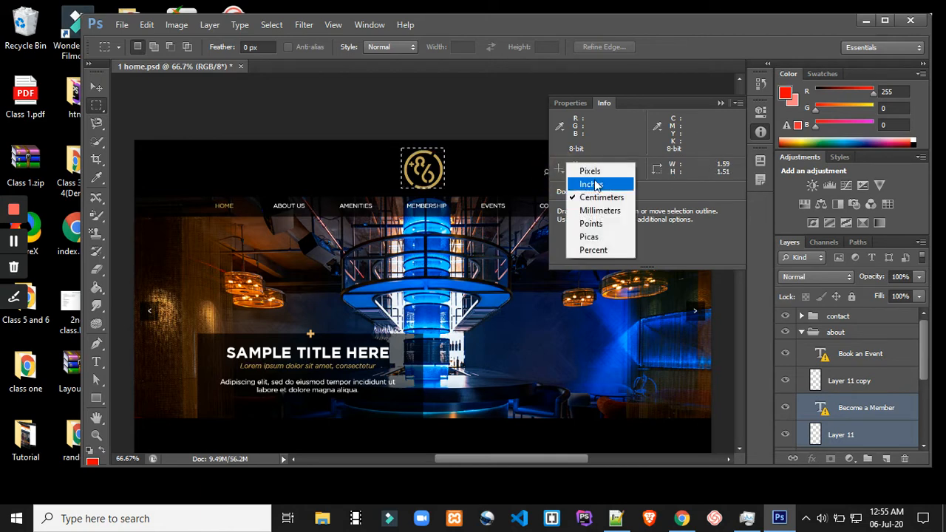
pyautogui.click(595, 171)
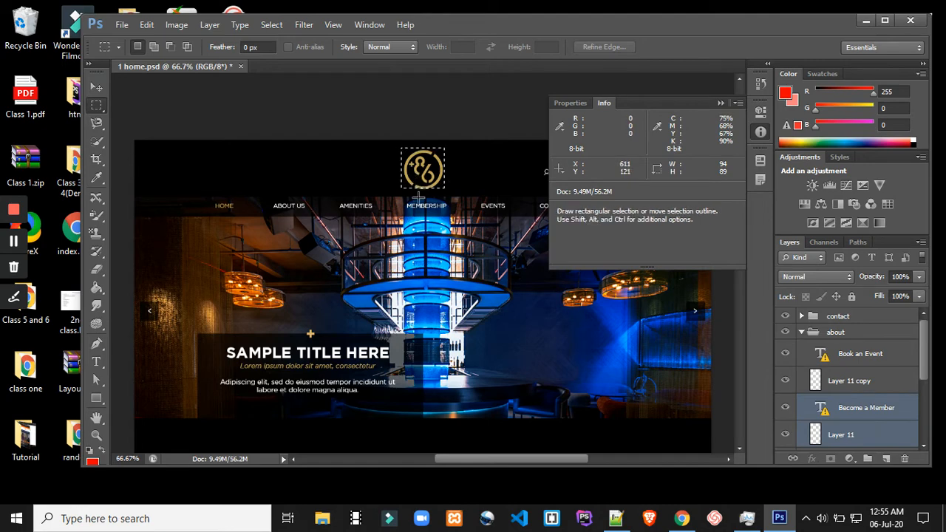
pyautogui.click(761, 131)
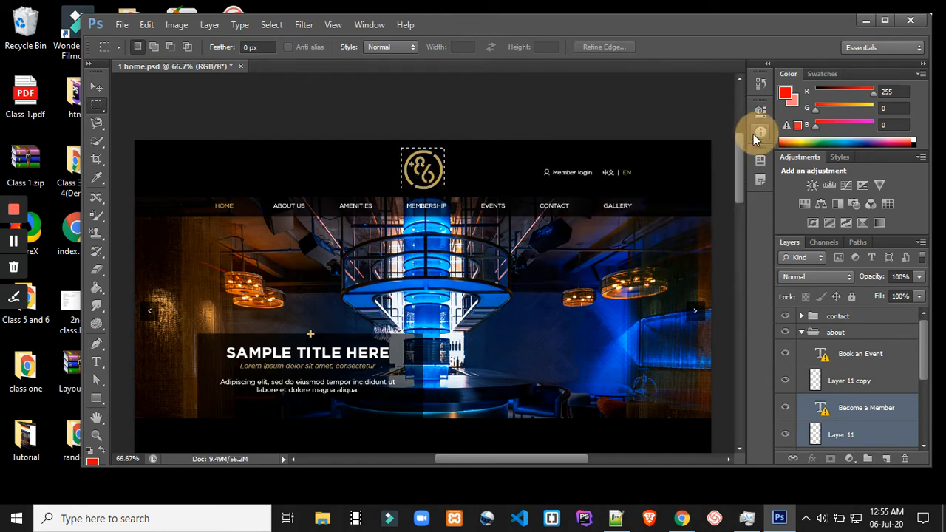
# Select the Become a Member button with the rectangular marquee and measure its width and height in pixels
pyautogui.scroll(-5, 305, 317)
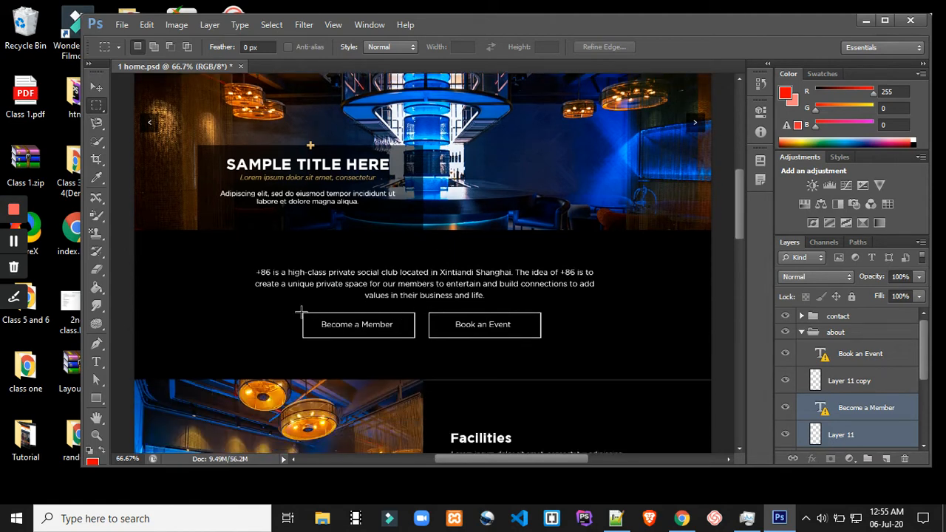
pyautogui.moveTo(300, 312); pyautogui.dragTo(414, 336)
pyautogui.click(757, 132)
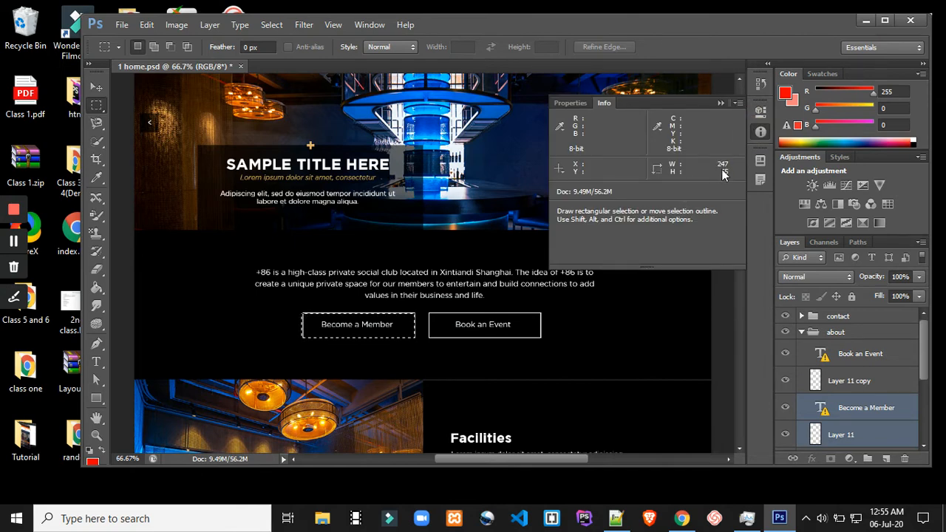
pyautogui.click(762, 133)
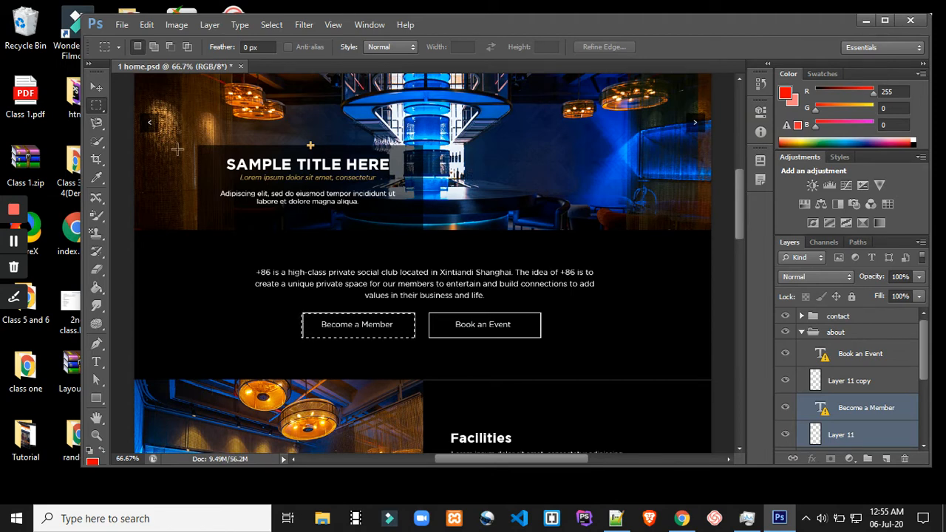
# View the Eyedropper Tool variants, and shift the design slightly in the view with the Hand Tool
pyautogui.click(97, 179)
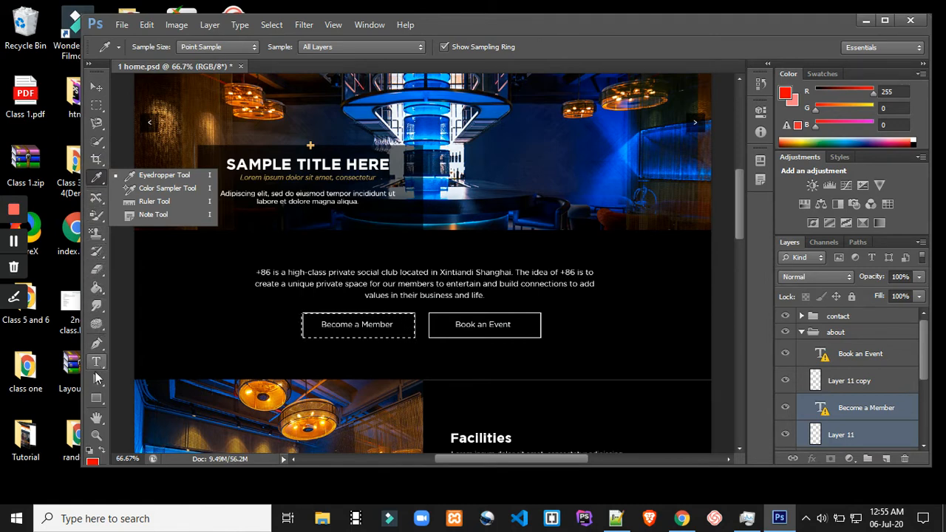
pyautogui.click(96, 417)
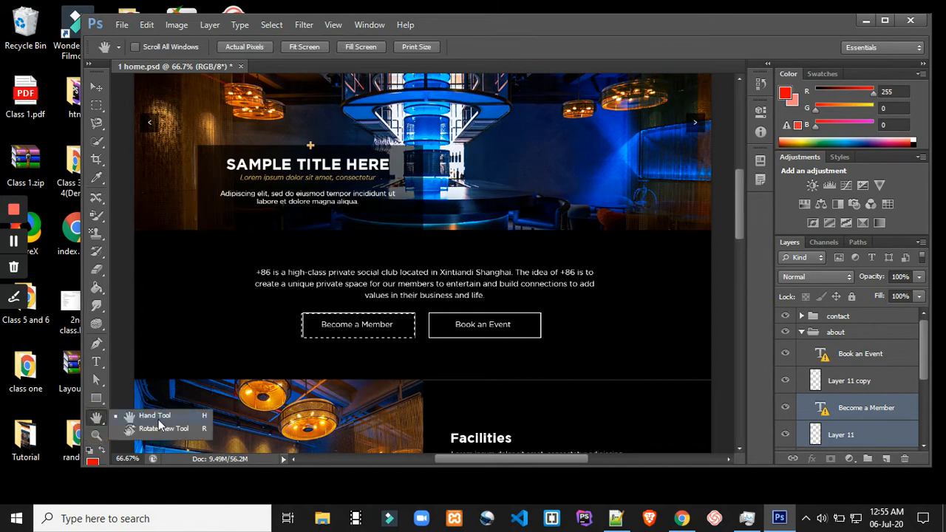
pyautogui.click(158, 418)
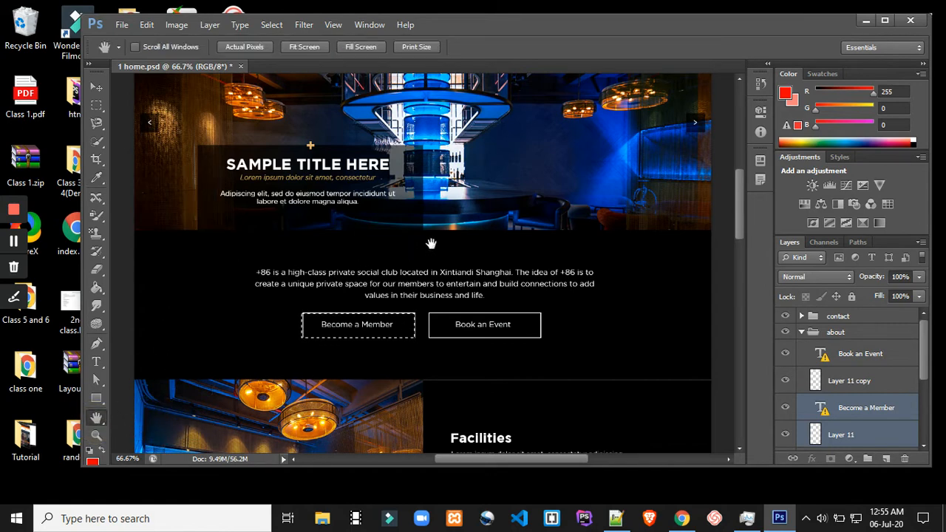
pyautogui.moveTo(464, 293); pyautogui.dragTo(496, 279)
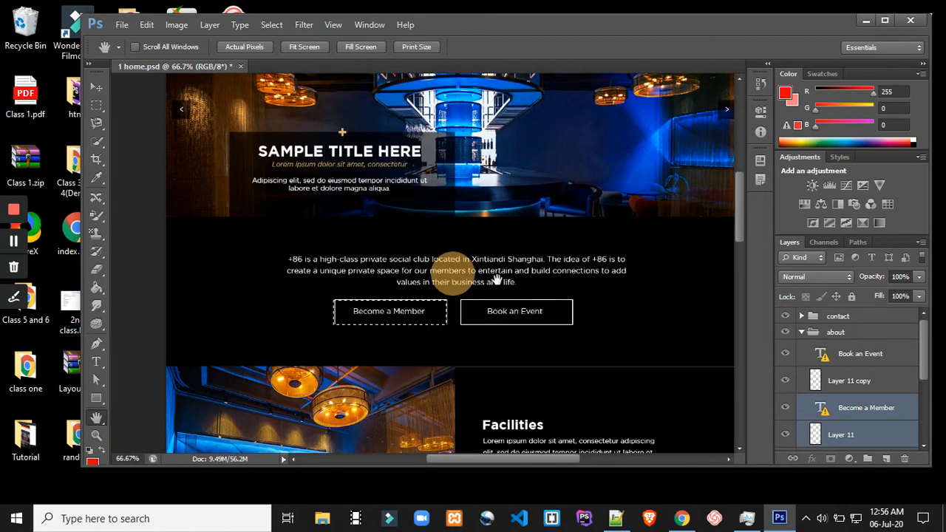
# Zoom the design out to 33.33% and pan from the header to the Services & Events section with the Hand Tool
pyautogui.keyDown('alt'); pyautogui.click(642, 196); pyautogui.keyUp('alt')
pyautogui.keyDown('alt'); pyautogui.click(642, 195); pyautogui.keyUp('alt')
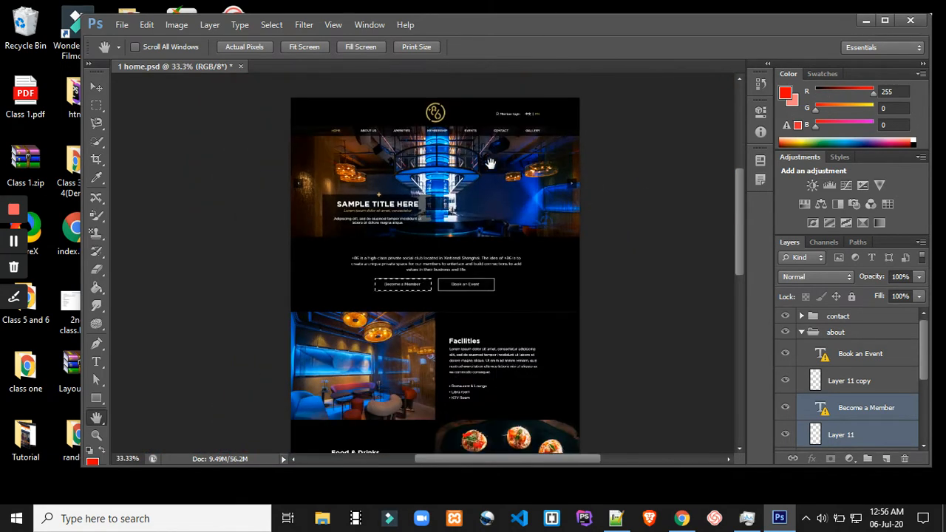
pyautogui.moveTo(479, 175); pyautogui.dragTo(211, 181)
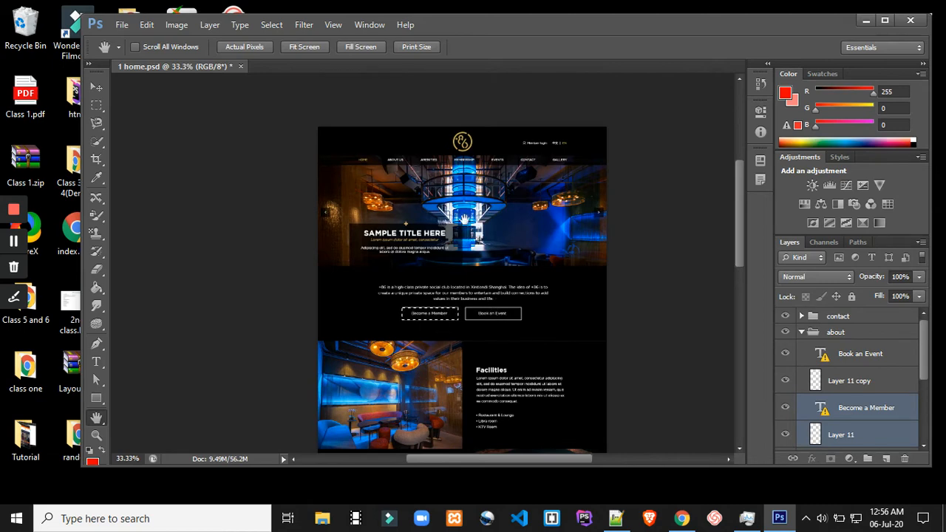
pyautogui.moveTo(463, 220); pyautogui.dragTo(397, 152)
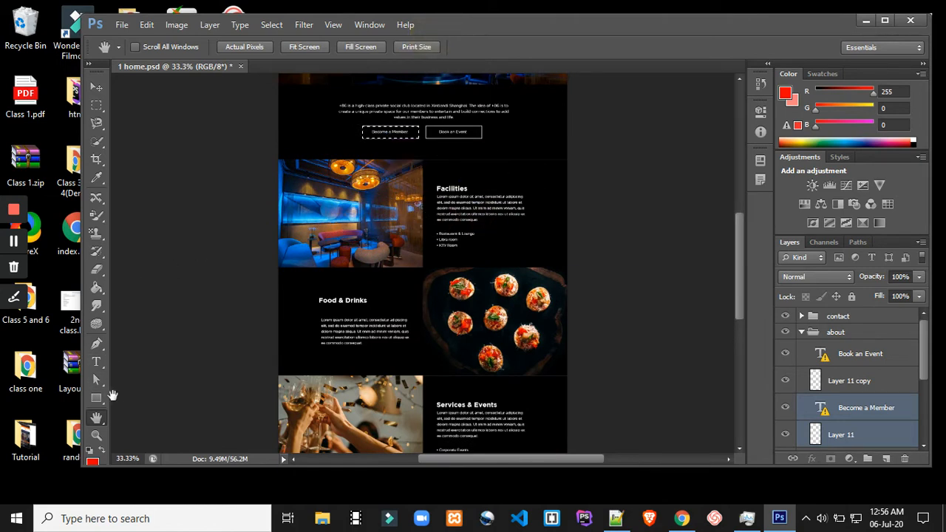
pyautogui.scroll(-1, 119, 406)
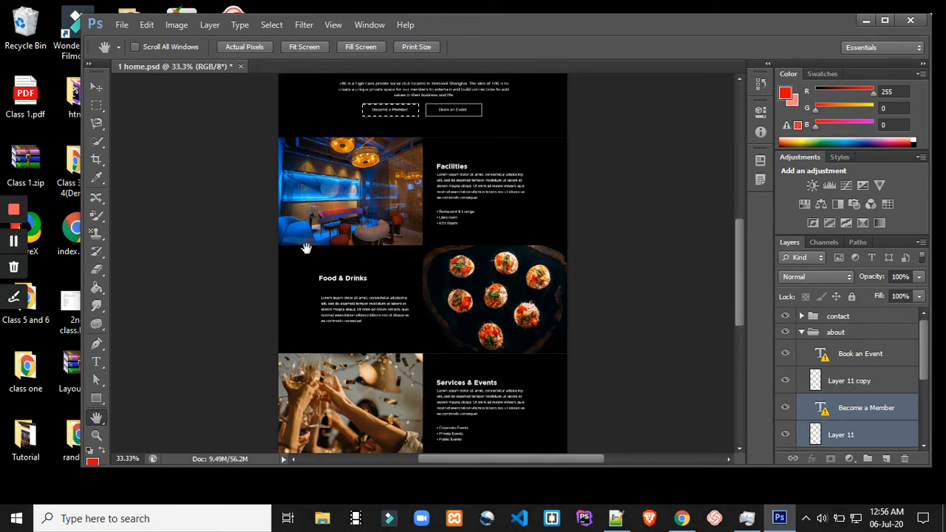
# In the foreground Color Picker, sample a tan from the Services & Events photo and a blue from the Facilities photo to read their hex codes
pyautogui.click(884, 23)
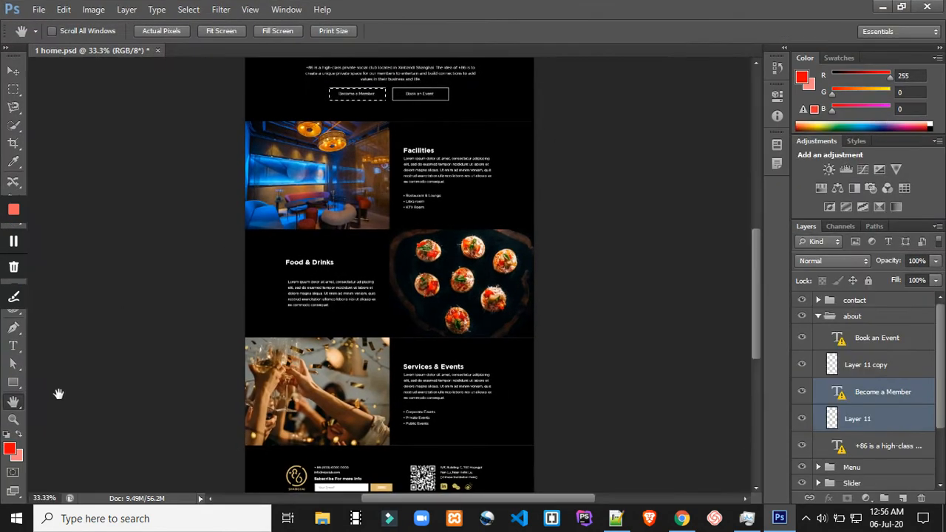
pyautogui.click(10, 448)
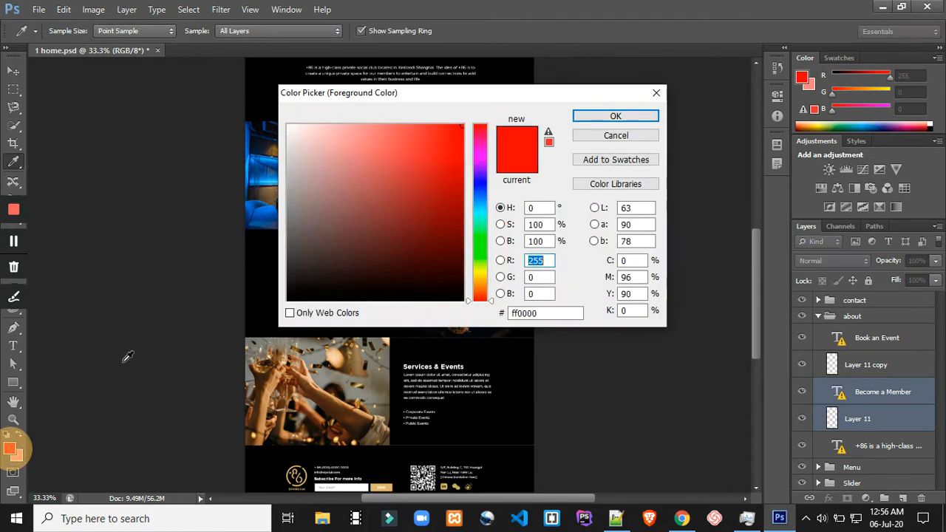
pyautogui.moveTo(528, 92); pyautogui.dragTo(882, 153)
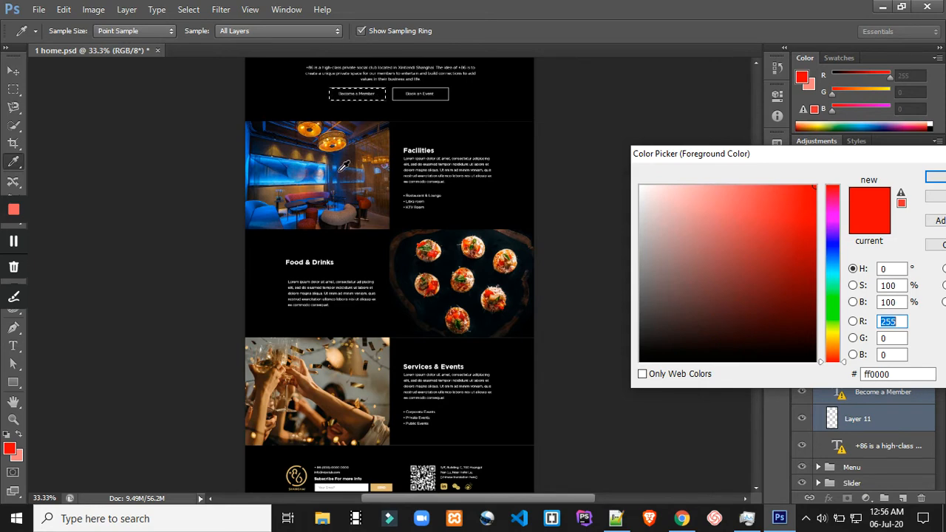
pyautogui.hotkey('ctrl', '+')
pyautogui.hotkey('ctrl', '+')
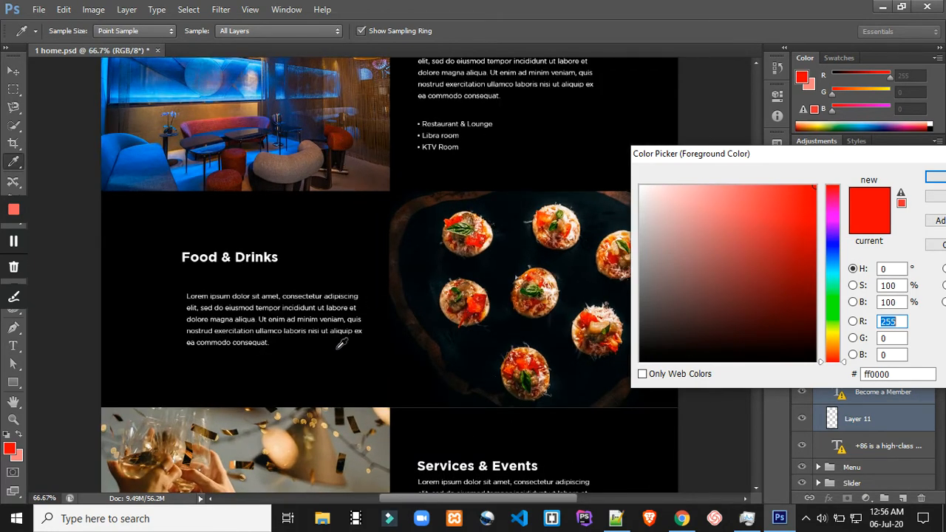
pyautogui.click(282, 437)
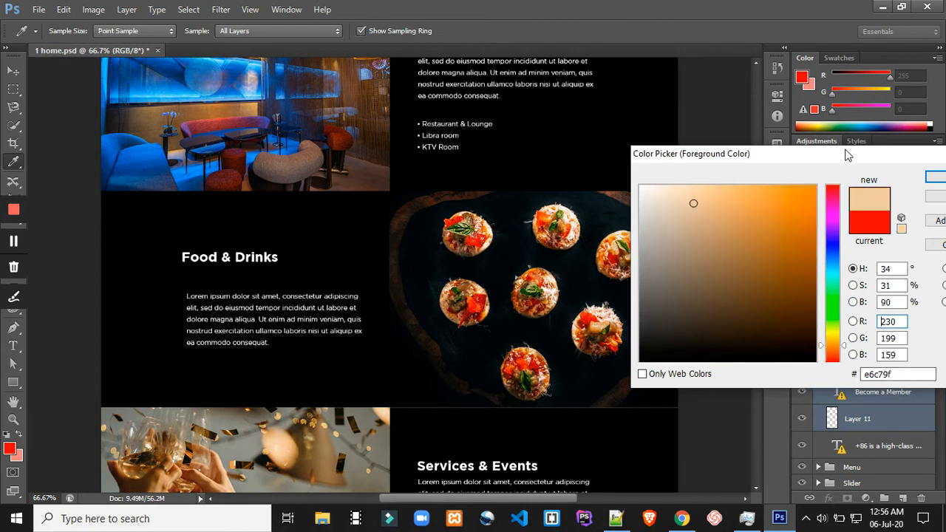
pyautogui.moveTo(841, 153); pyautogui.dragTo(776, 127)
pyautogui.click(796, 348)
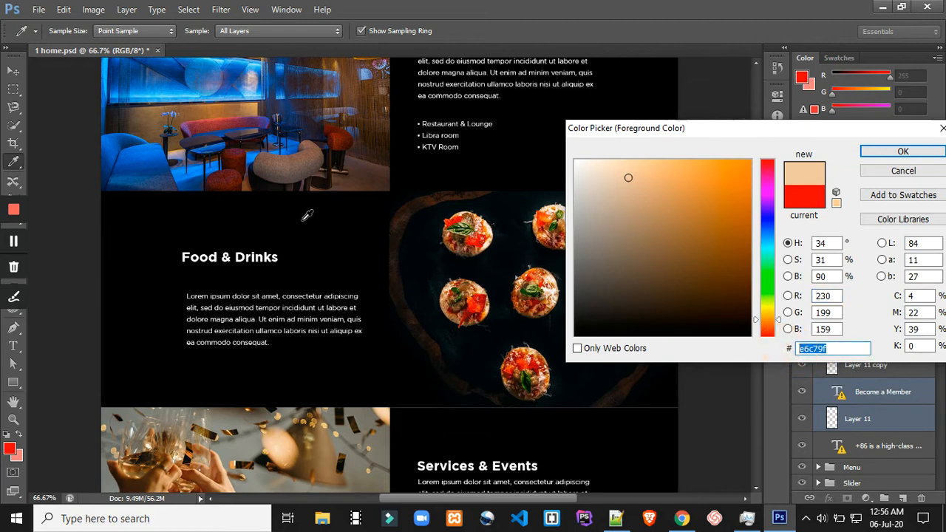
pyautogui.click(176, 79)
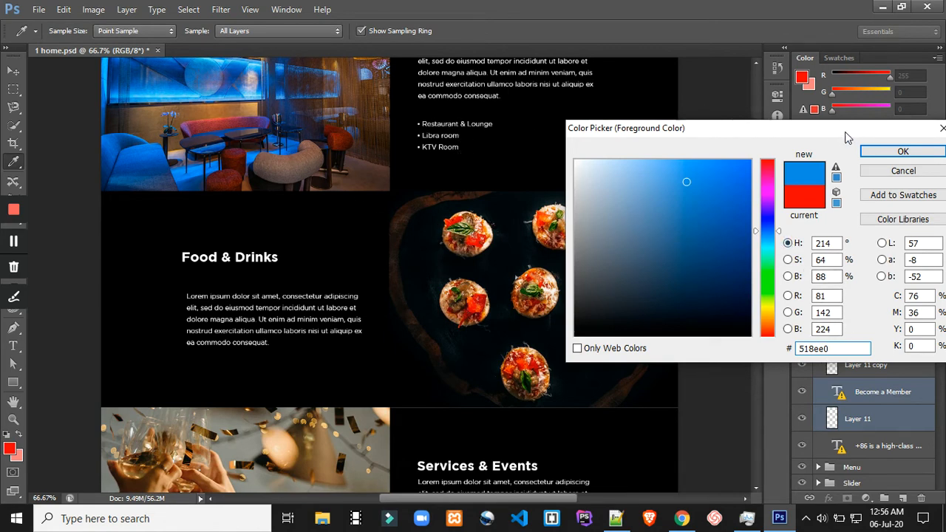
pyautogui.moveTo(845, 132); pyautogui.dragTo(739, 129)
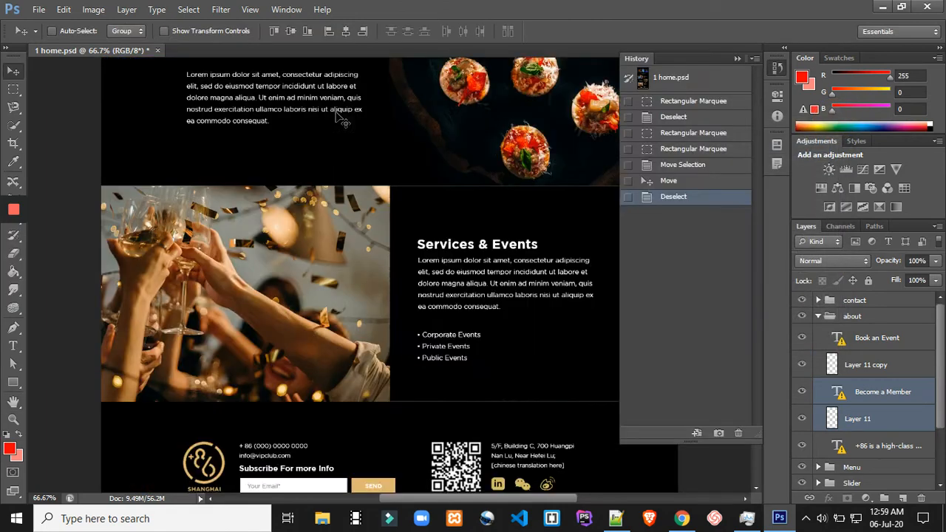
# Crop the design with the Crop Tool down to the circular logo in the header, about 84 x 85 px
pyautogui.click(13, 145)
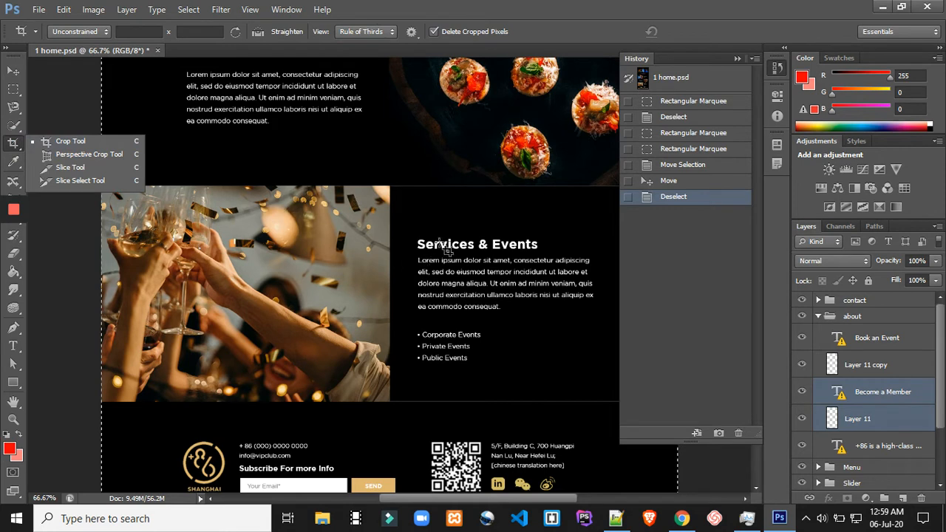
pyautogui.click(731, 56)
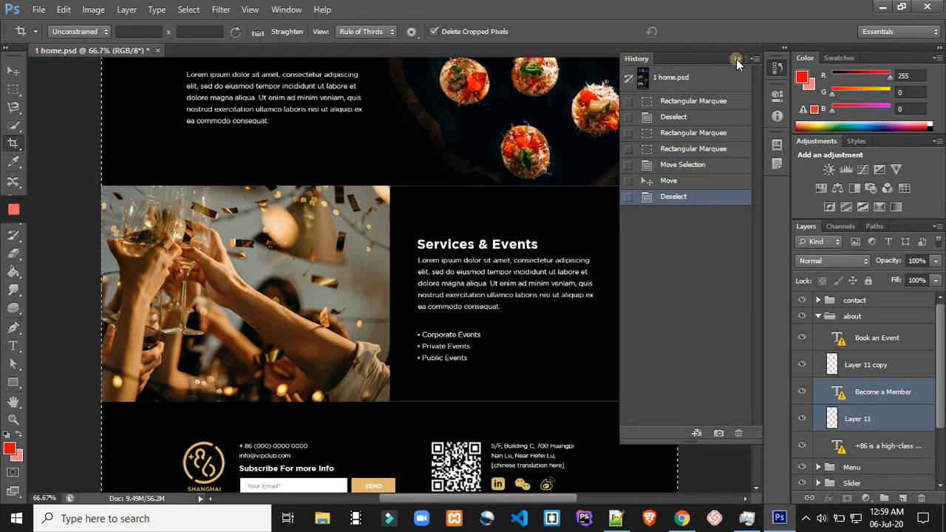
pyautogui.click(736, 58)
pyautogui.scroll(-3, 473, 251)
pyautogui.scroll(-2, 462, 275)
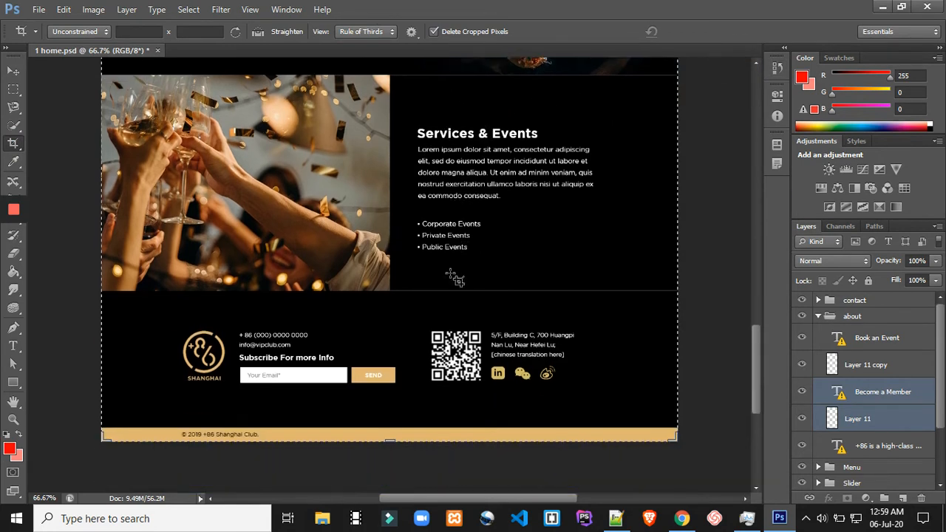
pyautogui.scroll(9, 345, 243)
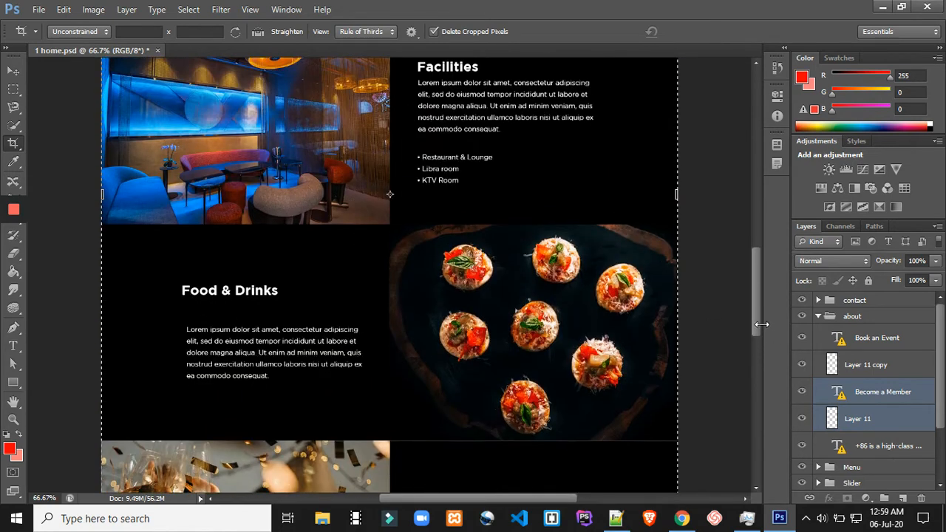
pyautogui.moveTo(754, 319); pyautogui.dragTo(756, 166)
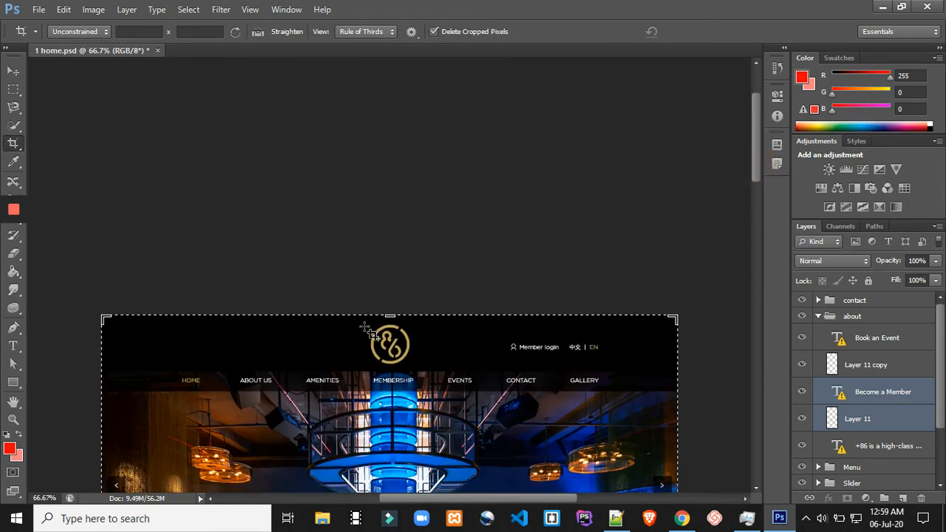
pyautogui.moveTo(369, 324); pyautogui.dragTo(409, 363)
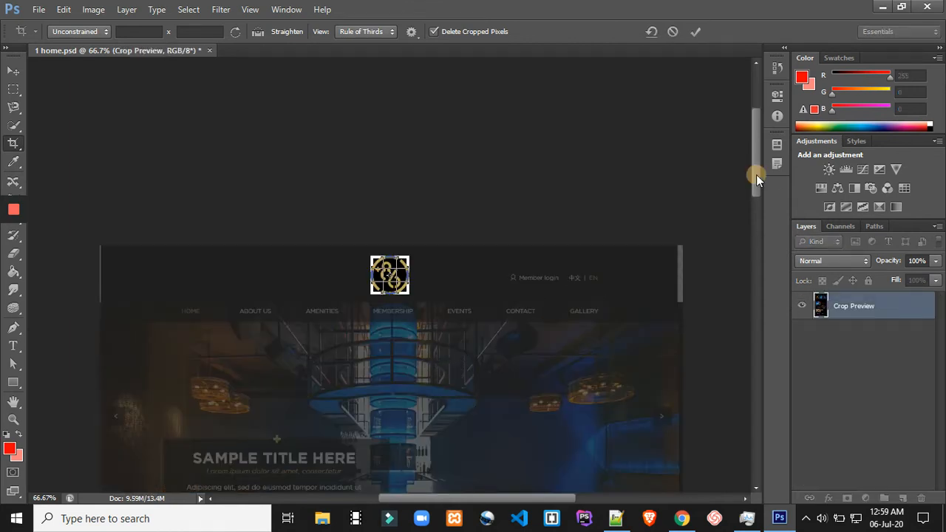
pyautogui.moveTo(757, 175); pyautogui.dragTo(754, 193)
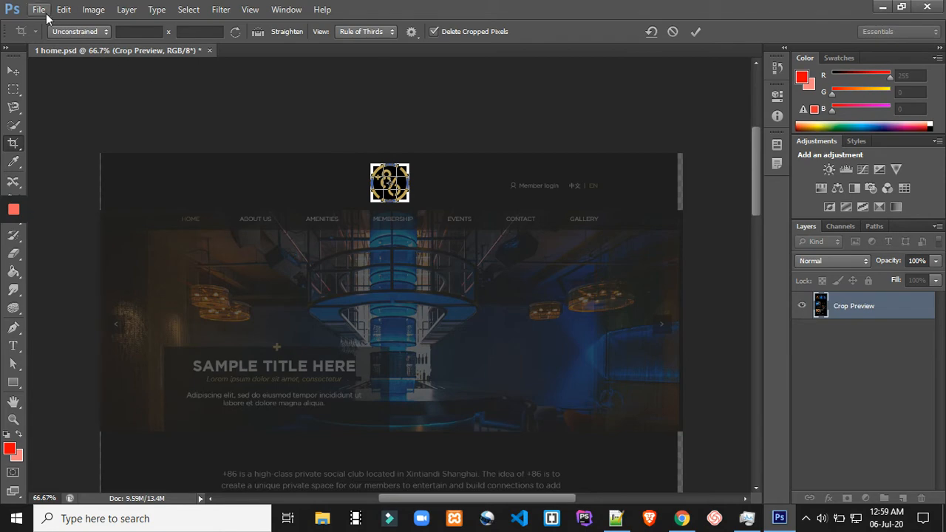
pyautogui.click(10, 74)
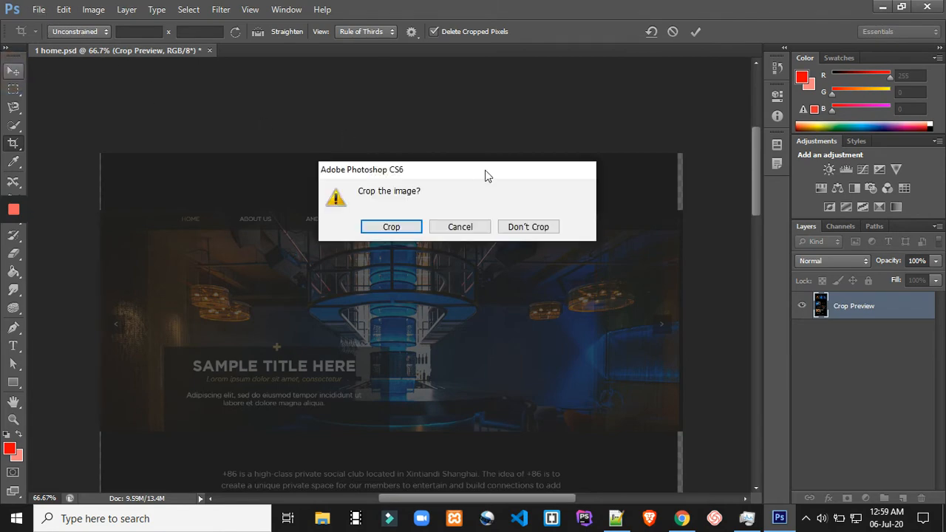
pyautogui.click(391, 227)
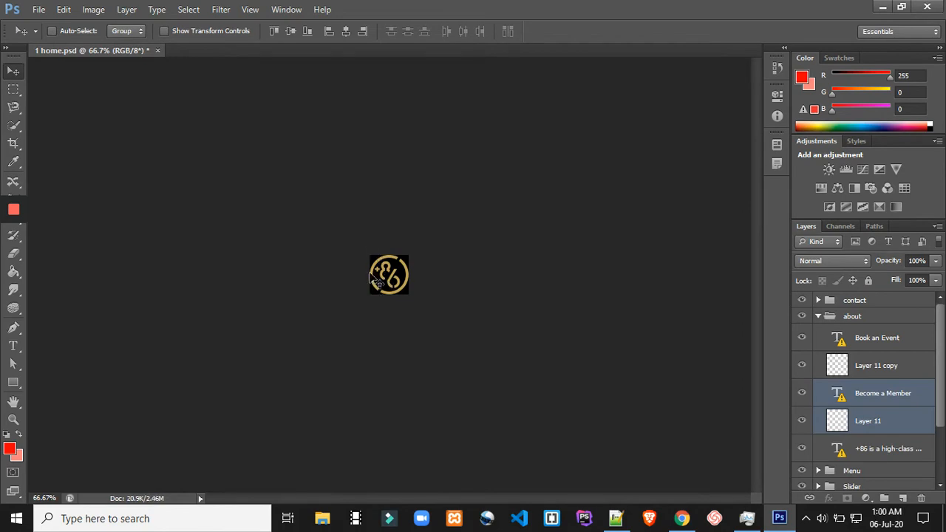
# Trim the cropped logo image based on transparent pixels on all four sides, and return to the Move Tool
pyautogui.click(91, 10)
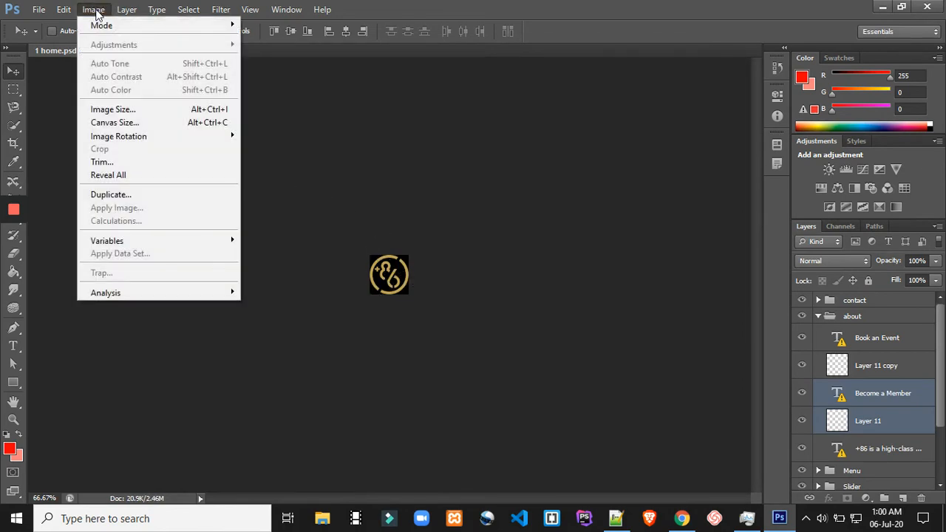
pyautogui.click(102, 162)
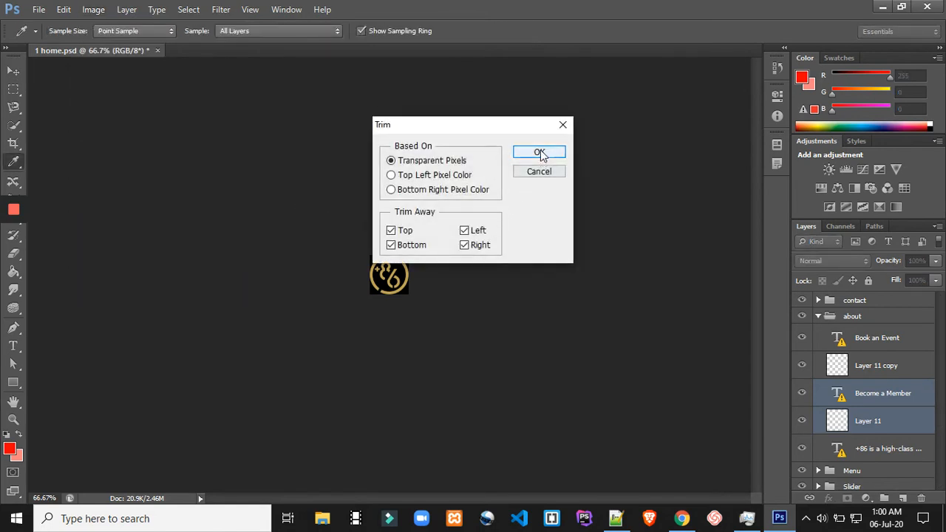
pyautogui.click(540, 153)
pyautogui.press('v')
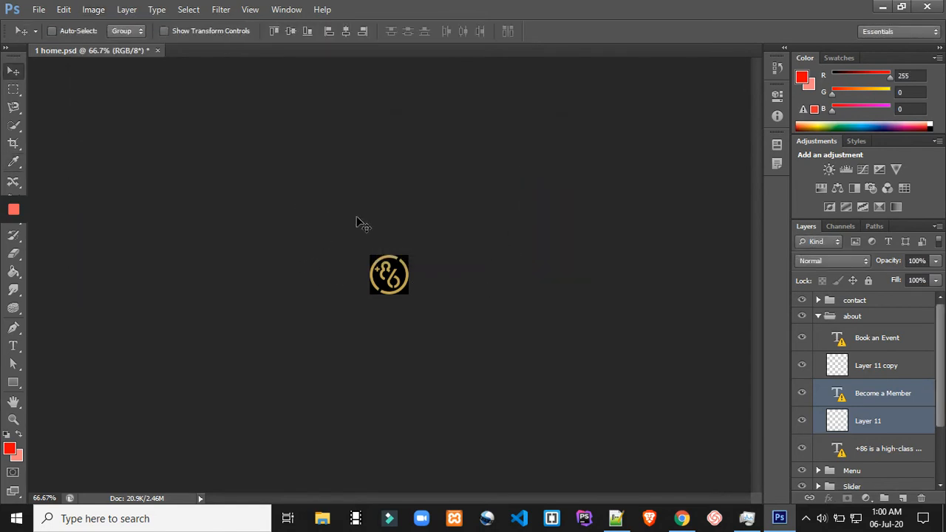
# Export the cropped logo for the web as a PNG-8 image named 1-home.png on the Desktop
pyautogui.click(38, 11)
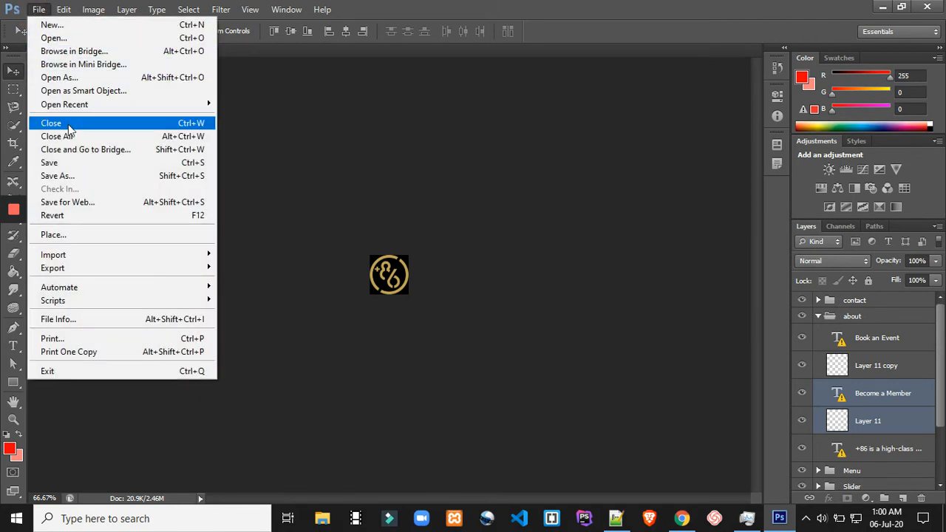
pyautogui.click(87, 204)
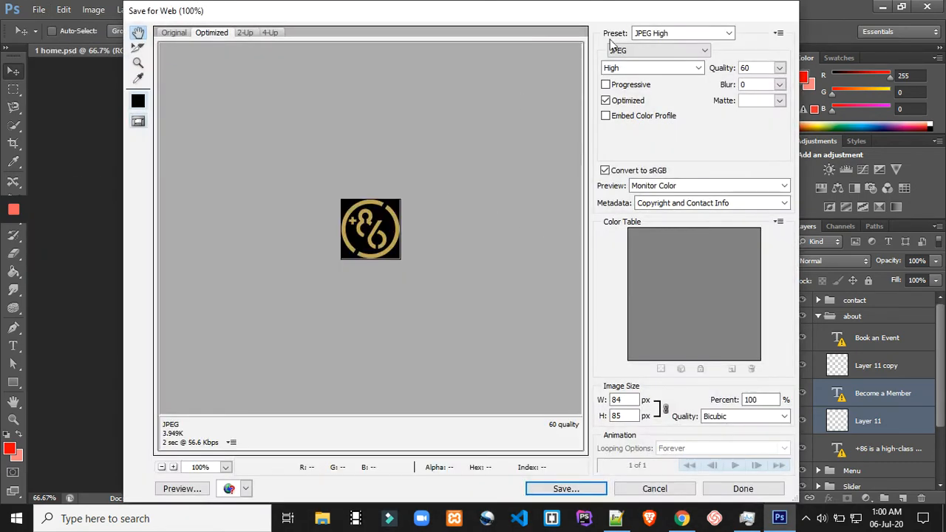
pyautogui.click(695, 53)
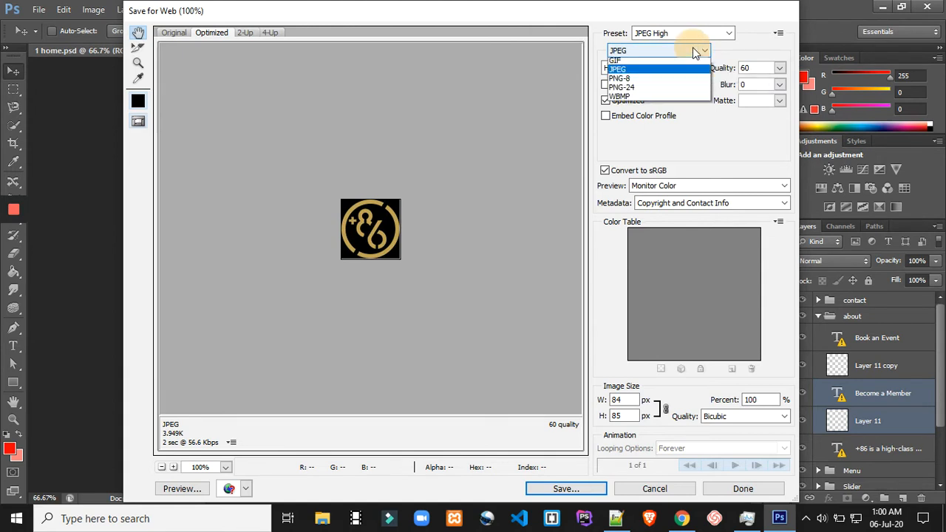
pyautogui.click(648, 80)
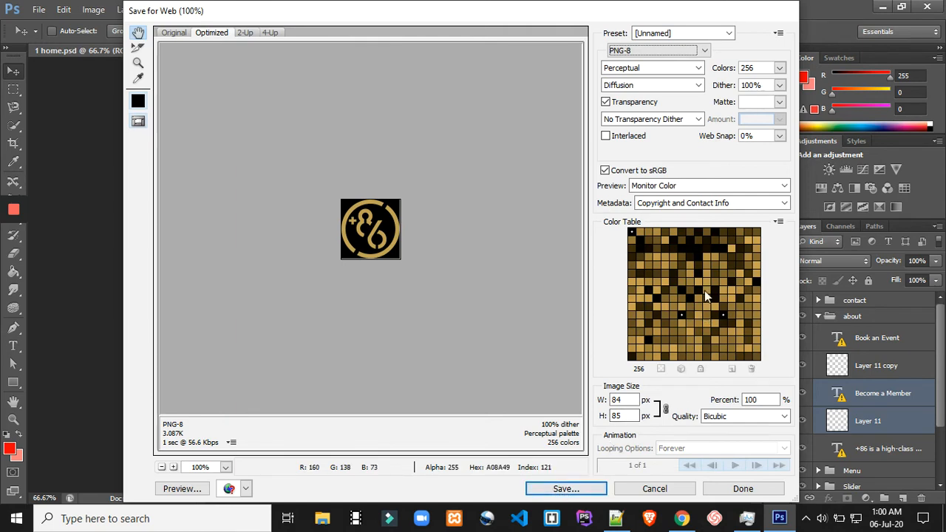
pyautogui.click(564, 490)
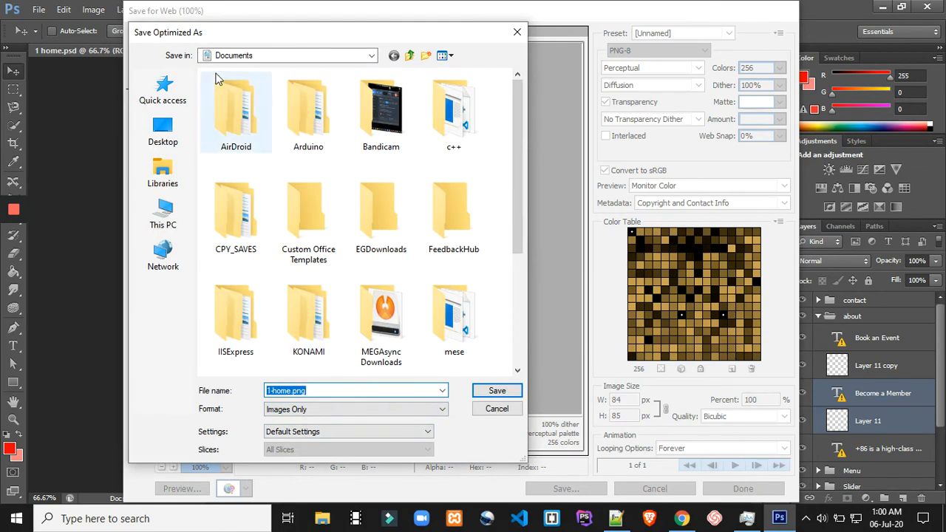
pyautogui.scroll(-3, 236, 119)
pyautogui.click(170, 131)
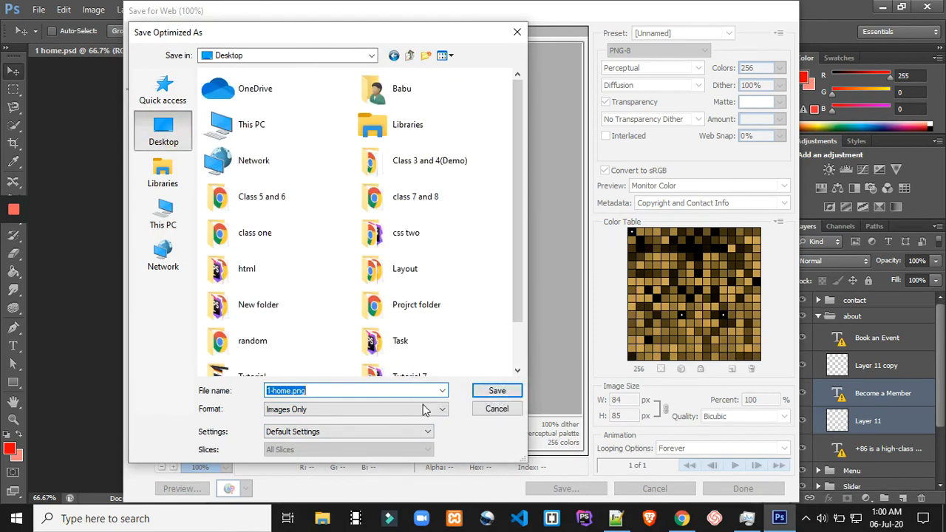
pyautogui.scroll(-2, 425, 370)
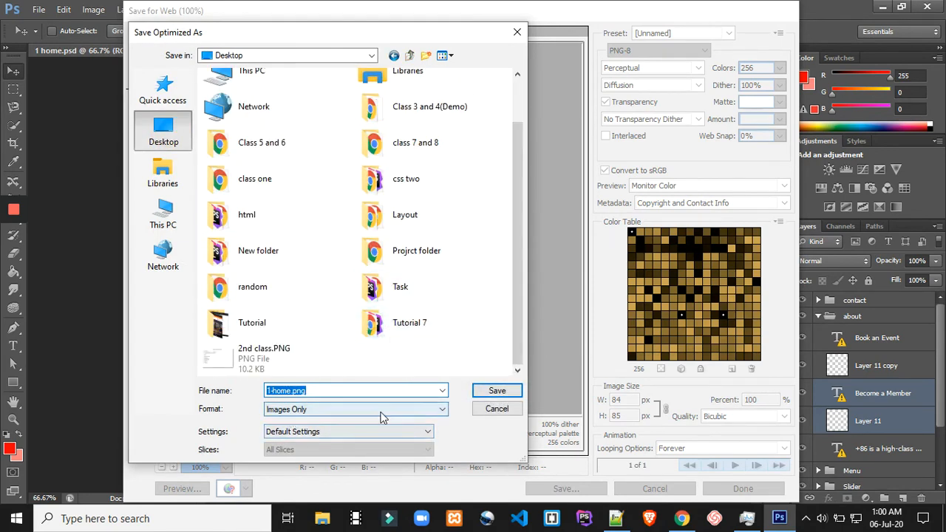
pyautogui.click(509, 392)
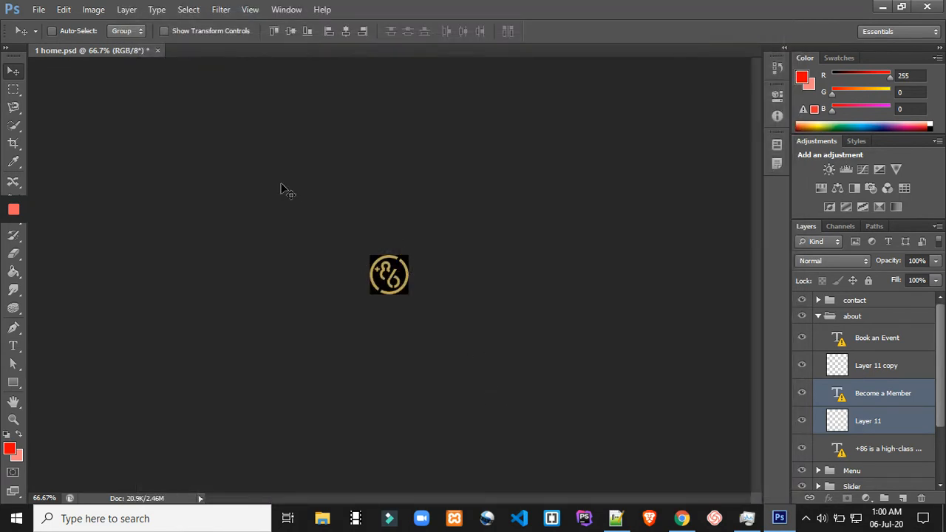
# Restore the full page design from the original 1 home.psd snapshot in the document history
pyautogui.click(779, 70)
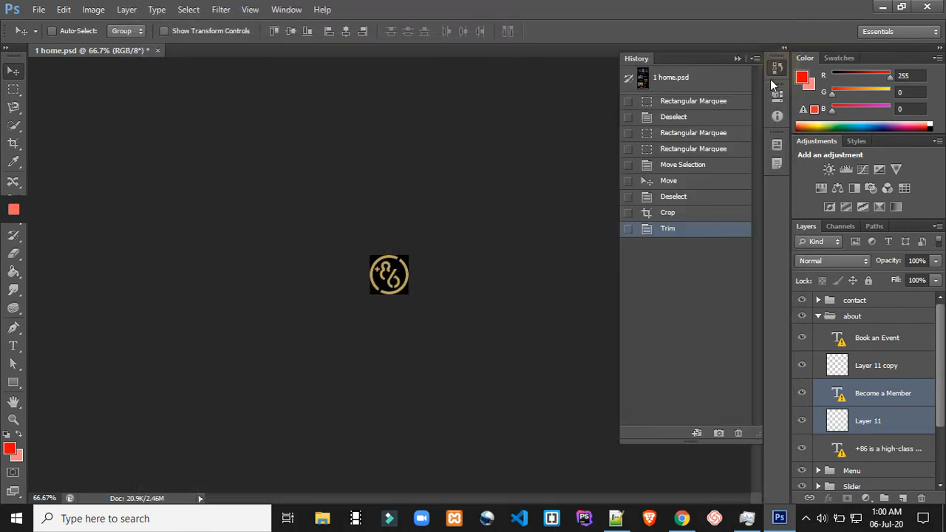
pyautogui.click(686, 77)
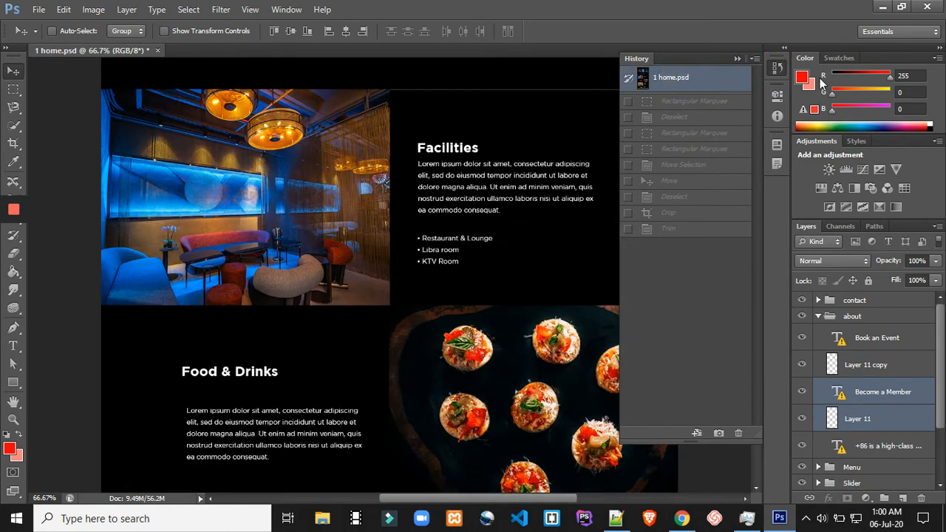
# Switch to the Desktop and view the exported 1-home.png in Picasa Photo Viewer, zooming to inspect the logo
pyautogui.click(880, 6)
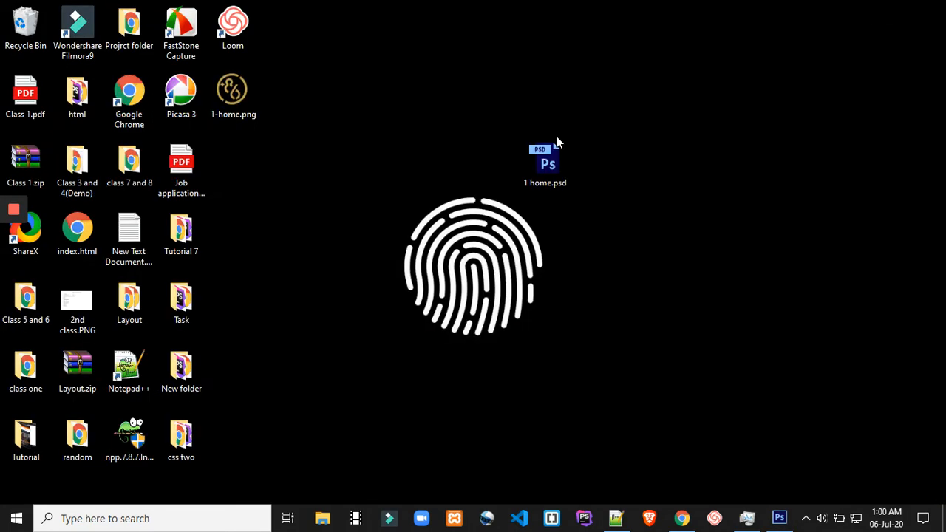
pyautogui.doubleClick(232, 93)
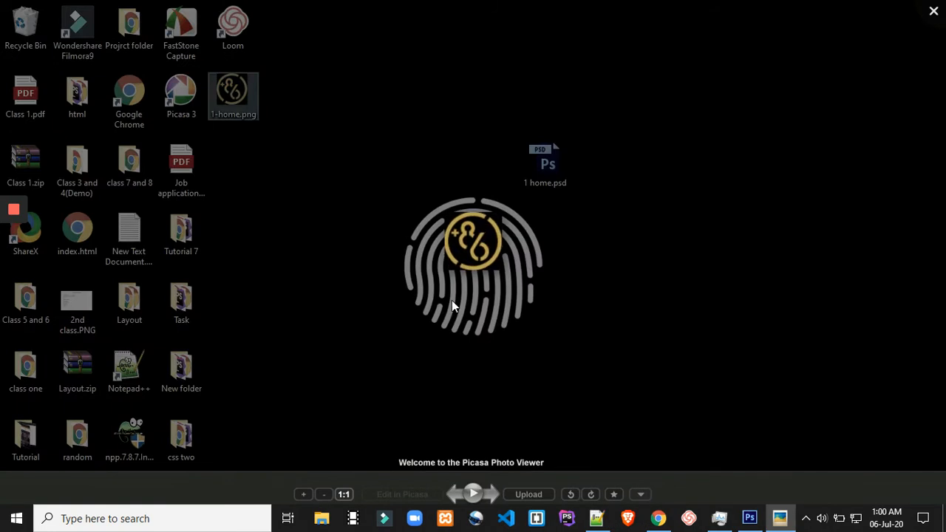
pyautogui.scroll(-4, 477, 261)
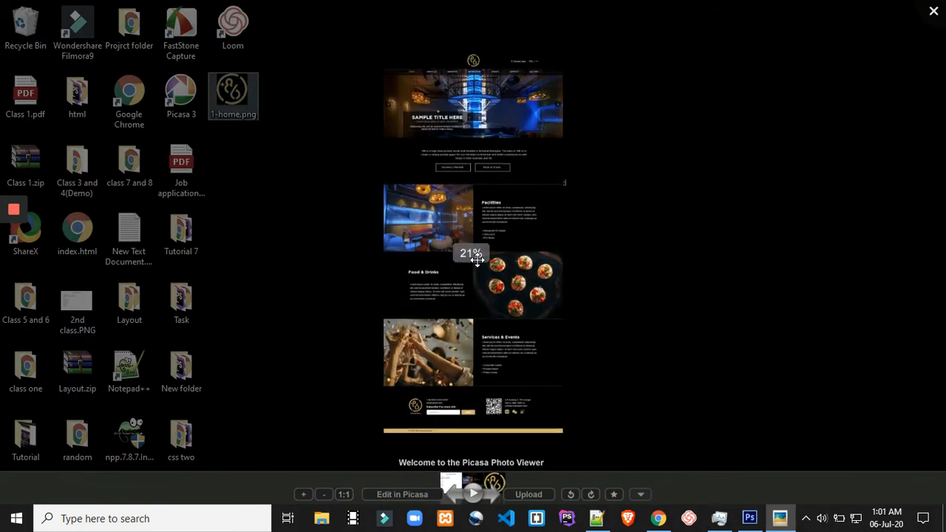
pyautogui.scroll(5, 466, 250)
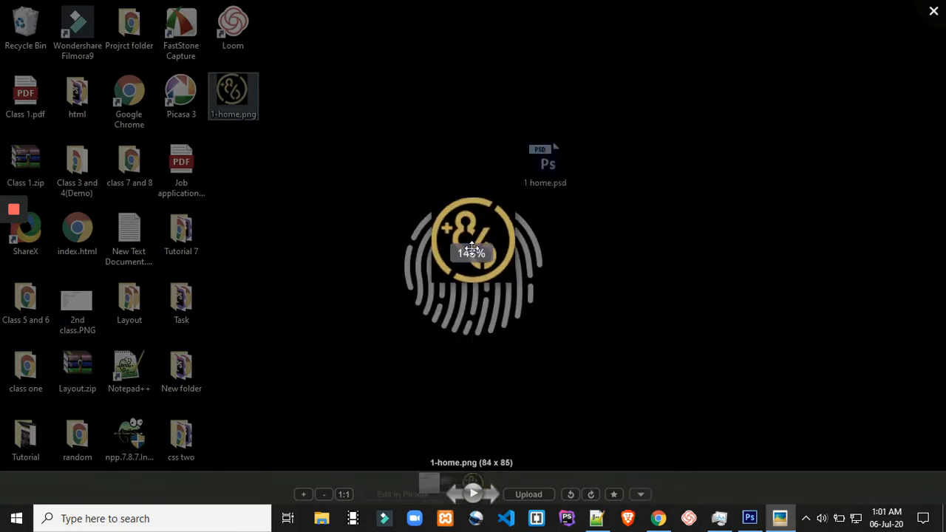
pyautogui.scroll(-3, 472, 248)
pyautogui.scroll(-2, 471, 248)
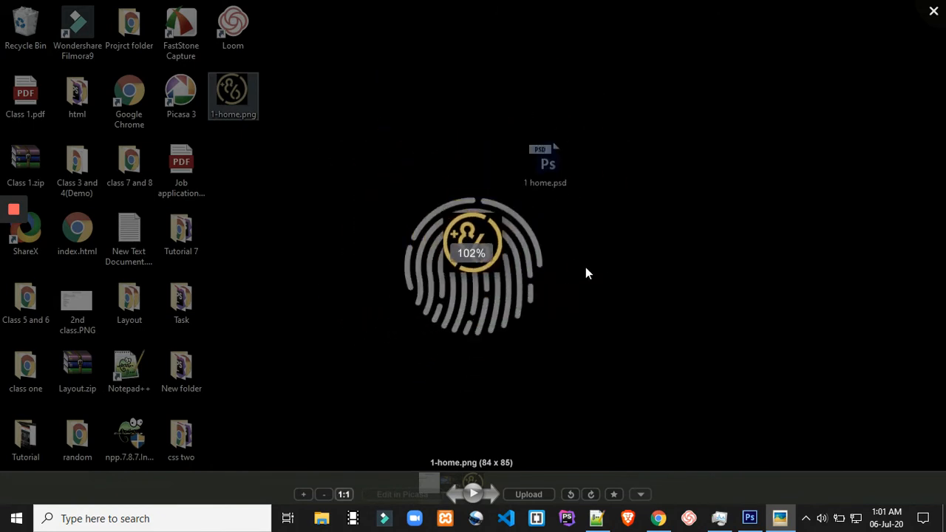
# Close the exported logo preview, switch back to Photoshop, and hide the document history
pyautogui.click(584, 341)
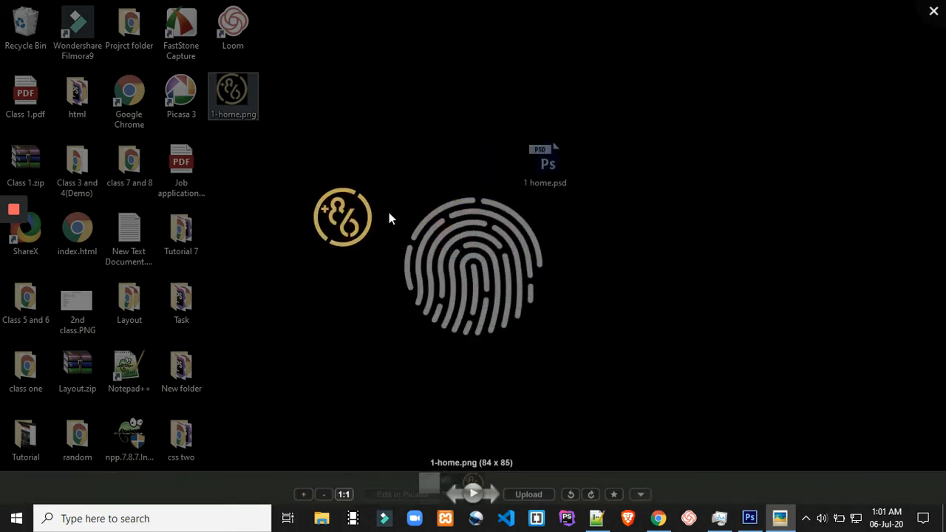
pyautogui.click(934, 13)
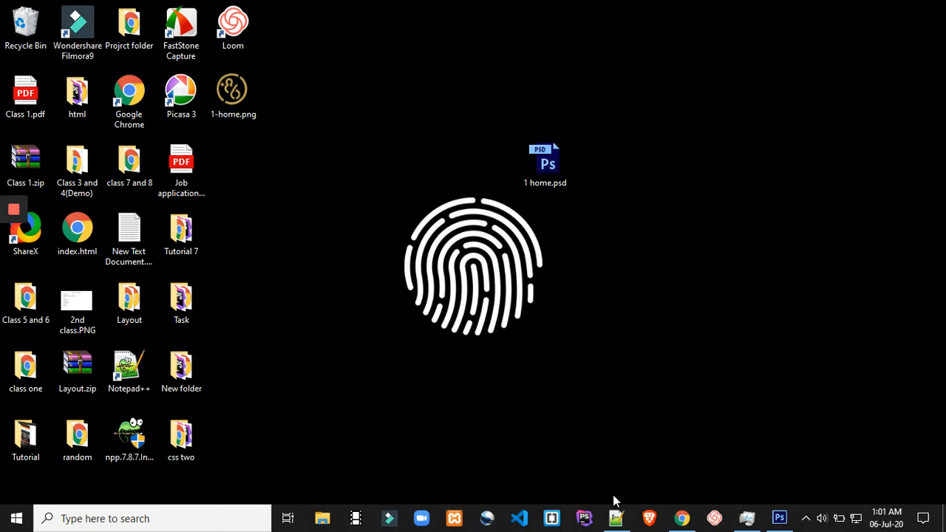
pyautogui.click(779, 518)
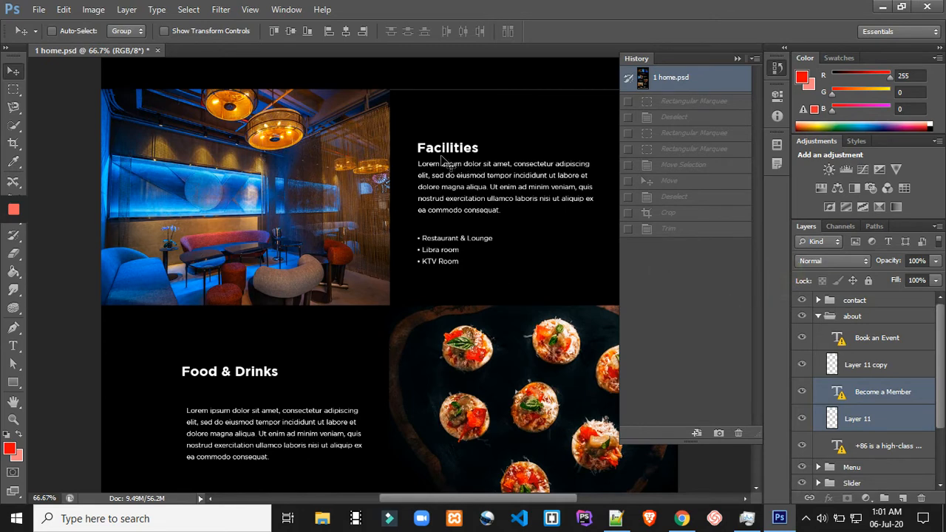
pyautogui.scroll(6, 399, 189)
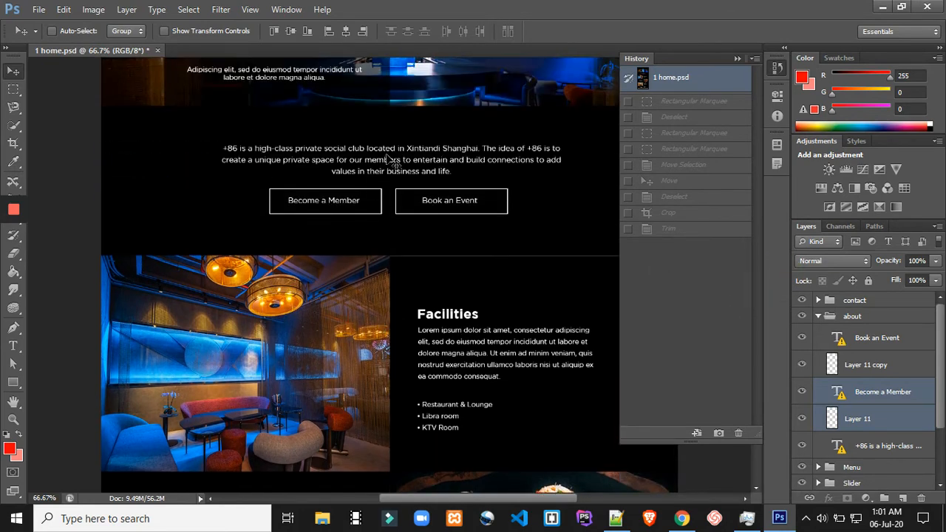
pyautogui.click(738, 58)
pyautogui.scroll(1, 384, 217)
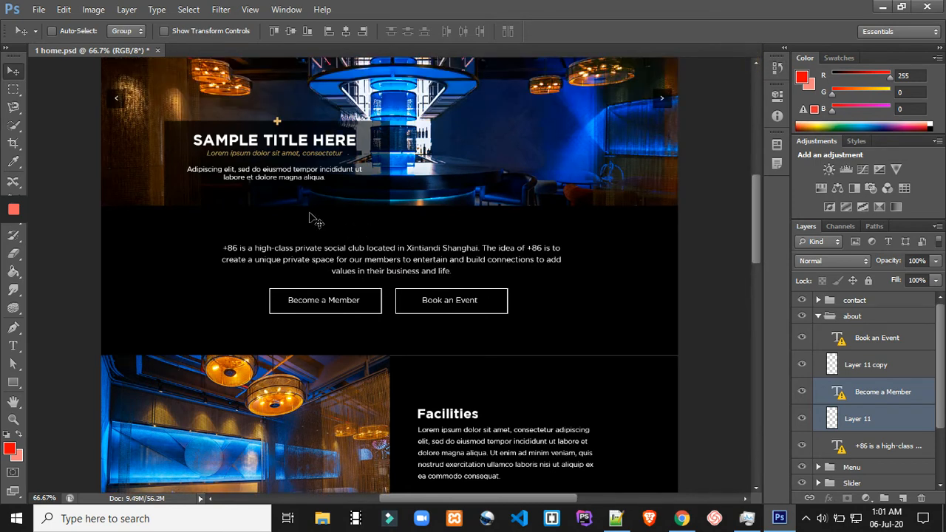
# With the Horizontal Type Tool, target the SAMPLE TITLE HERE text layer and decline font substitution
pyautogui.click(12, 346)
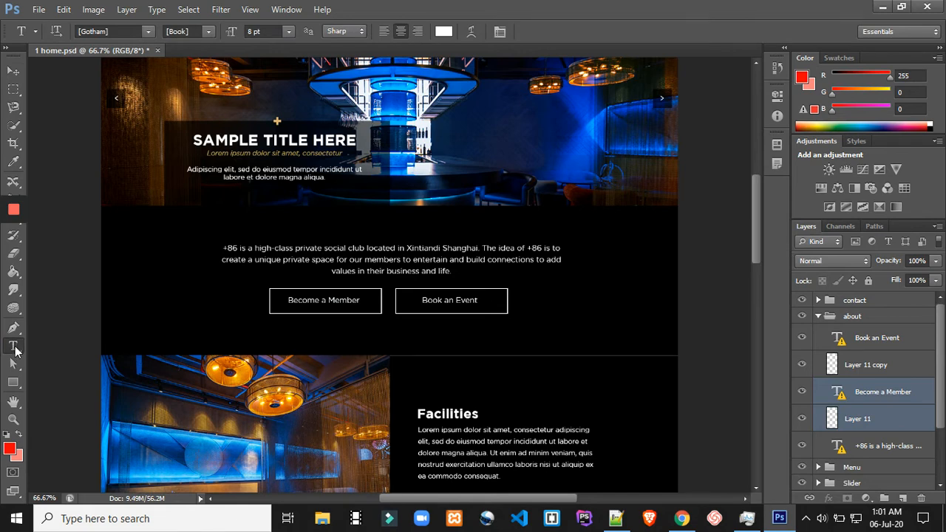
pyautogui.click(14, 347)
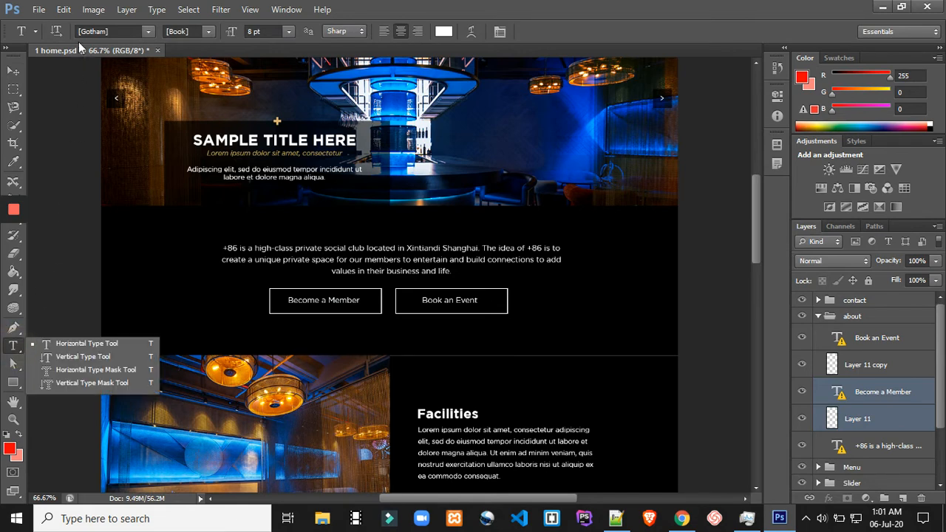
pyautogui.click(260, 139)
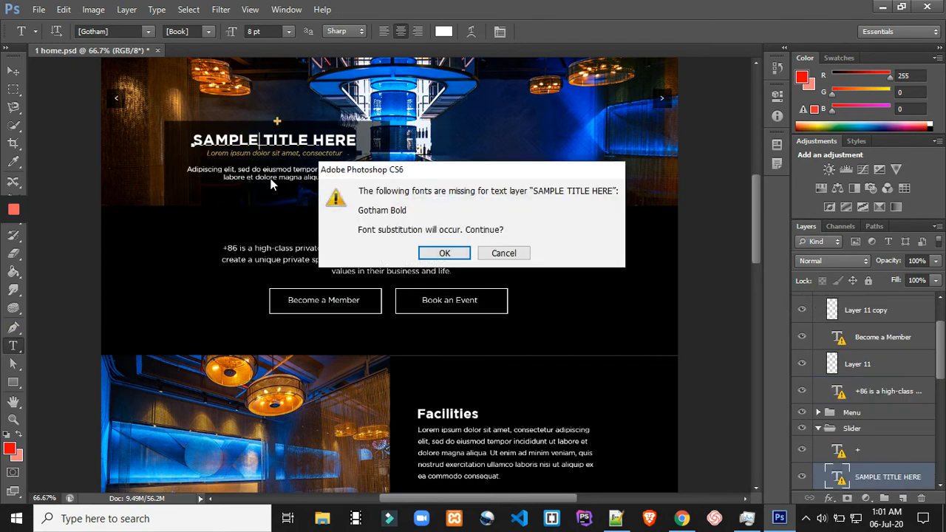
pyautogui.click(505, 253)
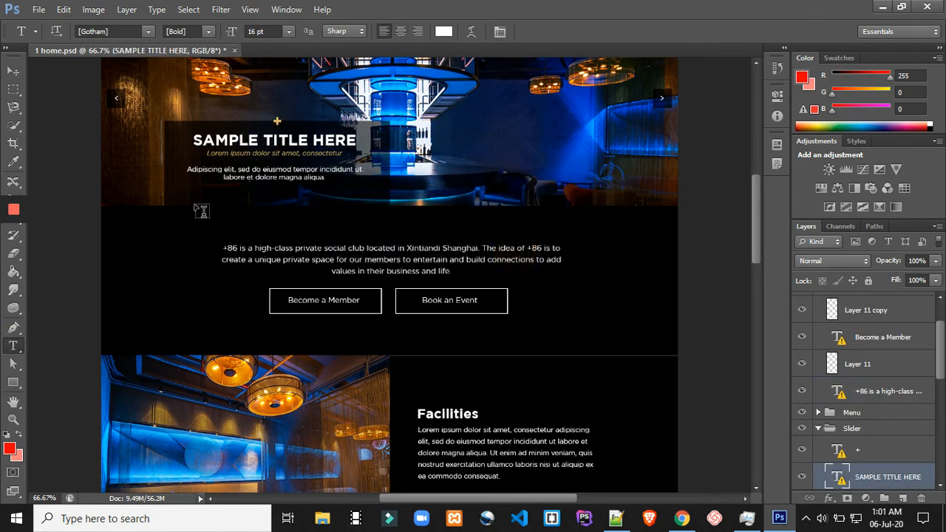
# Inspect the font family and style of the "+86 is a high-class private social club" paragraph, declining font substitution
pyautogui.click(337, 258)
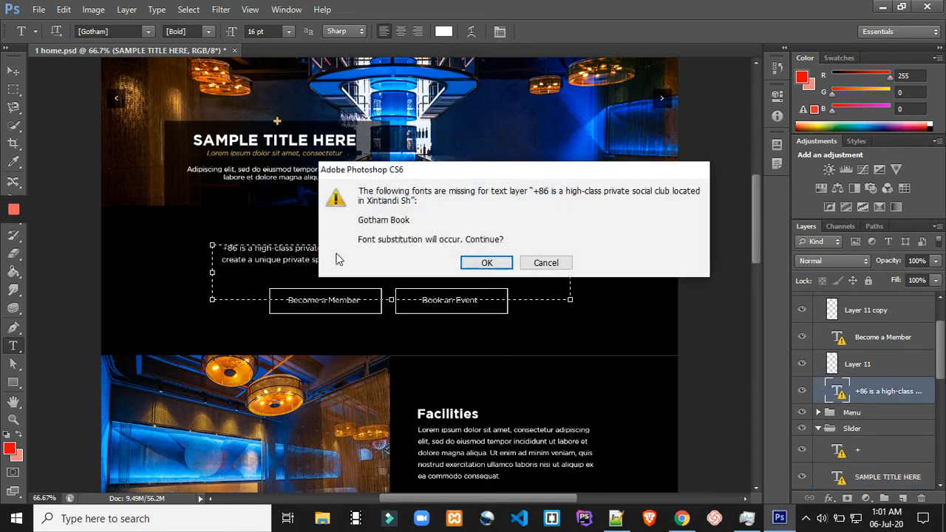
pyautogui.click(550, 263)
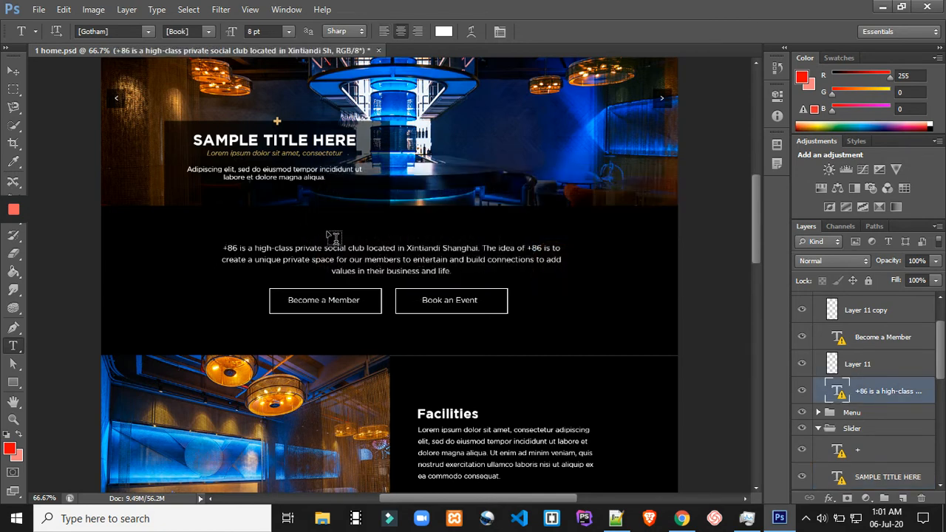
pyautogui.click(107, 31)
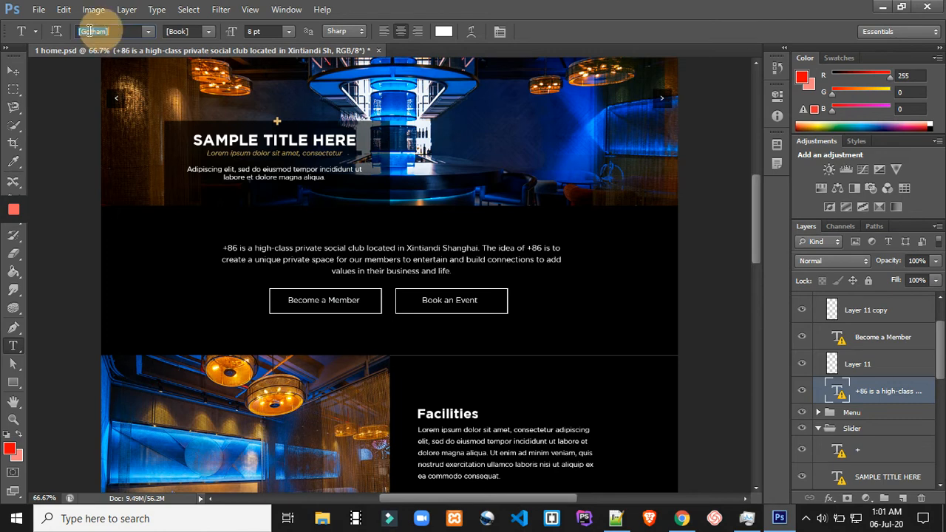
pyautogui.click(182, 31)
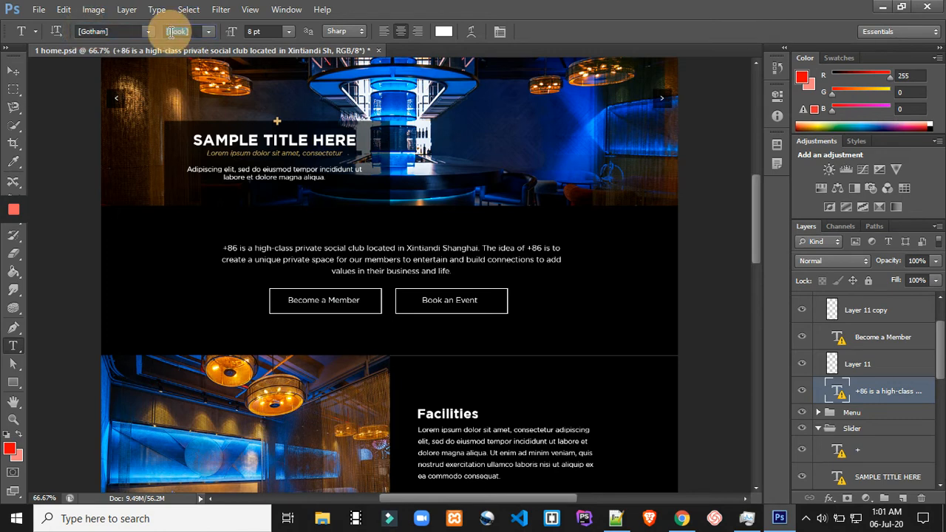
# Inspect the font family, style and size of the SAMPLE TITLE HERE heading, declining font substitution
pyautogui.click(219, 139)
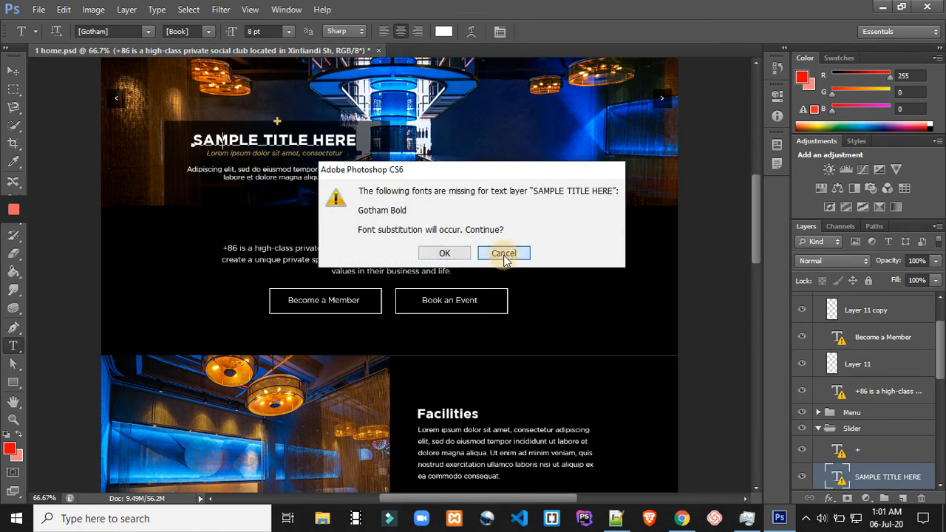
pyautogui.click(504, 253)
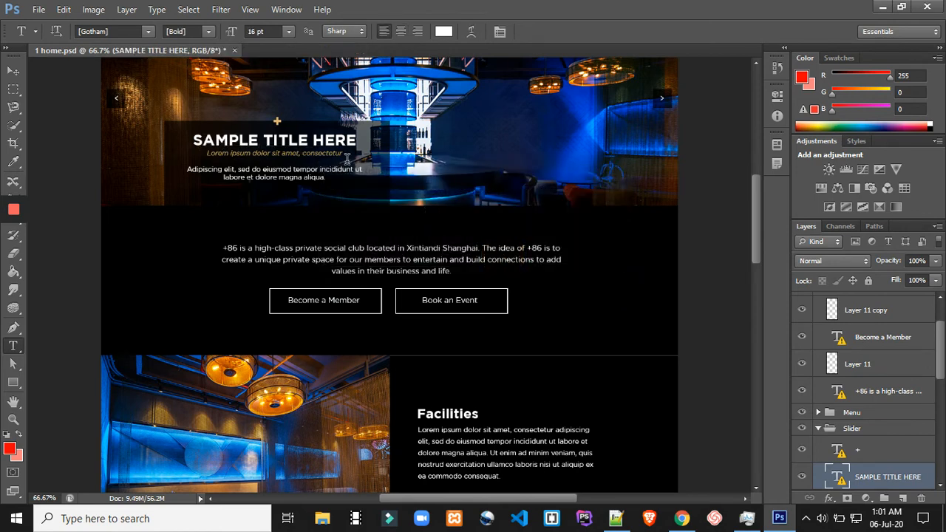
pyautogui.click(112, 31)
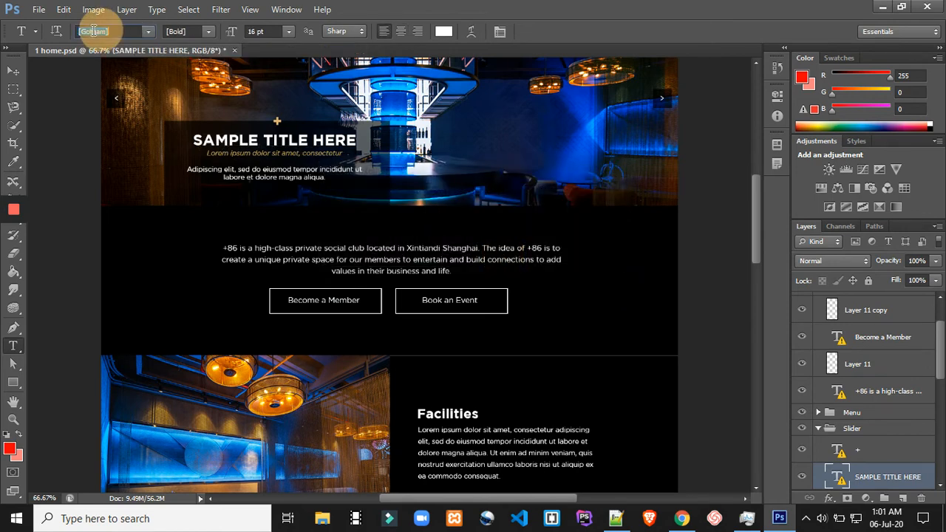
pyautogui.click(196, 32)
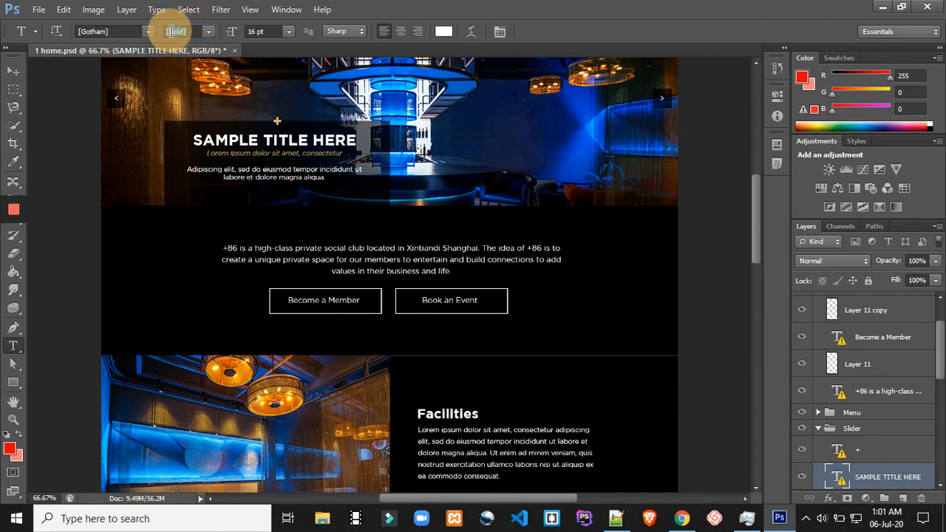
pyautogui.click(262, 32)
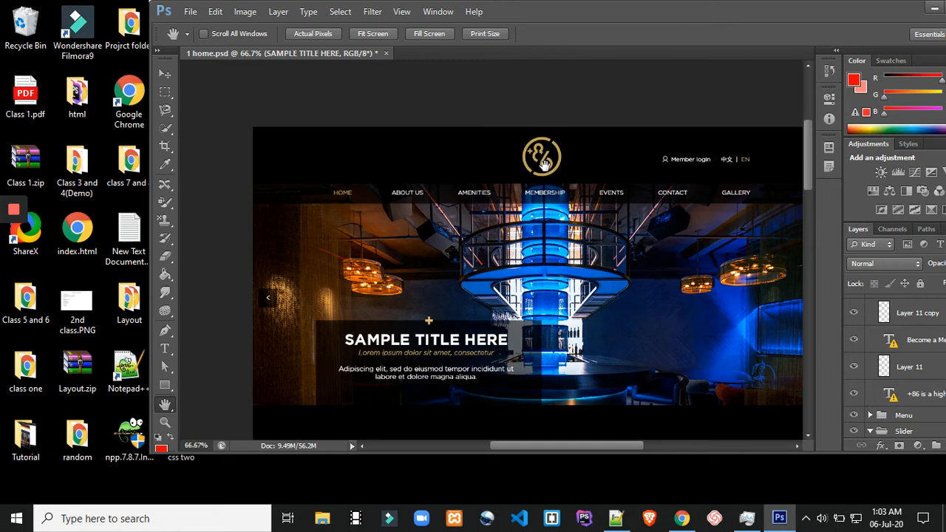
# Maximize the Photoshop window and look at the document history and Info readings
pyautogui.doubleClick(714, 11)
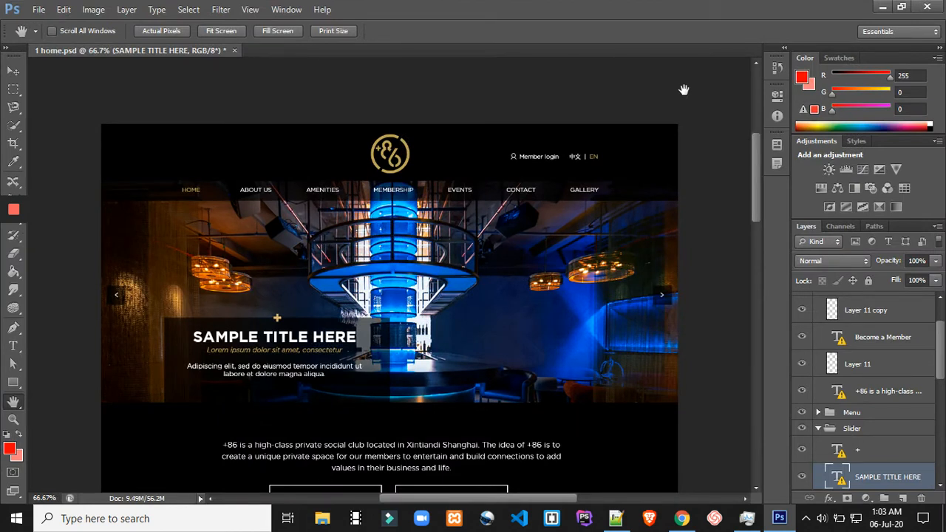
pyautogui.scroll(-2, 637, 189)
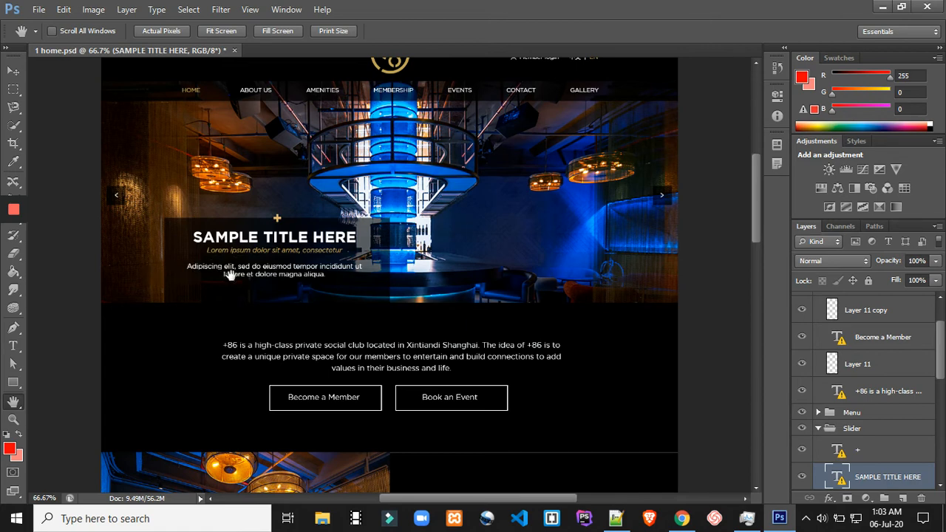
pyautogui.click(776, 69)
pyautogui.click(777, 72)
pyautogui.click(775, 74)
pyautogui.click(776, 73)
pyautogui.click(776, 117)
pyautogui.click(776, 118)
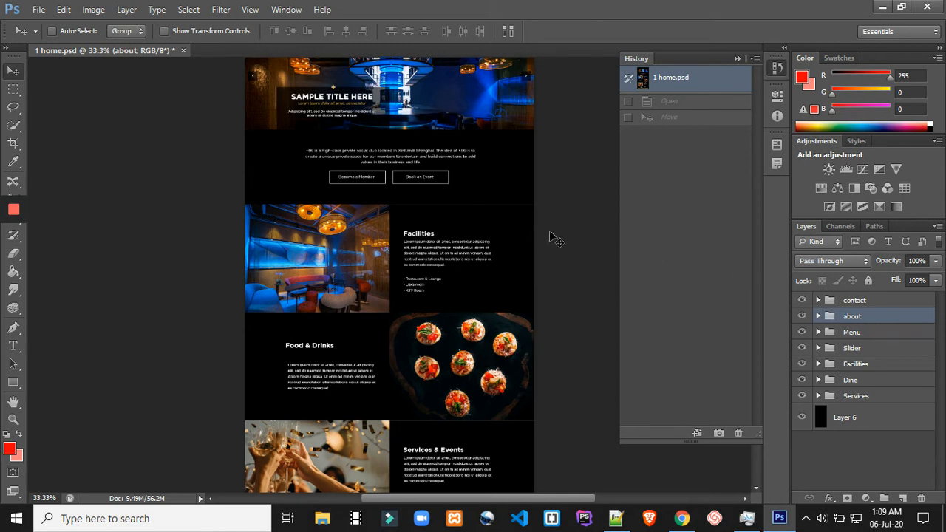
# Turn on Auto-Select for groups in the Move Tool
pyautogui.click(51, 30)
pyautogui.scroll(4, 473, 262)
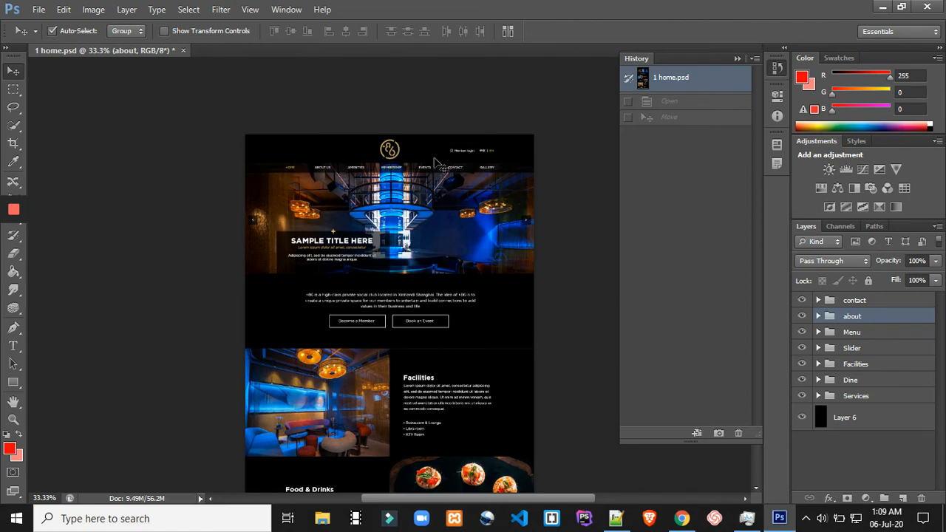
pyautogui.hotkey('ctrl', '+')
pyautogui.hotkey('ctrl', '+')
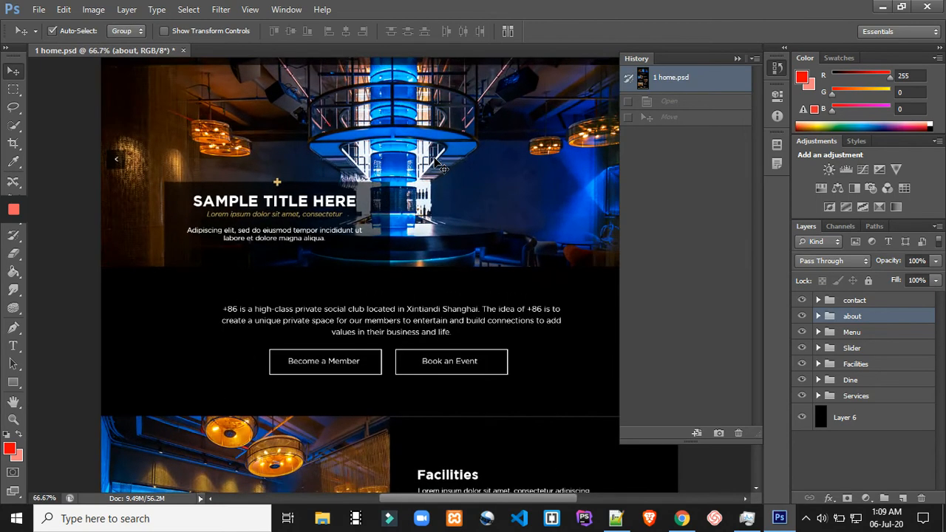
pyautogui.scroll(3, 428, 162)
pyautogui.scroll(1, 427, 164)
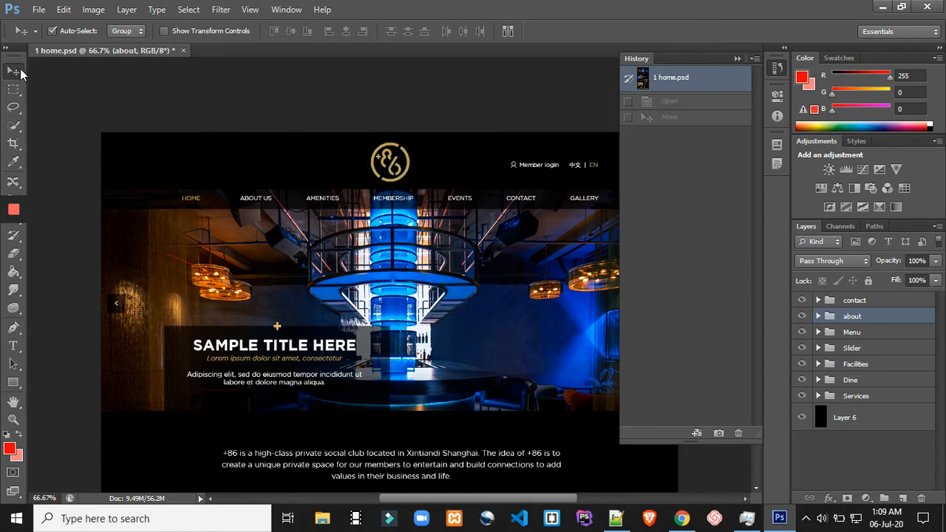
pyautogui.click(21, 72)
# Auto-select the header logo, Member login, language switch, navigation and page background on the canvas, ending with the logo's Menu group selected
pyautogui.click(390, 168)
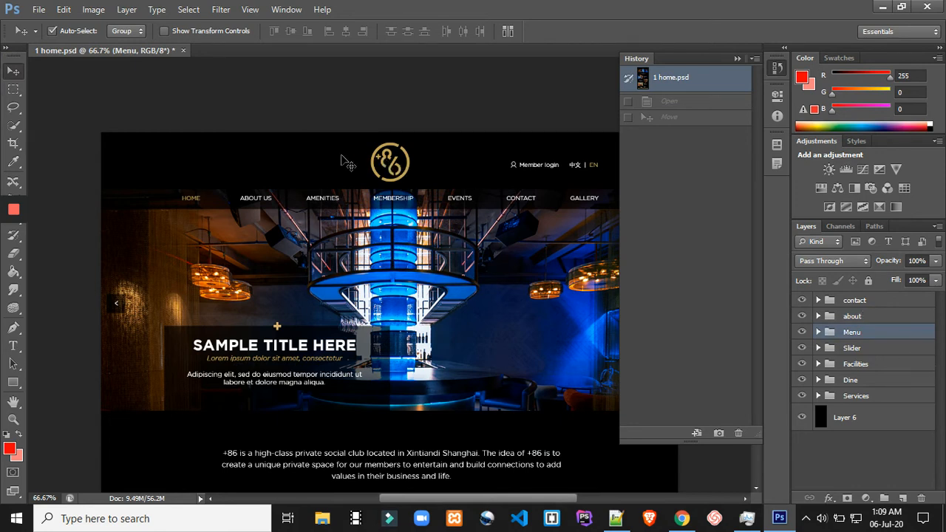
pyautogui.click(527, 165)
pyautogui.click(595, 164)
pyautogui.click(527, 198)
pyautogui.click(436, 434)
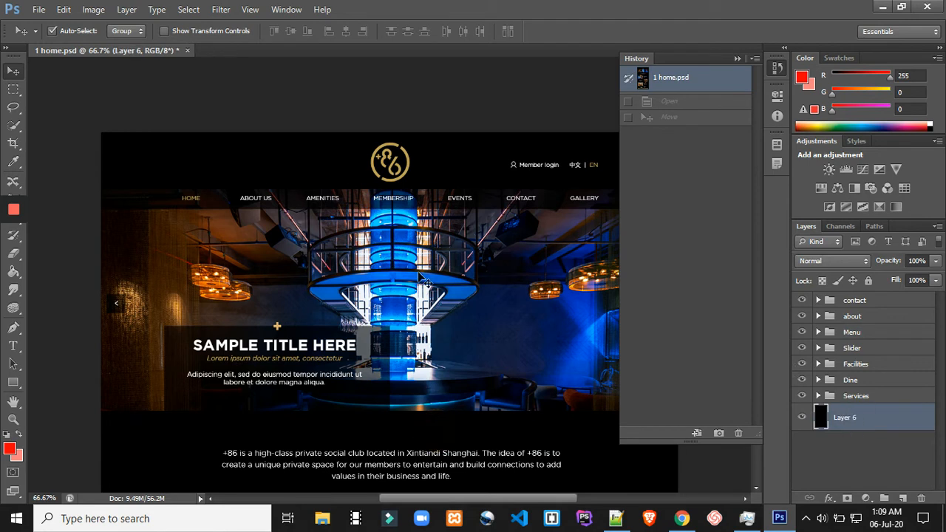
pyautogui.click(400, 160)
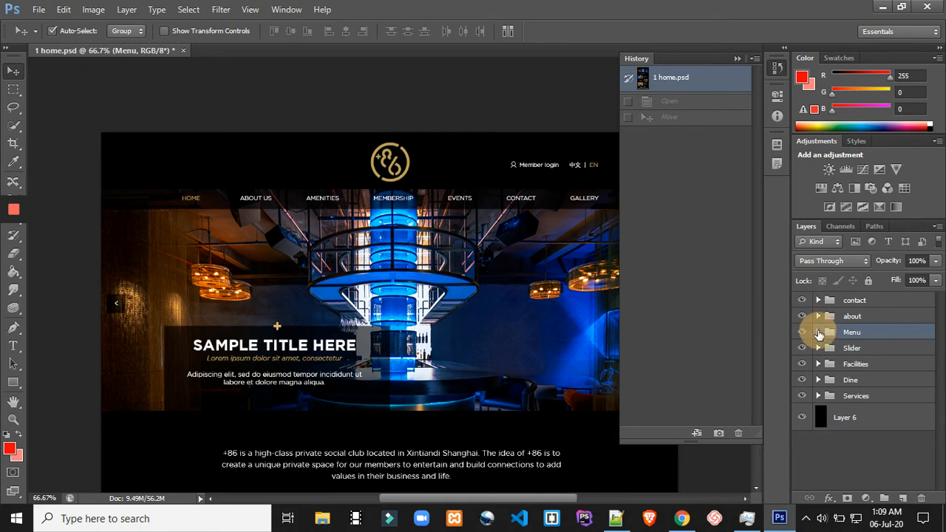
# Expand the Menu layer group and look through its layers
pyautogui.click(818, 332)
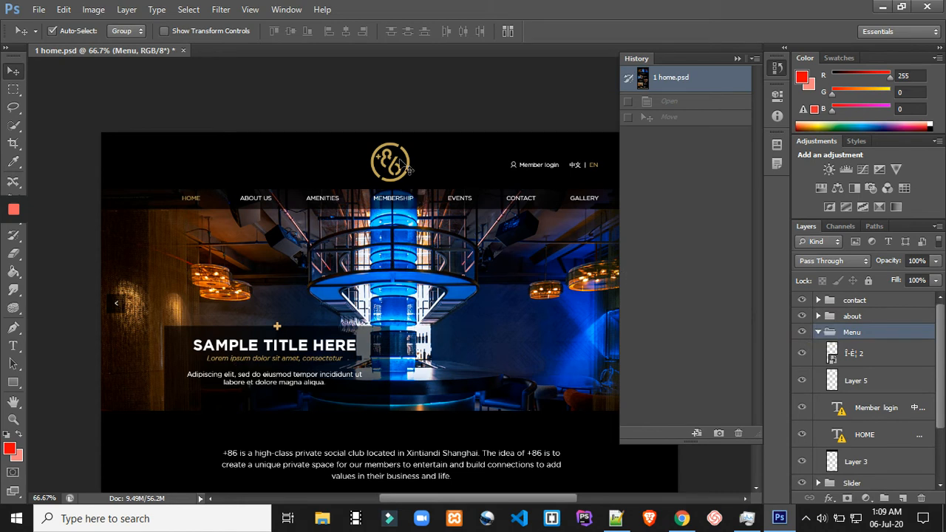
pyautogui.scroll(-1, 835, 338)
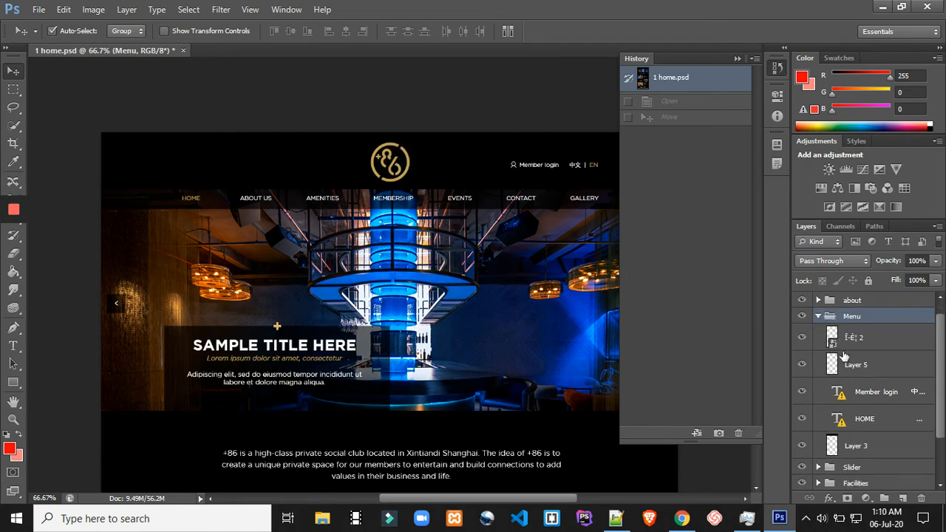
pyautogui.scroll(-2, 846, 359)
pyautogui.scroll(-1, 859, 368)
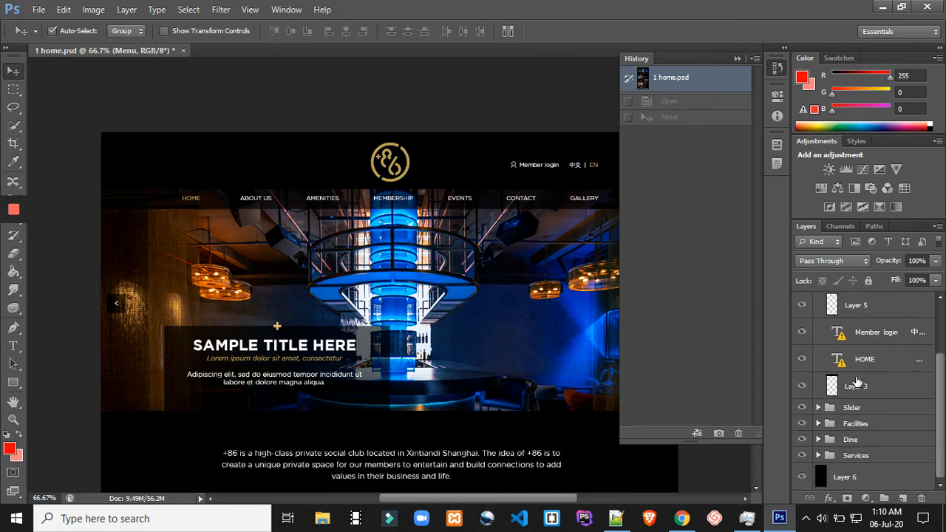
pyautogui.scroll(1, 859, 365)
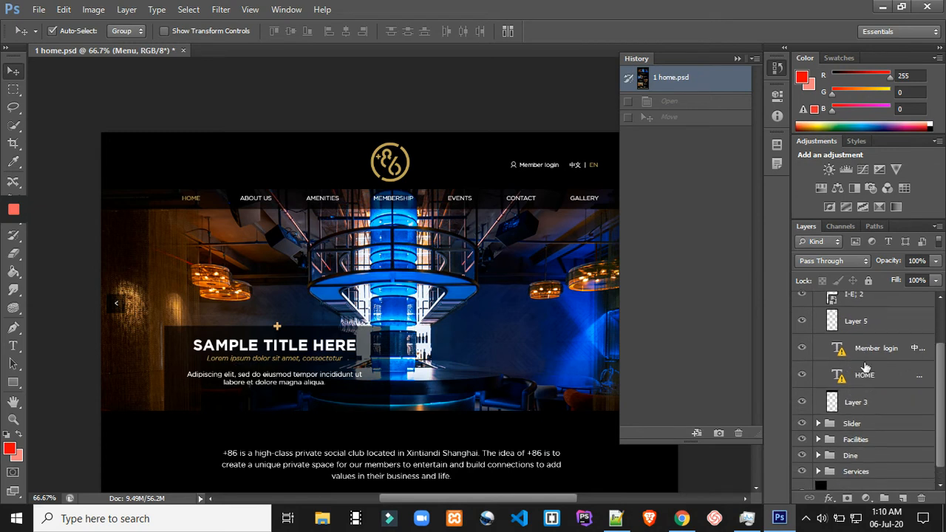
# Hide and reshow Layer 5 and the logo layer in the Menu group to identify them, and hide the document history
pyautogui.click(801, 338)
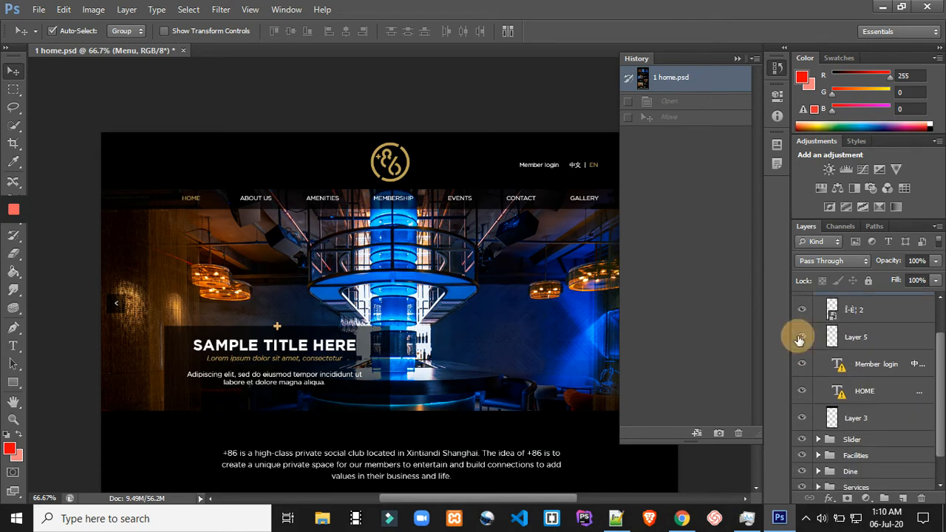
pyautogui.click(801, 338)
pyautogui.scroll(1, 803, 338)
pyautogui.click(801, 326)
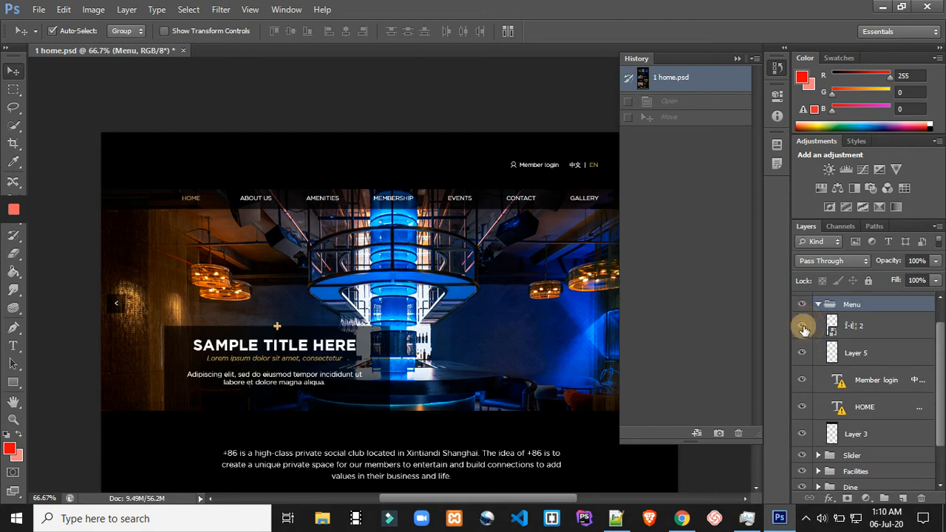
pyautogui.click(802, 325)
pyautogui.click(737, 57)
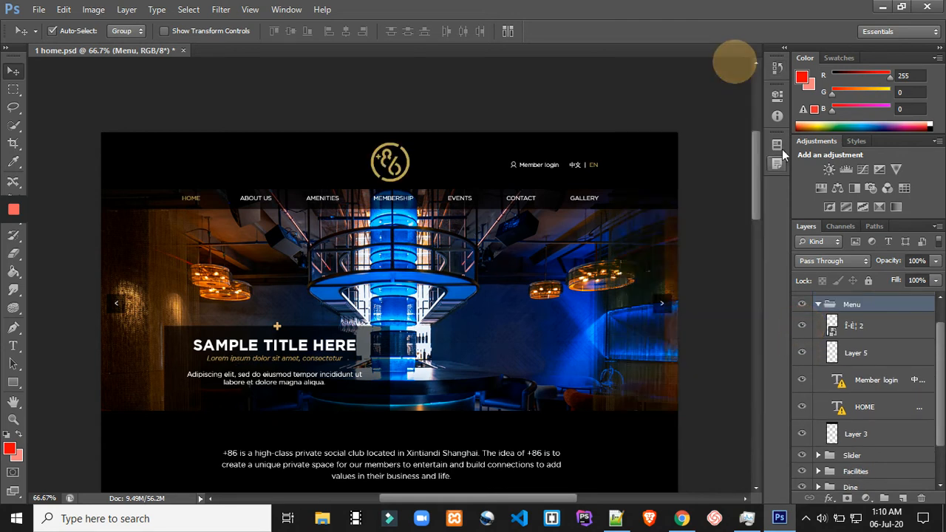
pyautogui.click(803, 326)
pyautogui.click(803, 327)
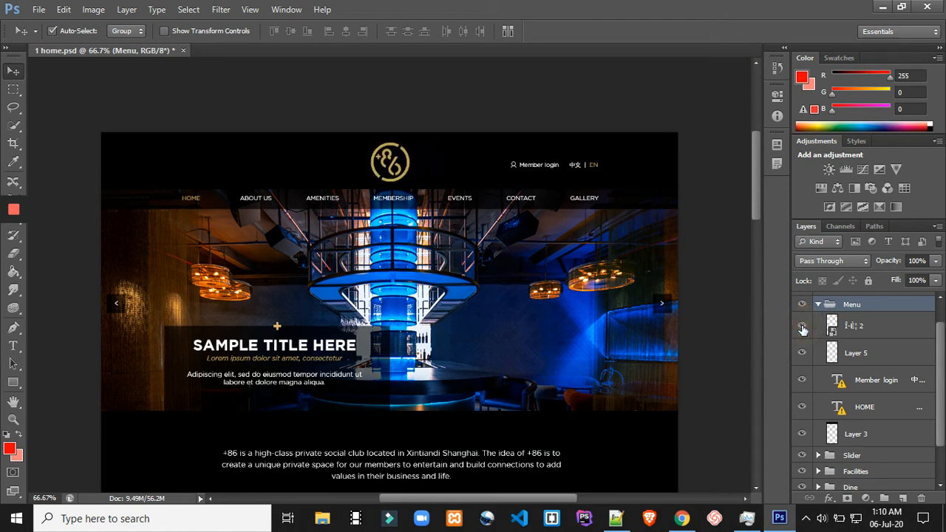
# Isolate the logo layer and the HOME navigation text layer in turn, restoring the visibility of all other layers after each
pyautogui.click(802, 327)
pyautogui.click(803, 326)
pyautogui.keyDown('alt'); pyautogui.click(803, 326); pyautogui.keyUp('alt')
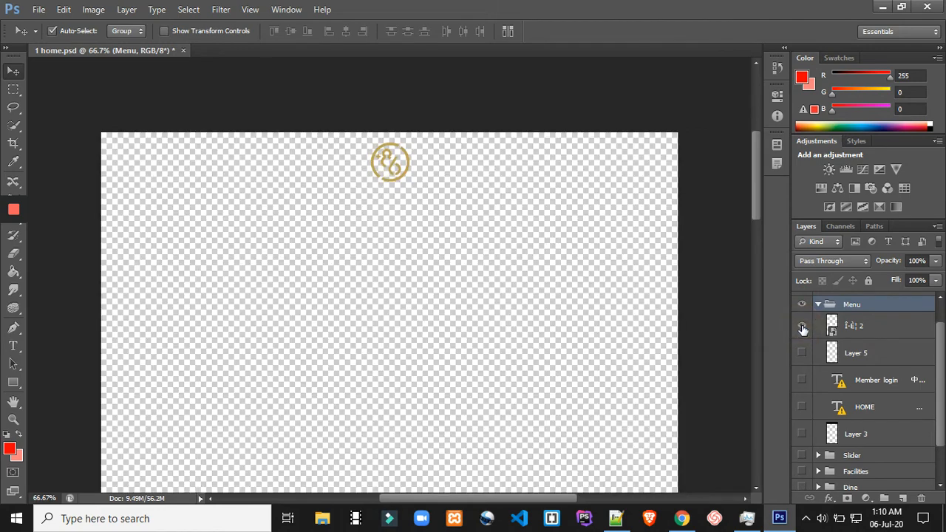
pyautogui.click(374, 157)
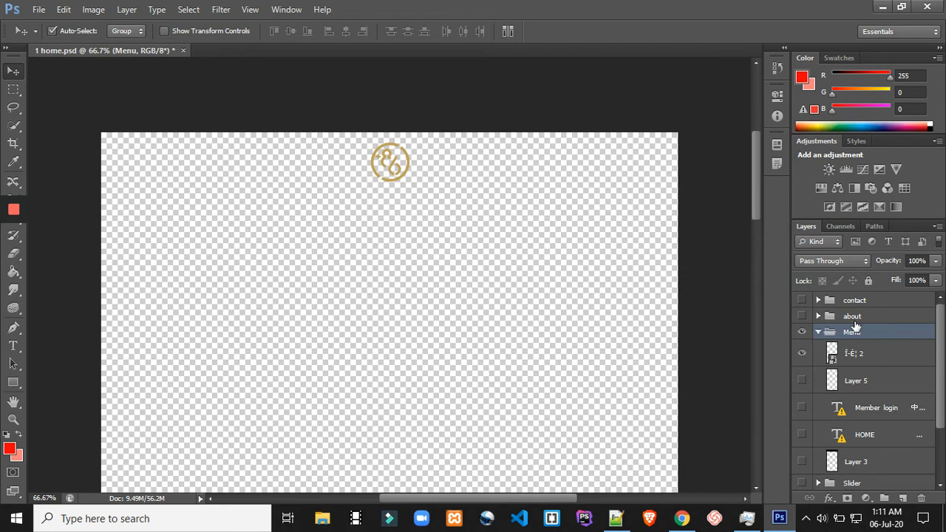
pyautogui.moveTo(851, 328); pyautogui.dragTo(811, 404)
pyautogui.keyDown('alt'); pyautogui.click(802, 355); pyautogui.keyUp('alt')
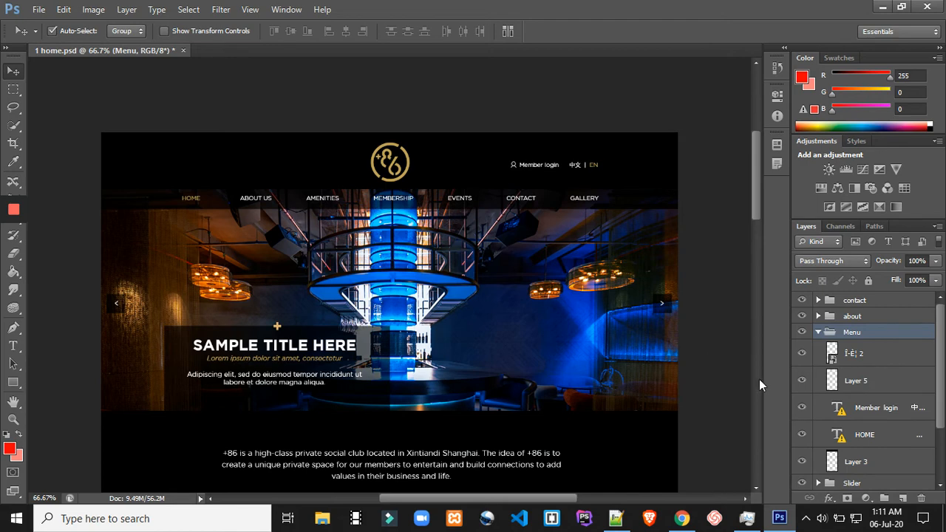
pyautogui.click(804, 437)
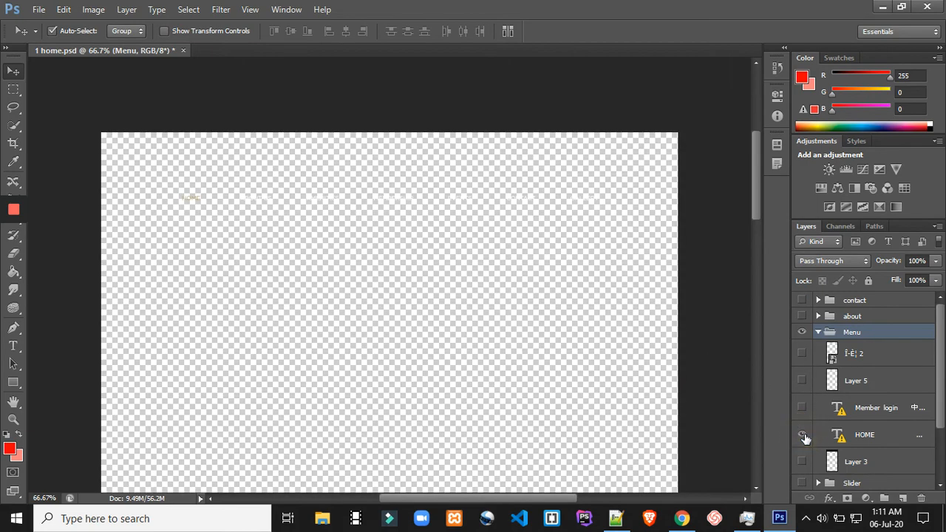
pyautogui.keyDown('alt'); pyautogui.click(804, 437); pyautogui.keyUp('alt')
# Show only the Slider group to inspect the banner section, and restore the visibility of all layers
pyautogui.scroll(-2, 805, 431)
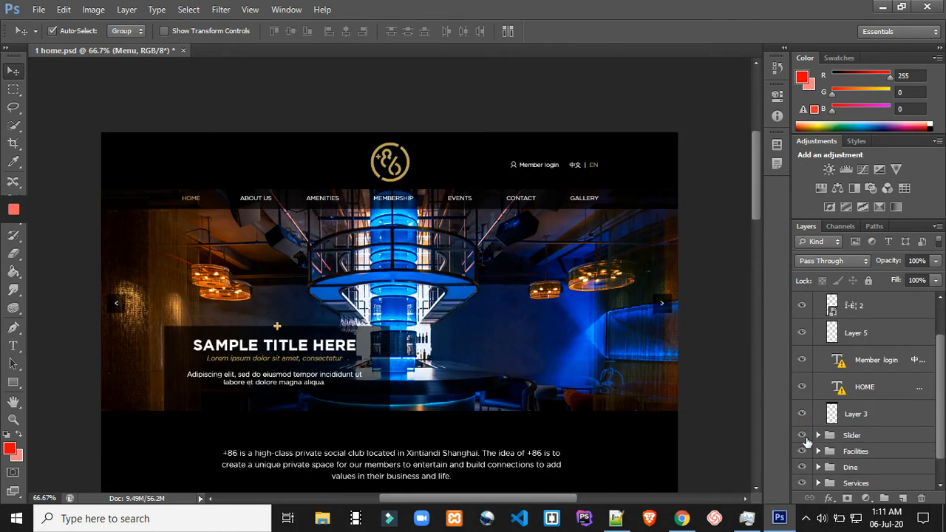
pyautogui.keyDown('alt'); pyautogui.click(802, 436); pyautogui.keyUp('alt')
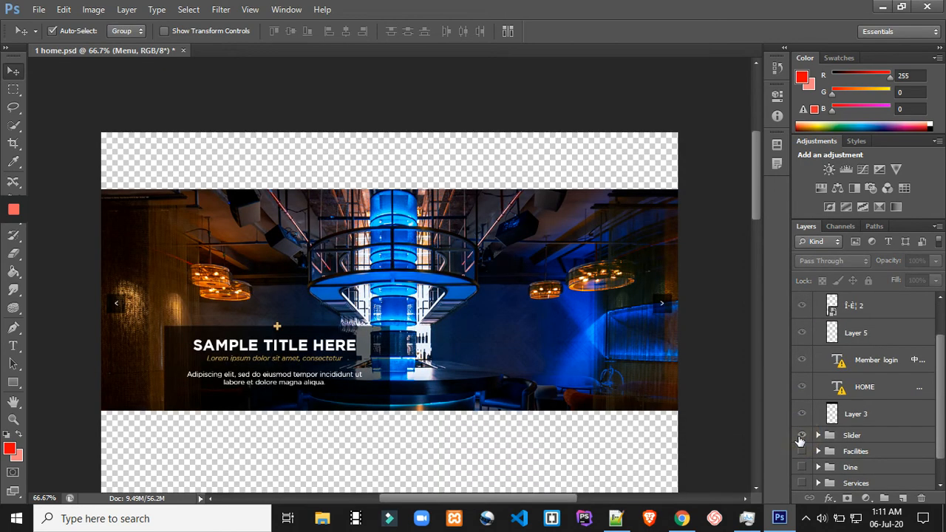
pyautogui.keyDown('alt'); pyautogui.click(801, 437); pyautogui.keyUp('alt')
pyautogui.keyDown('alt'); pyautogui.click(801, 437); pyautogui.keyUp('alt')
pyautogui.scroll(-2, 316, 215)
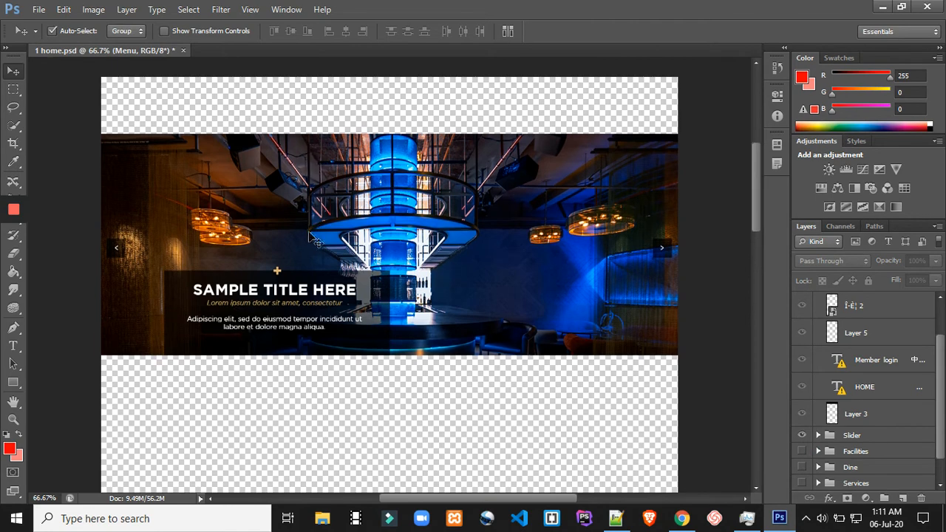
pyautogui.scroll(1, 326, 252)
pyautogui.scroll(-2, 331, 270)
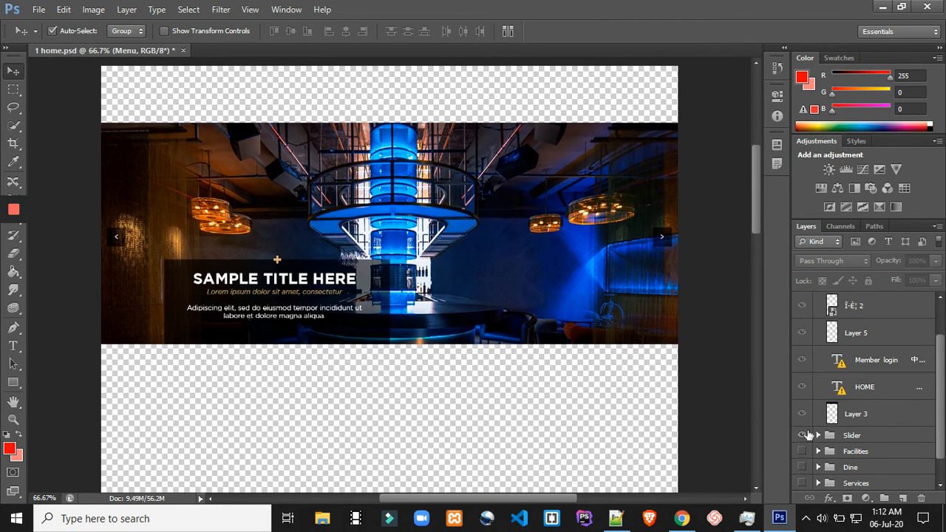
pyautogui.keyDown('alt'); pyautogui.click(801, 435); pyautogui.keyUp('alt')
# Hide and reshow the HOME text layer to identify the navigation links
pyautogui.scroll(-1, 802, 376)
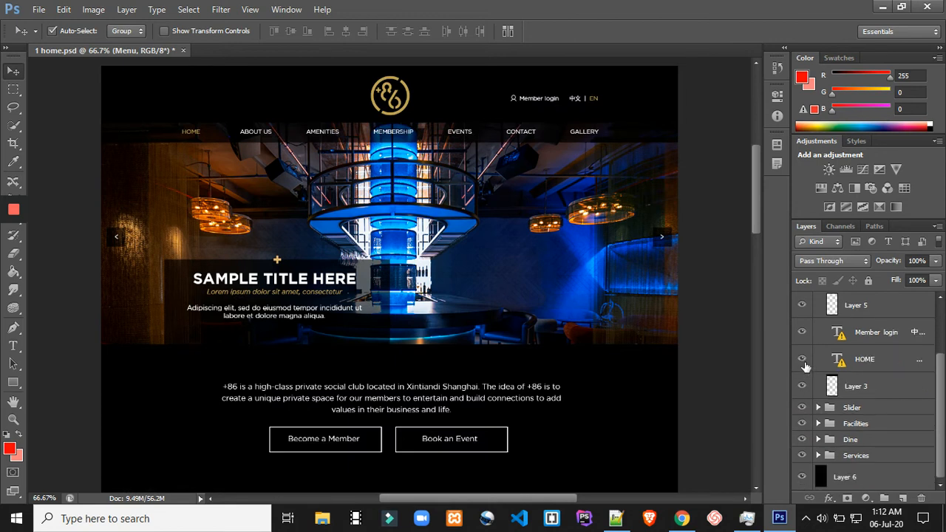
pyautogui.click(804, 360)
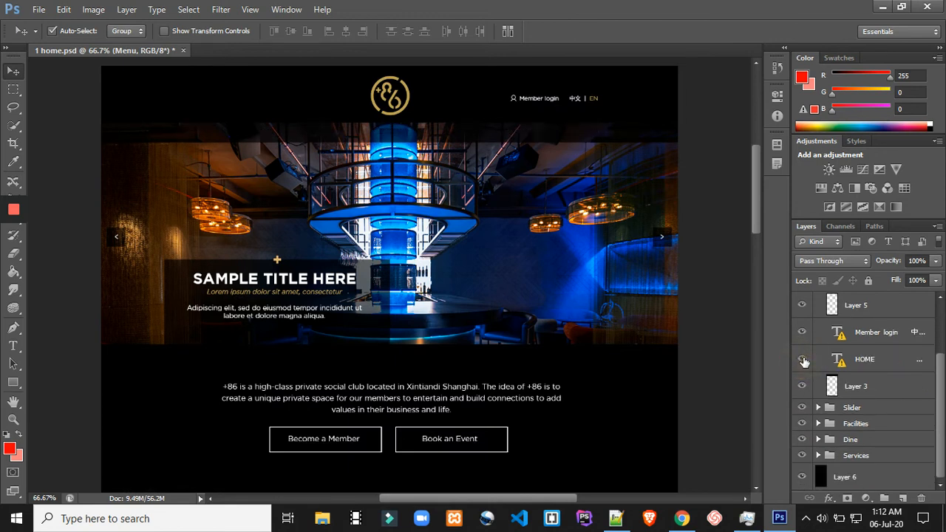
pyautogui.click(805, 360)
pyautogui.scroll(1, 802, 361)
pyautogui.scroll(-1, 810, 385)
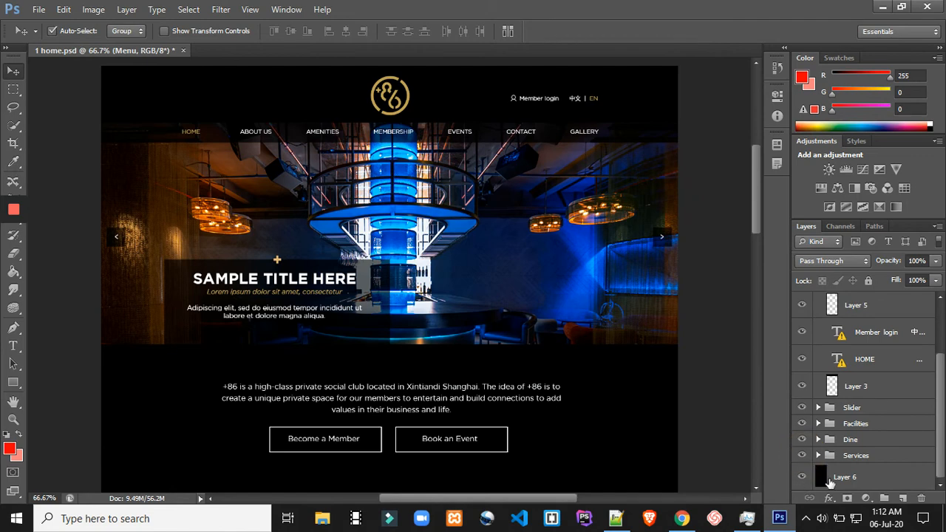
# Hide Layer 6 to check the page down to the footer without its background, reshow it, and toggle the Services group
pyautogui.click(803, 477)
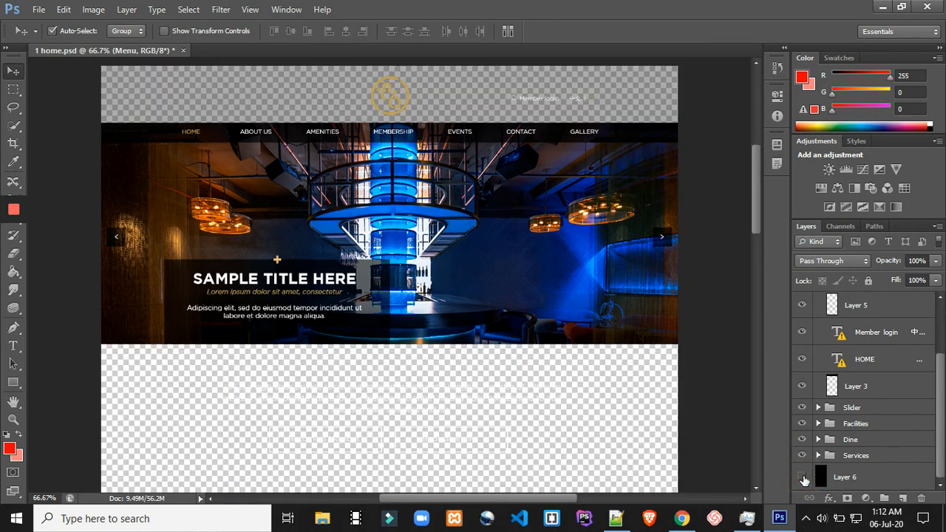
pyautogui.scroll(-10, 476, 412)
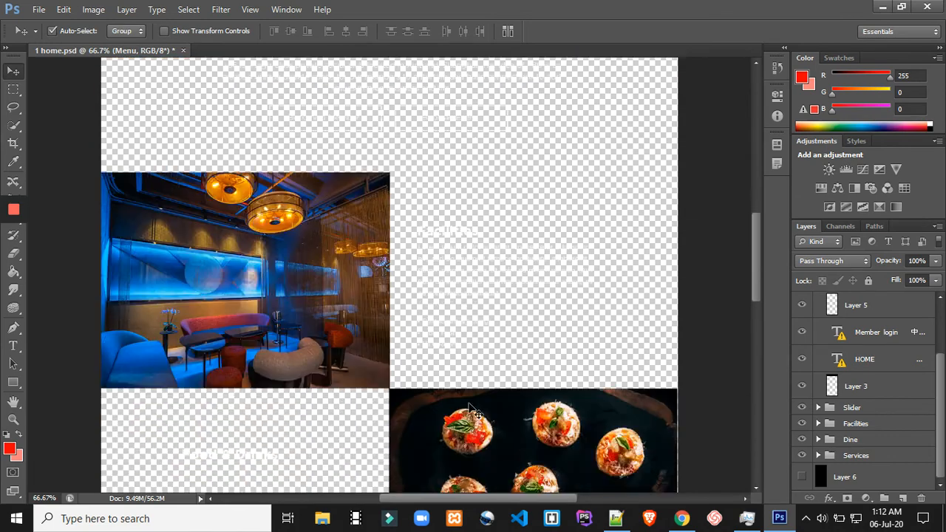
pyautogui.scroll(-10, 474, 410)
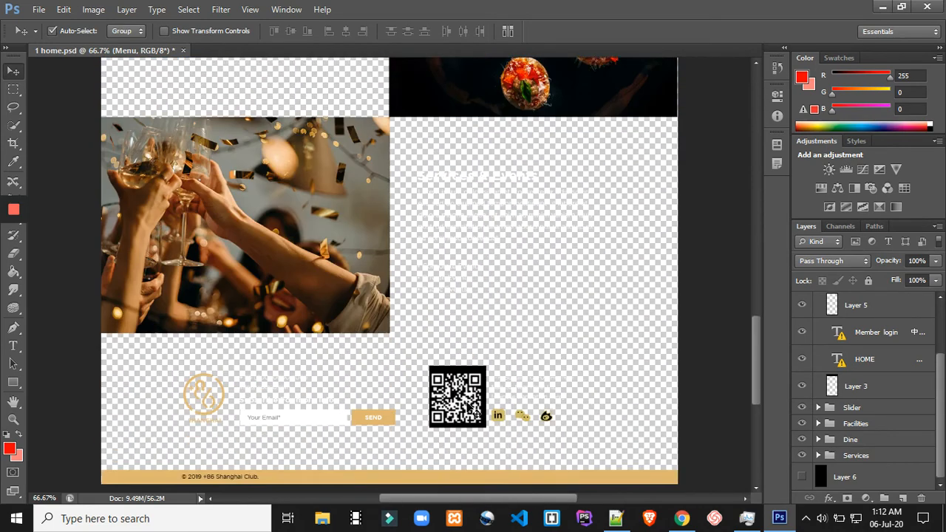
pyautogui.click(801, 477)
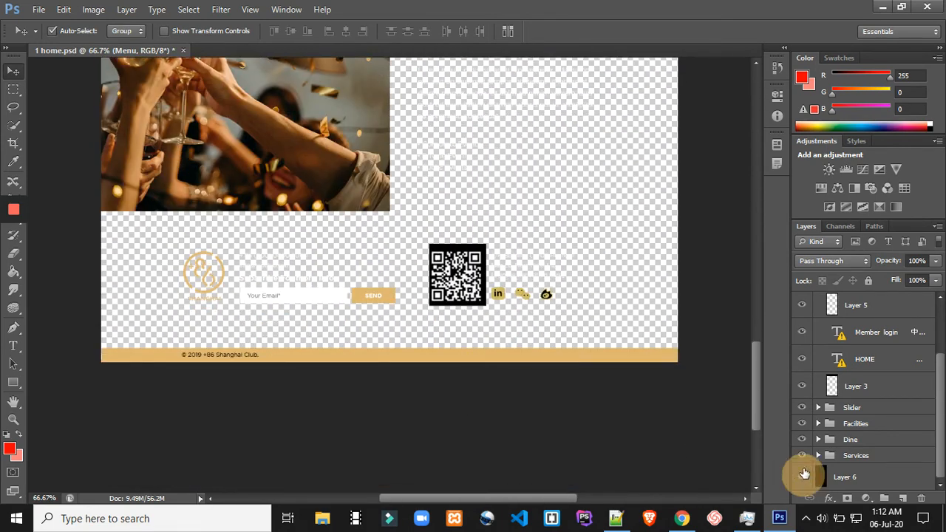
pyautogui.click(802, 456)
pyautogui.click(802, 456)
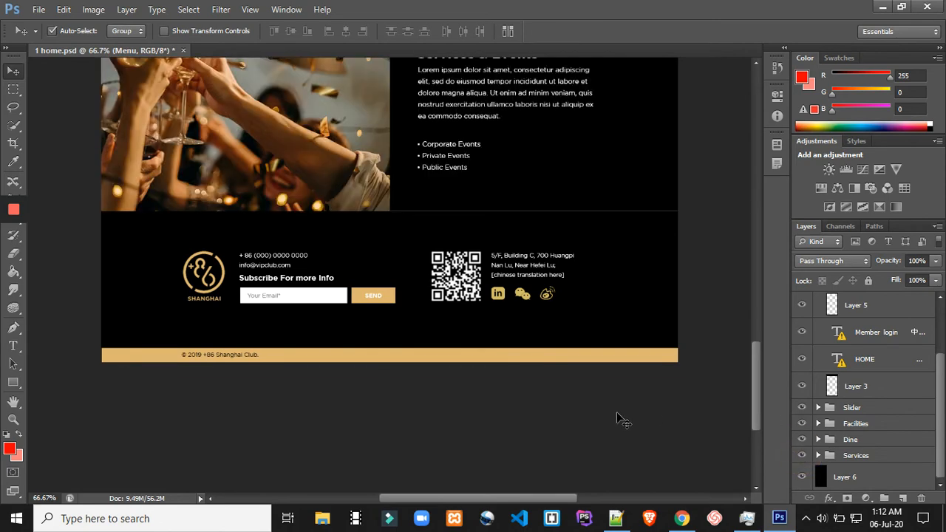
# Hide and reshow the Dine group to identify the Food & Drinks section on the page
pyautogui.scroll(5, 618, 416)
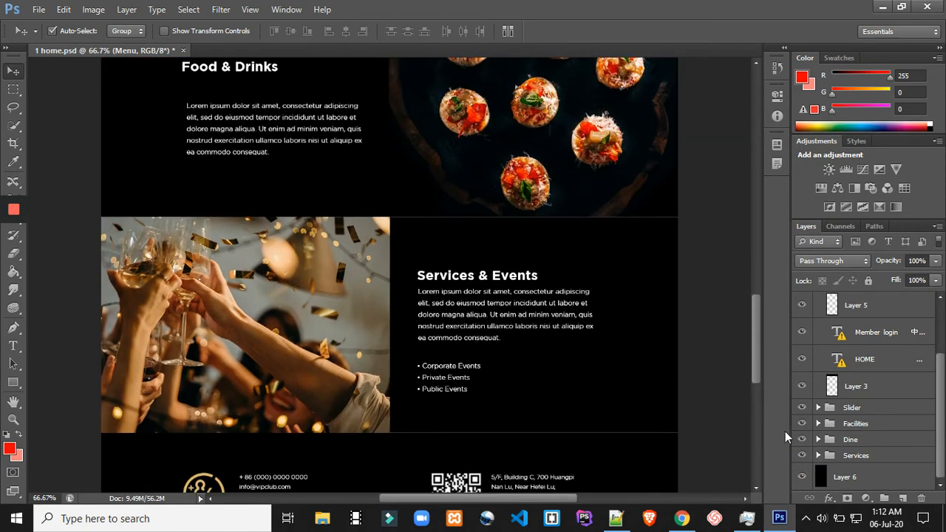
pyautogui.scroll(3, 798, 403)
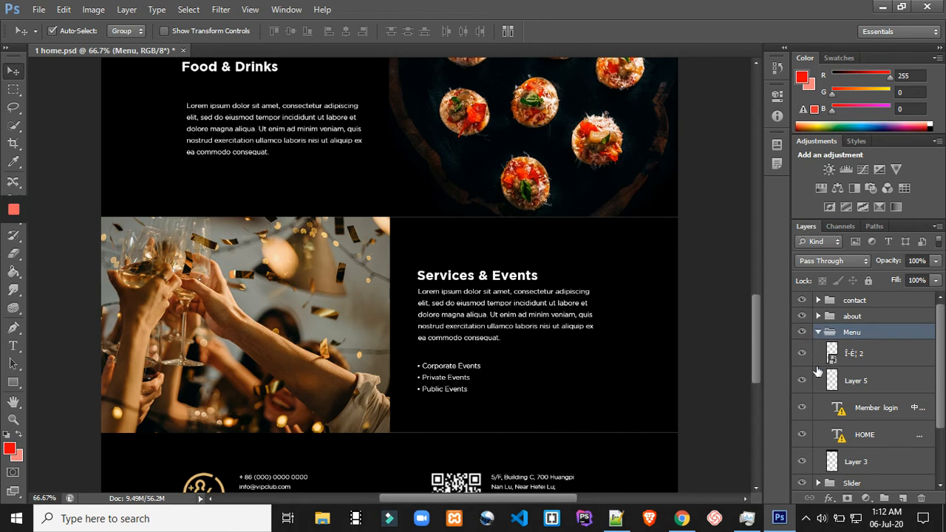
pyautogui.scroll(-3, 818, 371)
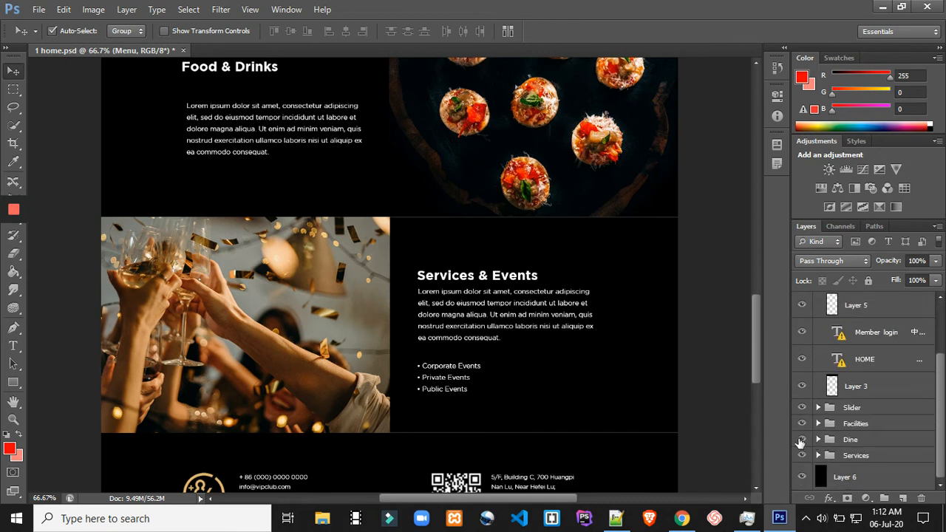
pyautogui.click(801, 440)
pyautogui.scroll(3, 577, 327)
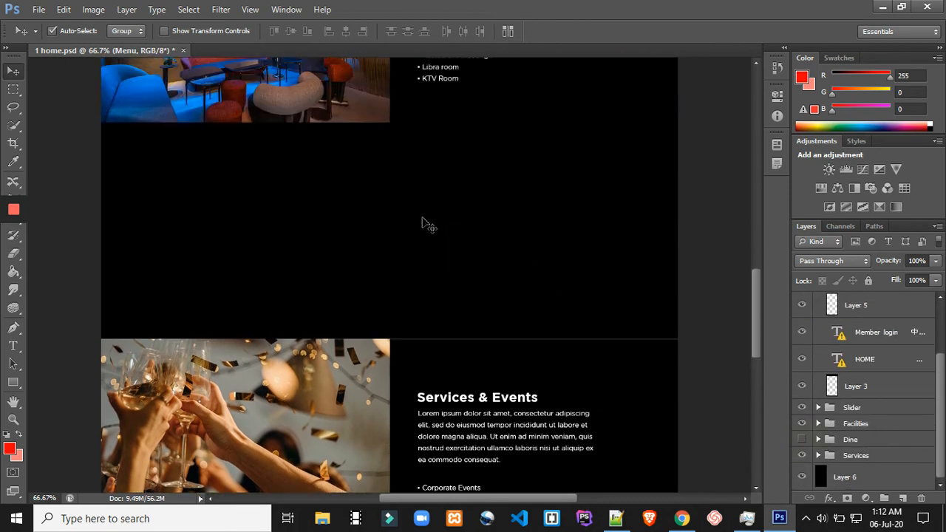
pyautogui.click(801, 439)
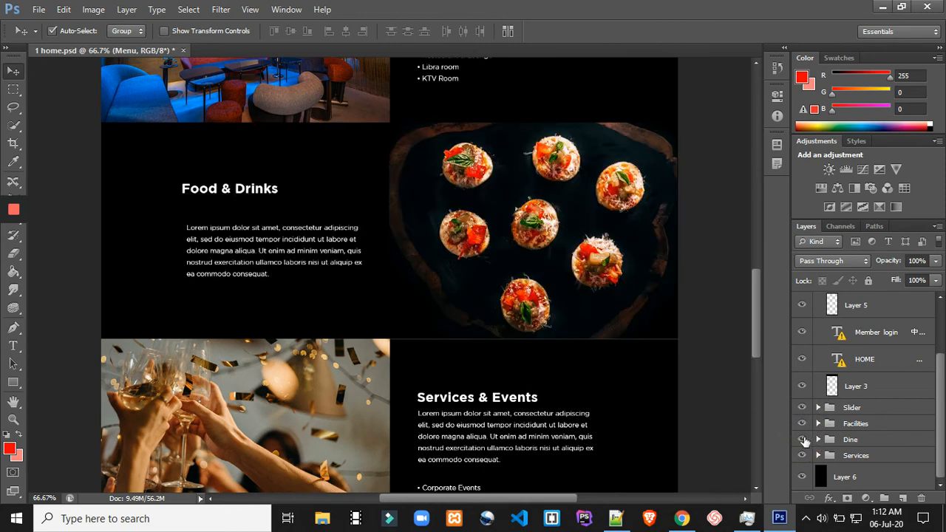
pyautogui.click(803, 440)
pyautogui.click(803, 440)
# Show only the Dine group and fit a crop area around the full-width Food & Drinks section
pyautogui.keyDown('alt'); pyautogui.click(803, 440); pyautogui.keyUp('alt')
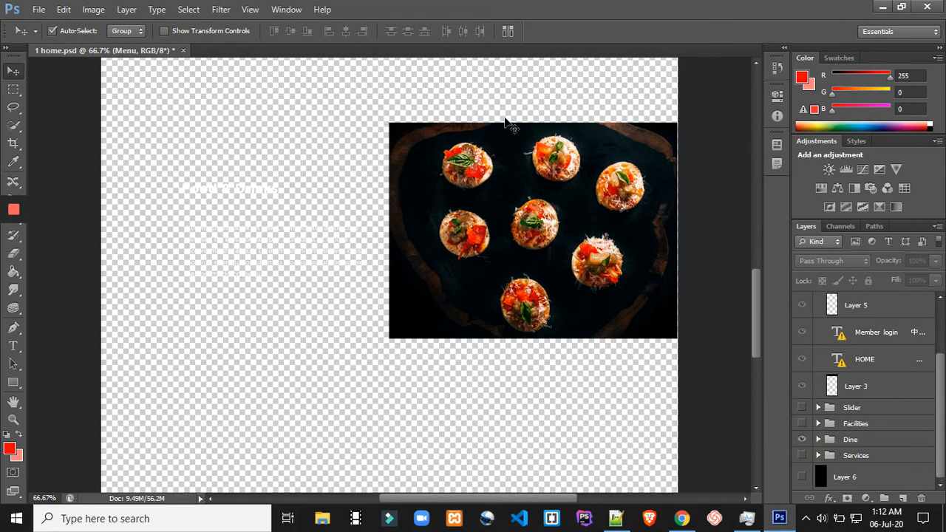
pyautogui.click(13, 89)
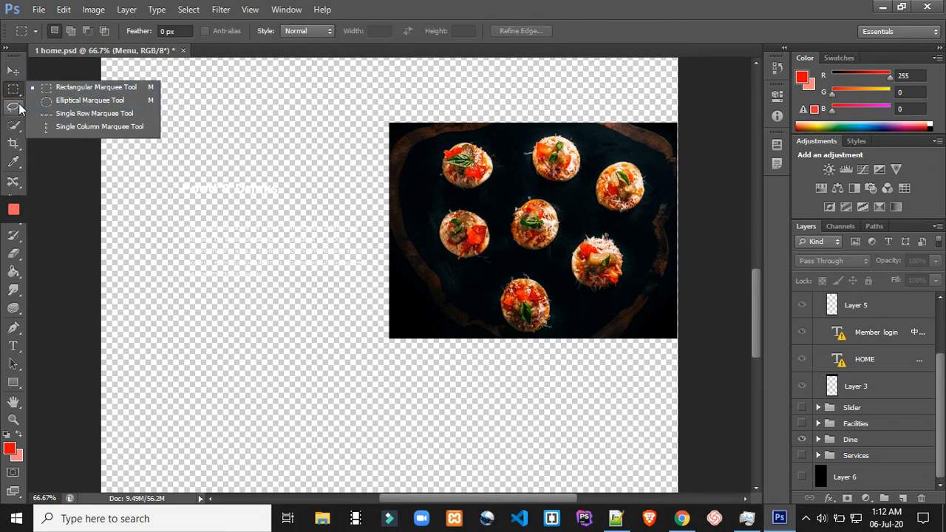
pyautogui.click(13, 143)
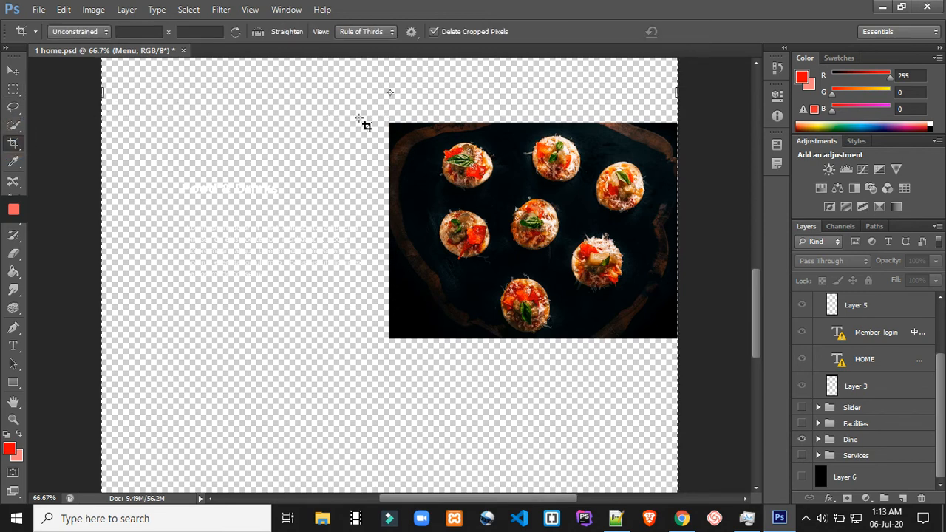
pyautogui.moveTo(679, 124); pyautogui.dragTo(101, 334)
pyautogui.moveTo(669, 274); pyautogui.dragTo(674, 274)
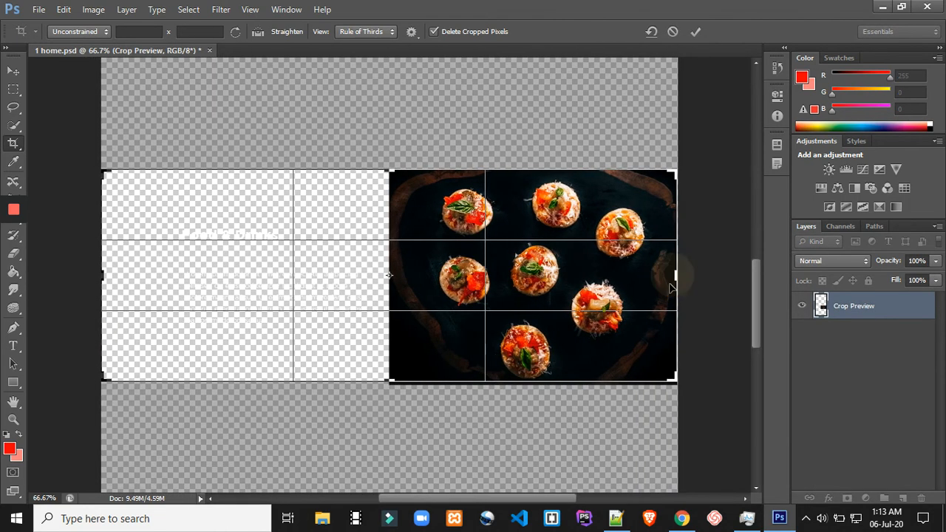
pyautogui.moveTo(392, 381); pyautogui.dragTo(395, 382)
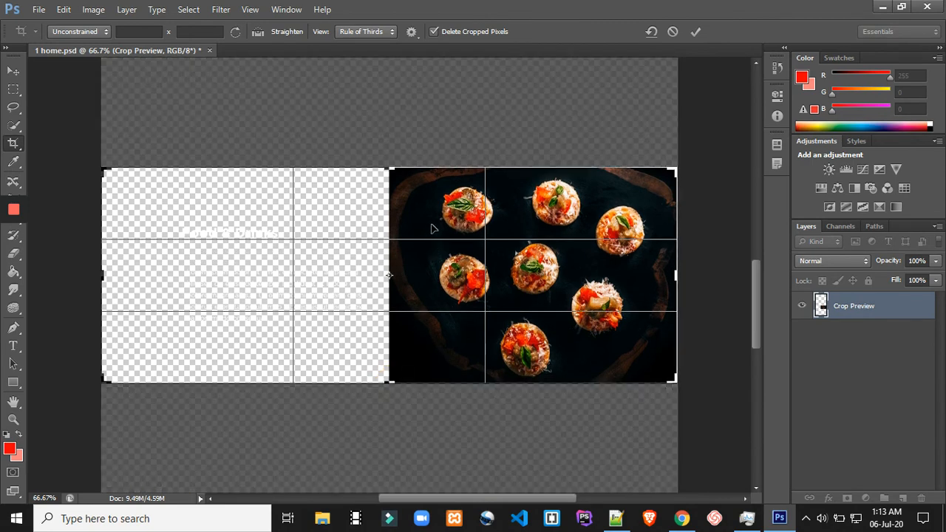
pyautogui.click(38, 9)
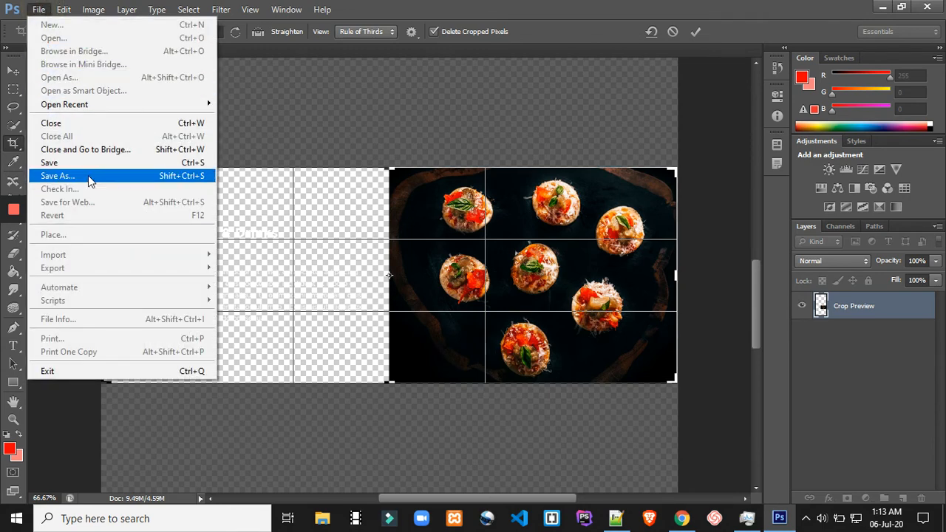
pyautogui.click(88, 175)
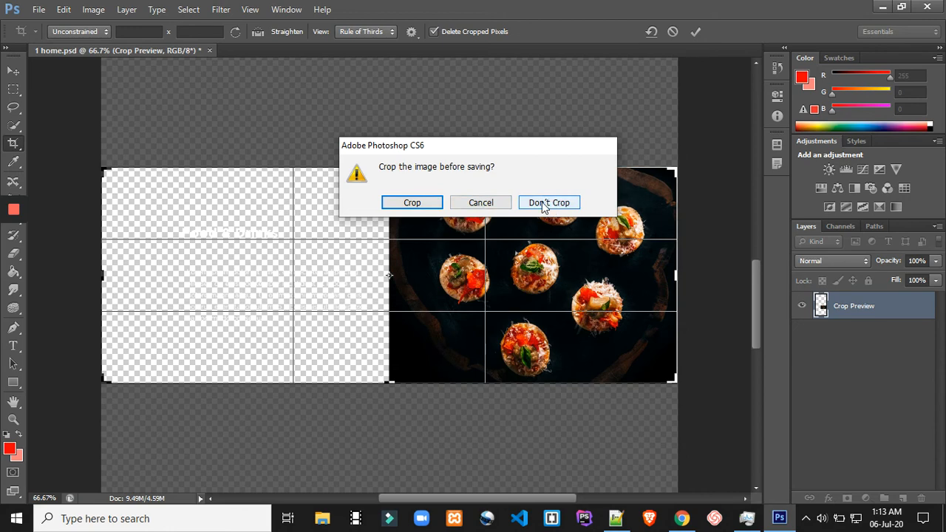
pyautogui.click(481, 203)
pyautogui.click(41, 10)
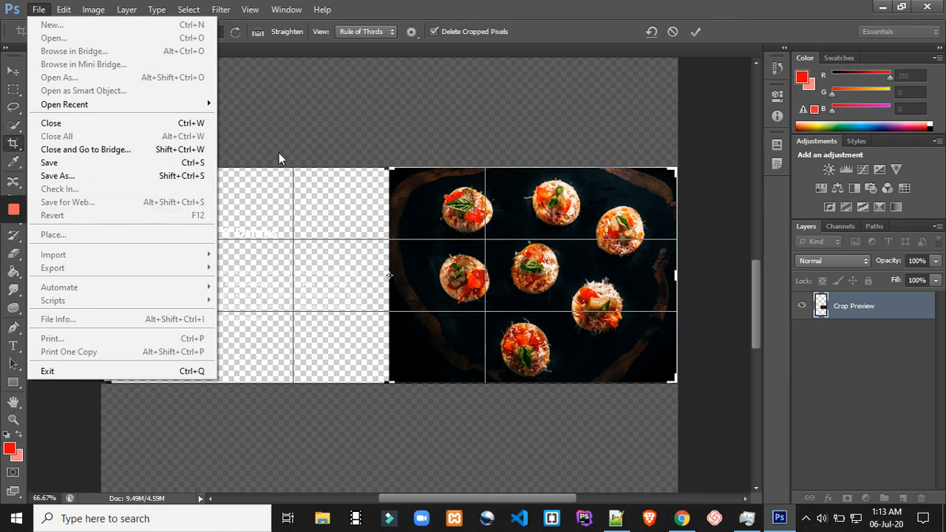
pyautogui.click(449, 196)
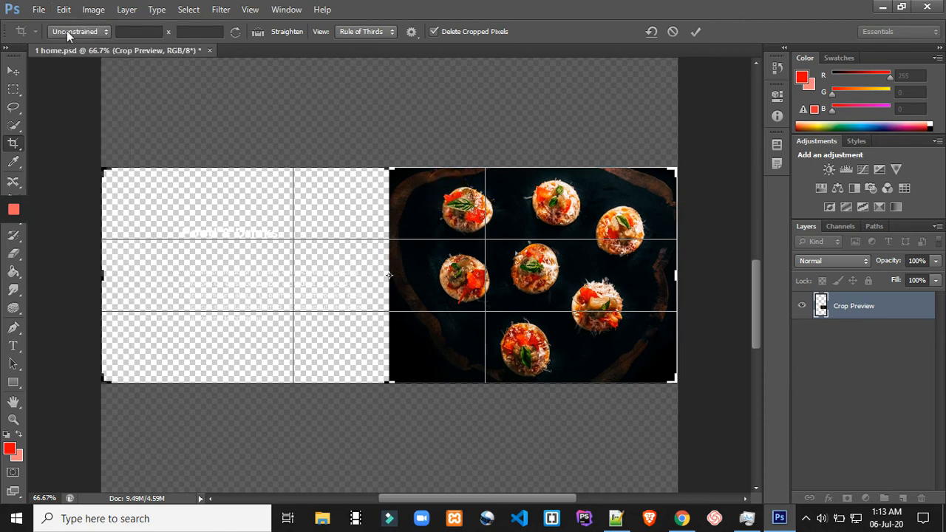
# Begin saving the design under a new name, apply the pending crop, and choose PNG as the file format
pyautogui.click(38, 9)
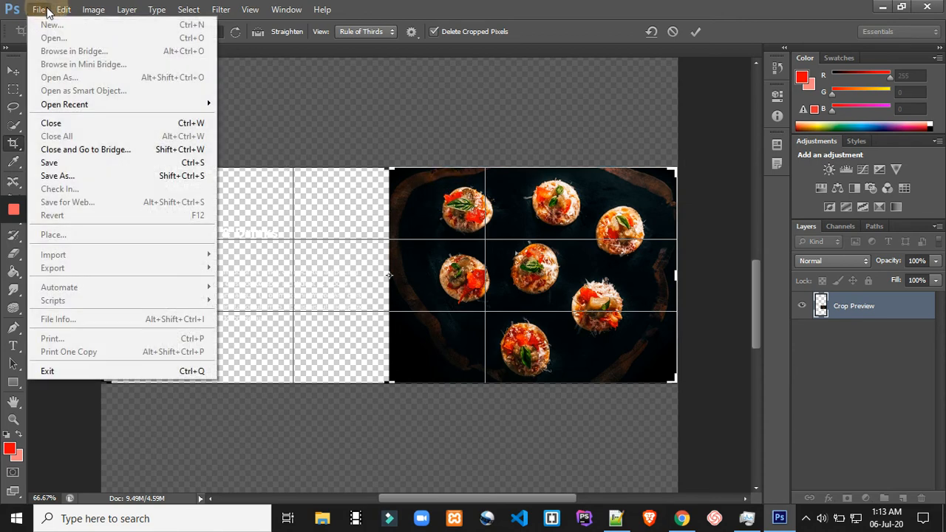
pyautogui.click(99, 178)
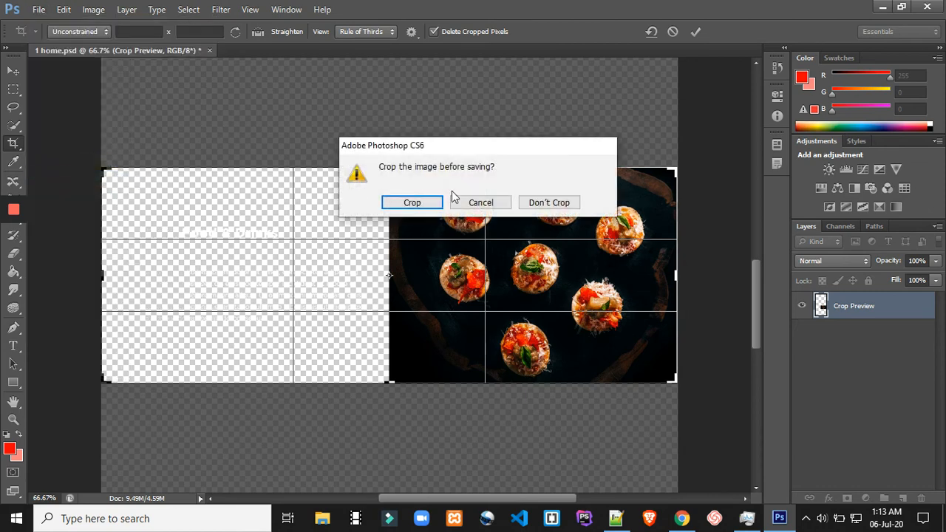
pyautogui.click(407, 203)
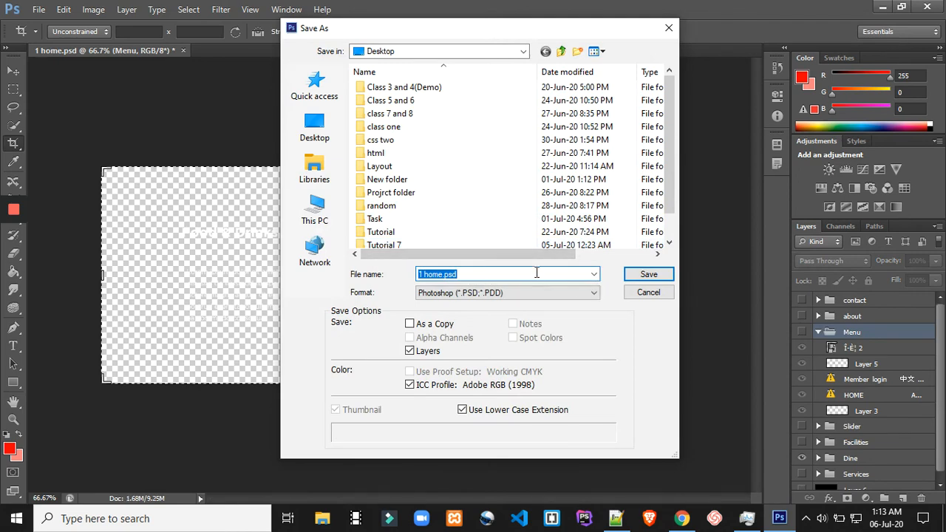
pyautogui.click(578, 295)
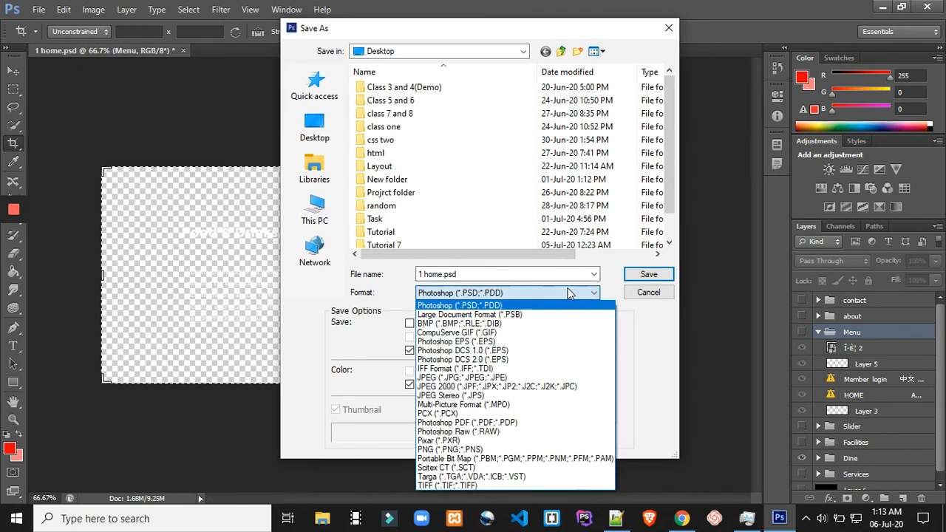
pyautogui.click(502, 449)
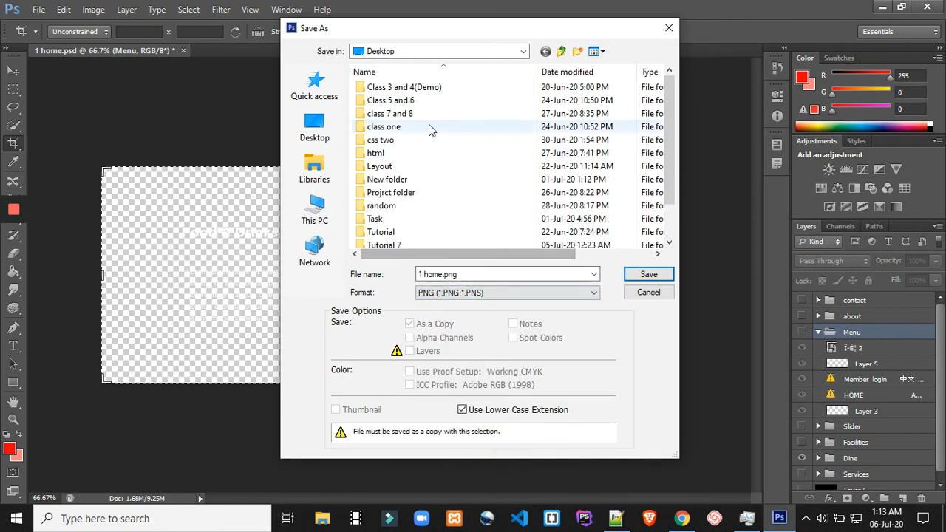
# Save the cropped image to the Desktop as section.png with smallest/slow compression and no interlacing
pyautogui.scroll(-1, 422, 126)
pyautogui.scroll(1, 422, 126)
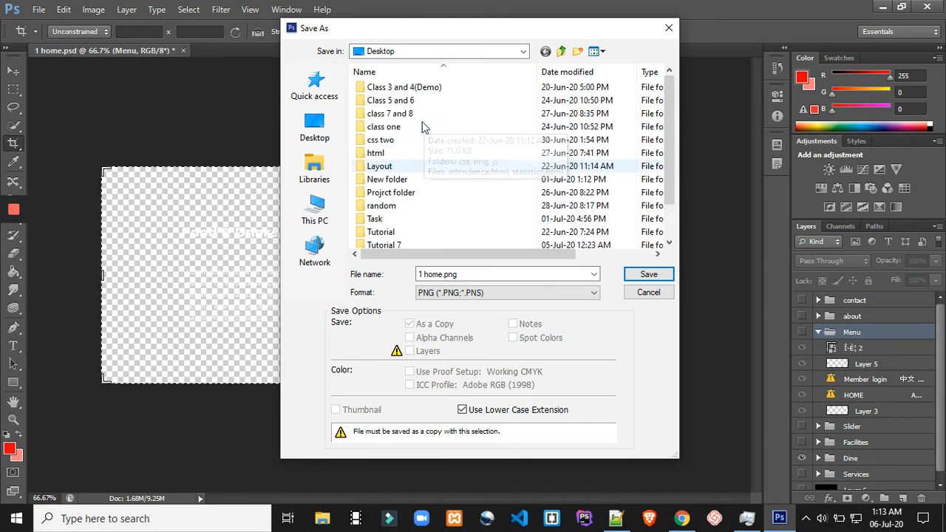
pyautogui.click(310, 124)
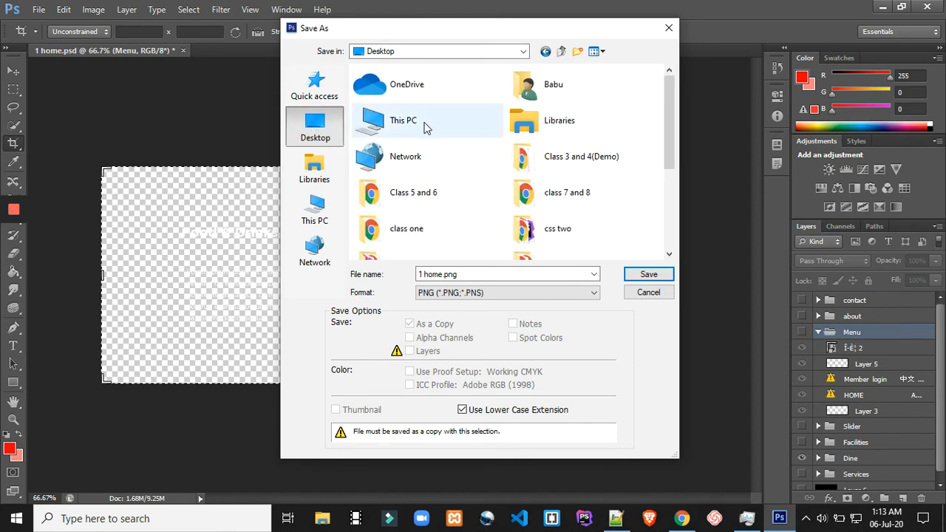
pyautogui.scroll(-3, 406, 177)
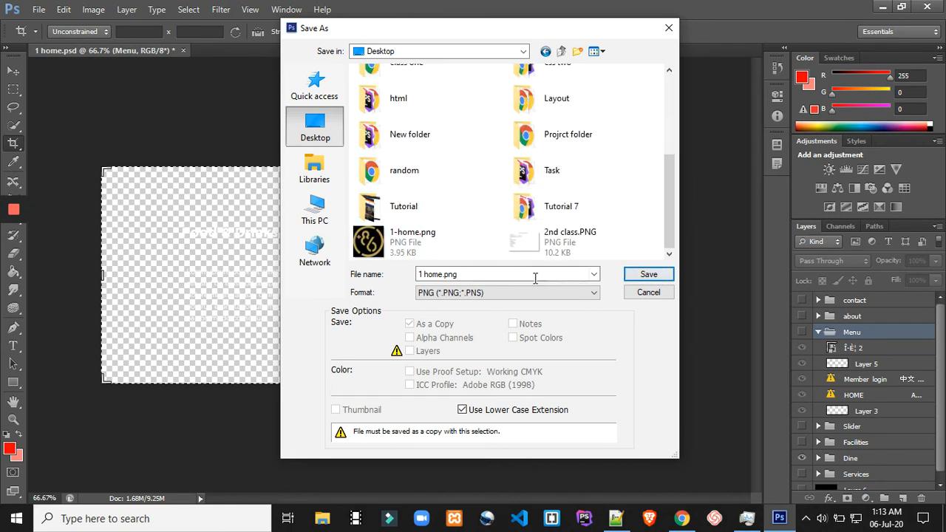
pyautogui.moveTo(535, 275); pyautogui.dragTo(408, 278)
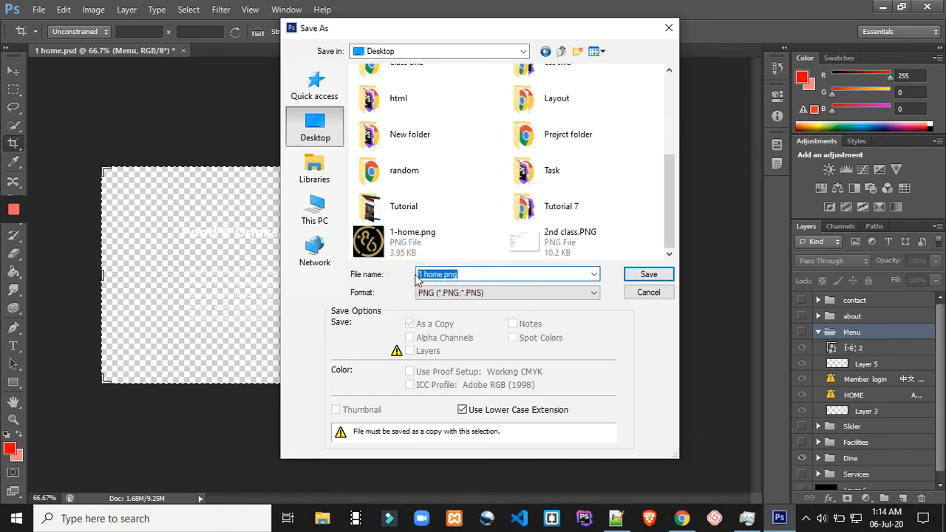
pyautogui.press('BackSpace')
pyautogui.write('section')
pyautogui.press('Return')
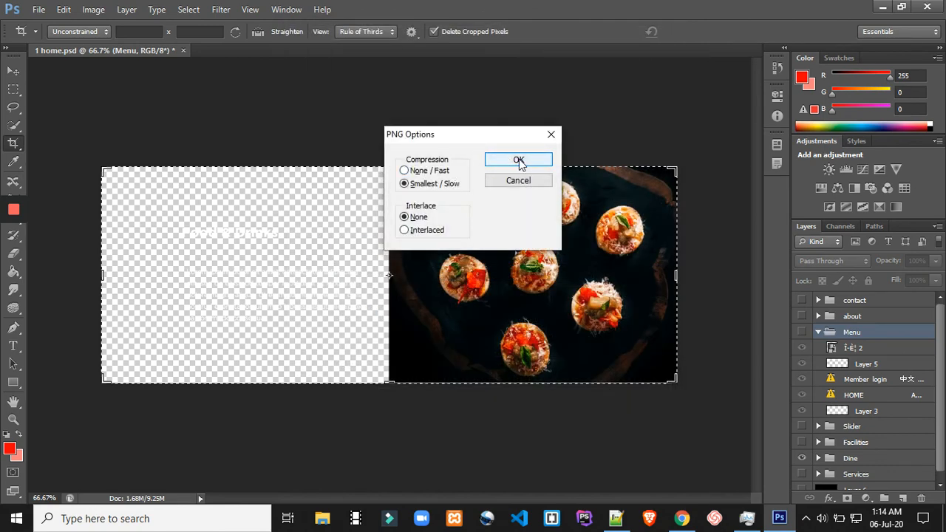
pyautogui.click(510, 160)
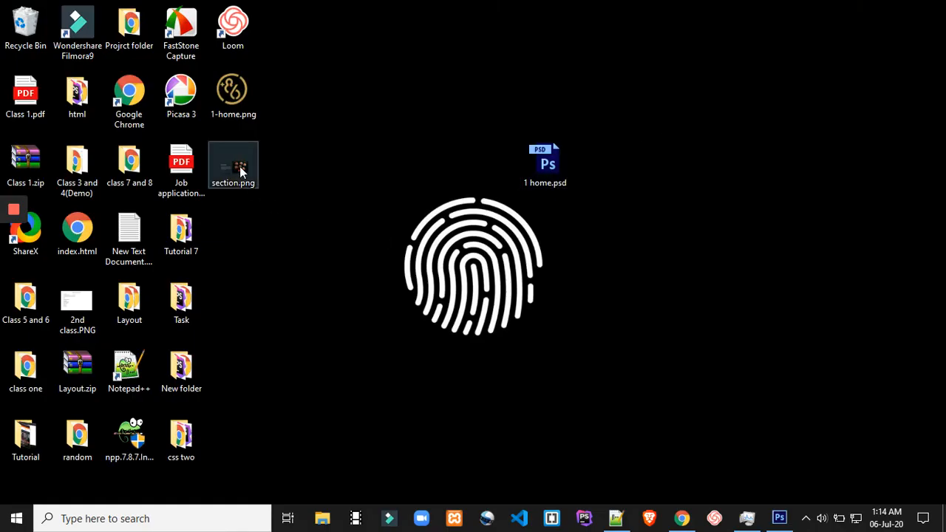
# Move section.png to an empty area of the desktop, open it in the photo viewer, browse the neighbouring images, and close the viewer
pyautogui.moveTo(235, 170); pyautogui.dragTo(712, 167)
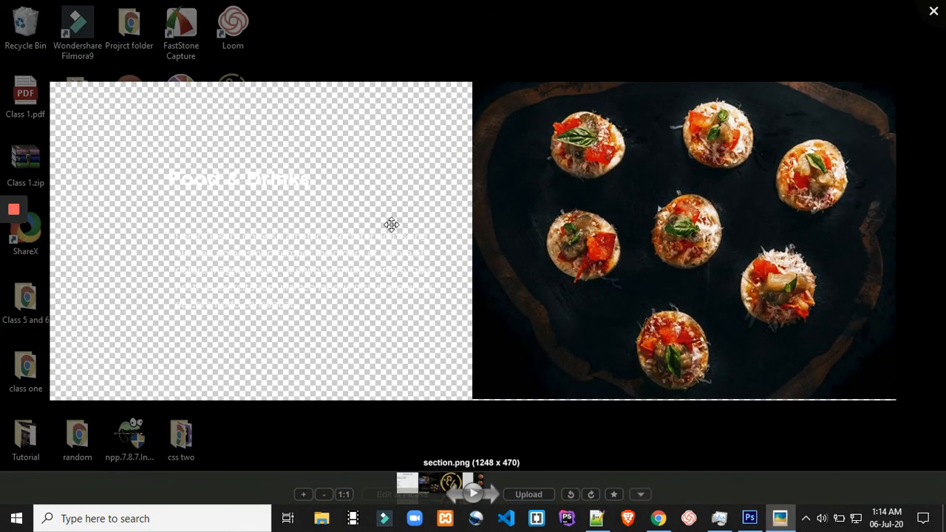
pyautogui.press('Left')
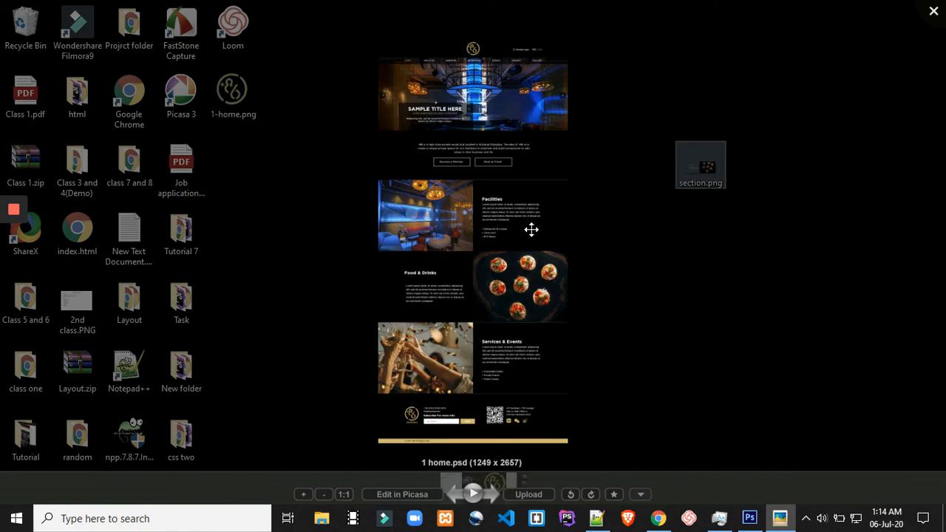
pyautogui.scroll(2, 532, 229)
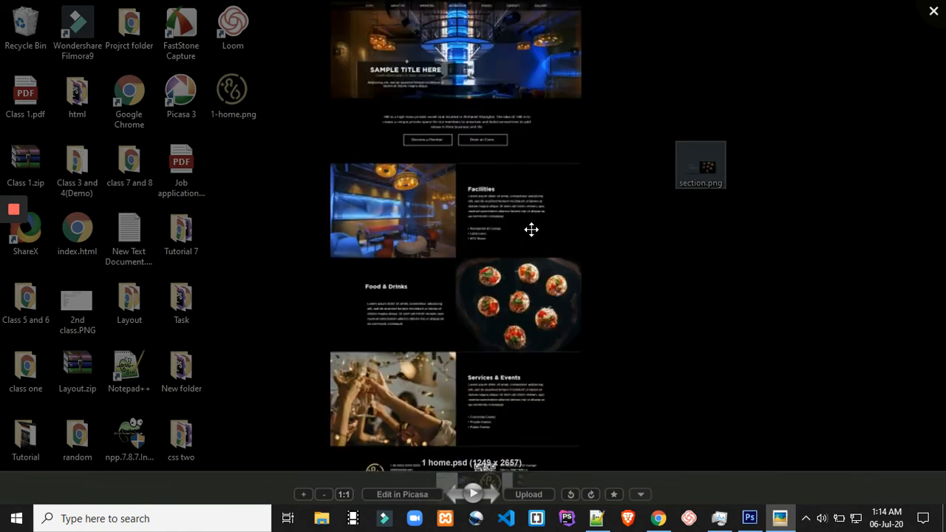
pyautogui.press('Left')
pyautogui.click(864, 131)
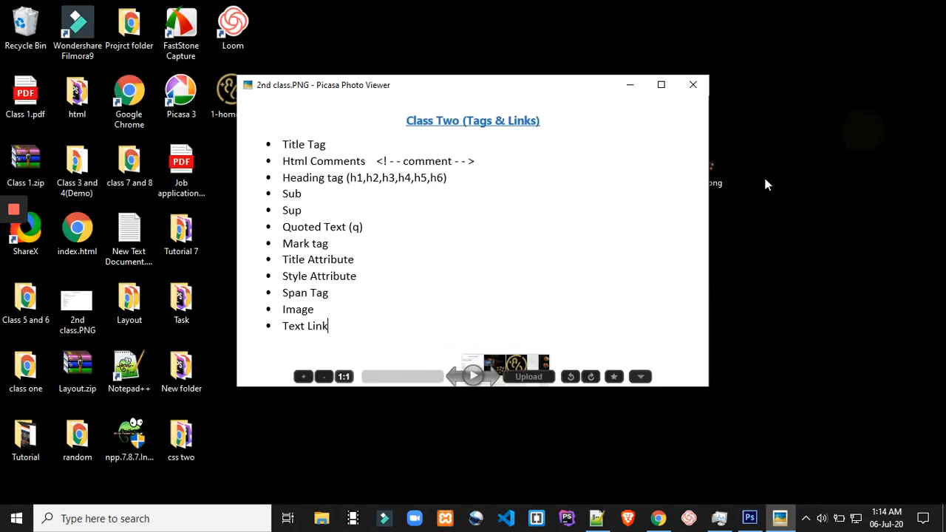
pyautogui.click(682, 88)
# Reopen section.png in the photo viewer to inspect the exported Food & Drinks section up close, and close it
pyautogui.doubleClick(704, 172)
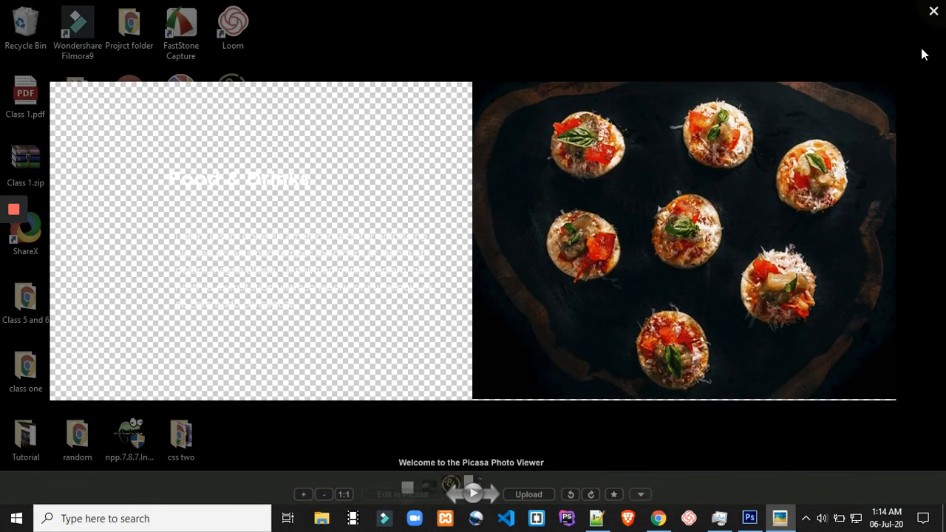
pyautogui.scroll(5, 541, 226)
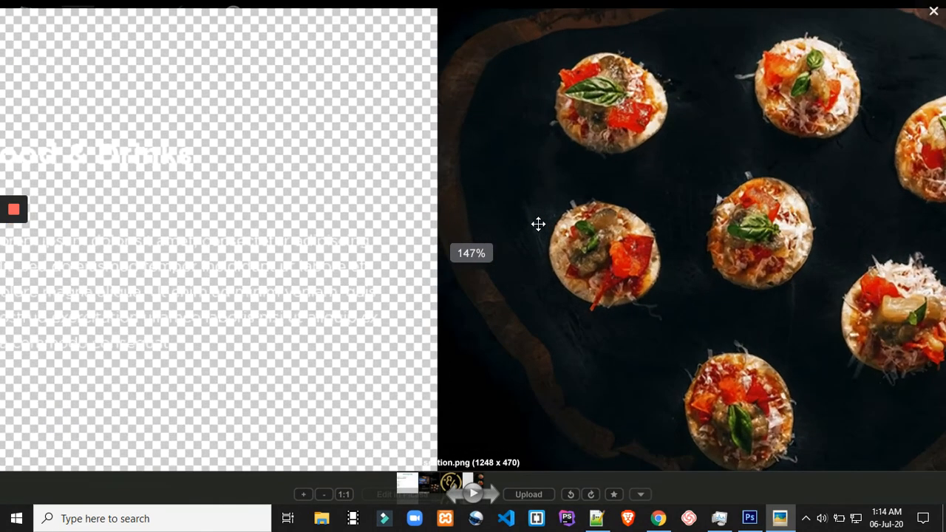
pyautogui.scroll(-5, 415, 260)
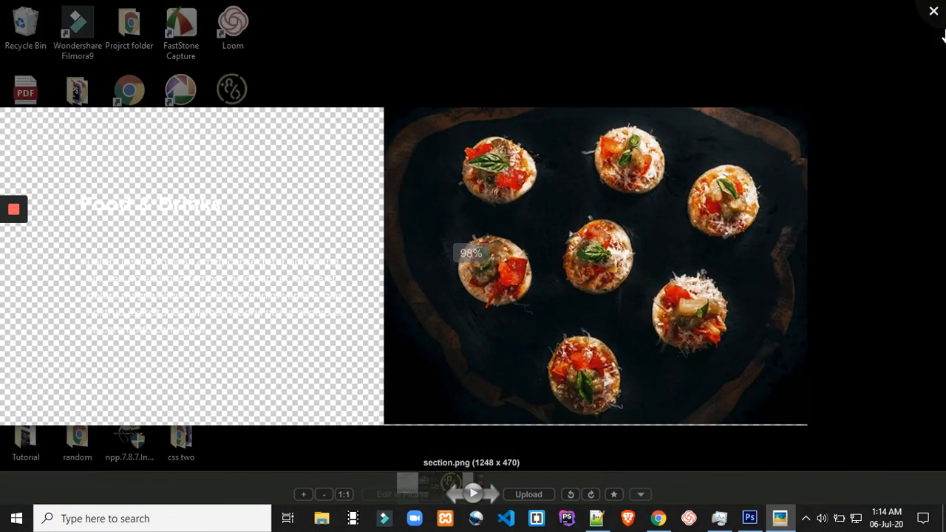
pyautogui.click(934, 12)
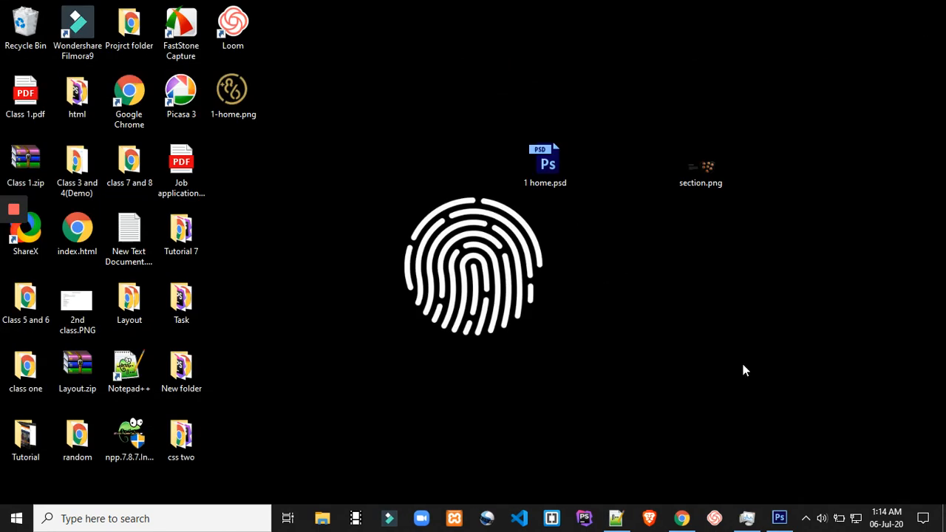
# Return to Photoshop and measure the Facilities section with a full-width rectangular marquee of about 1247 by 472 px
pyautogui.click(780, 518)
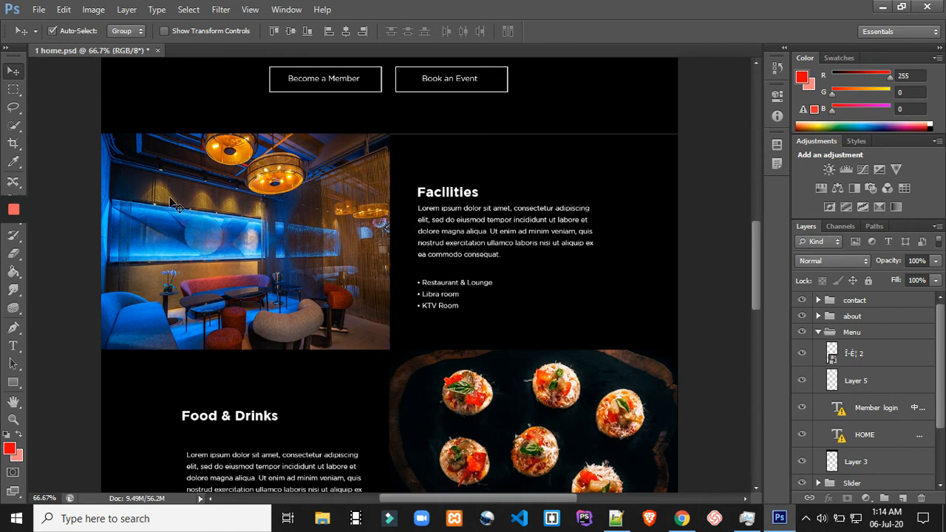
pyautogui.click(13, 89)
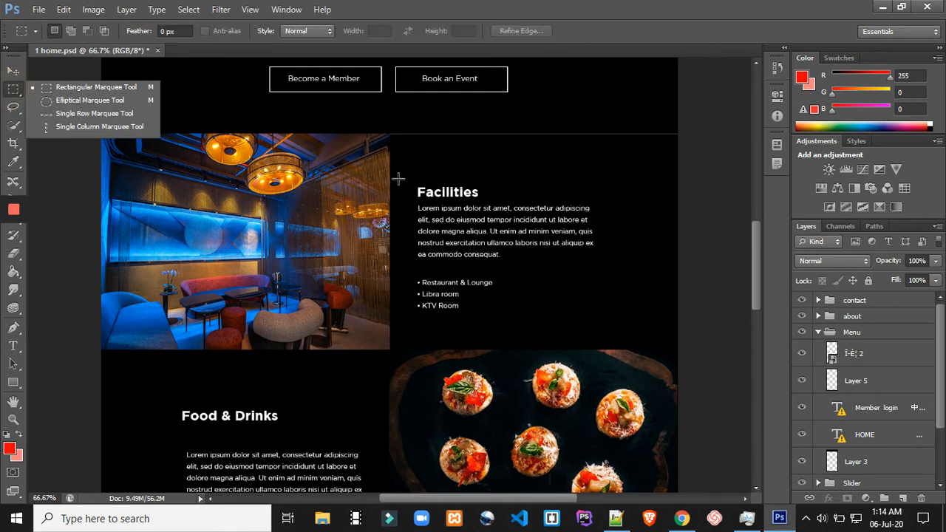
pyautogui.click(91, 89)
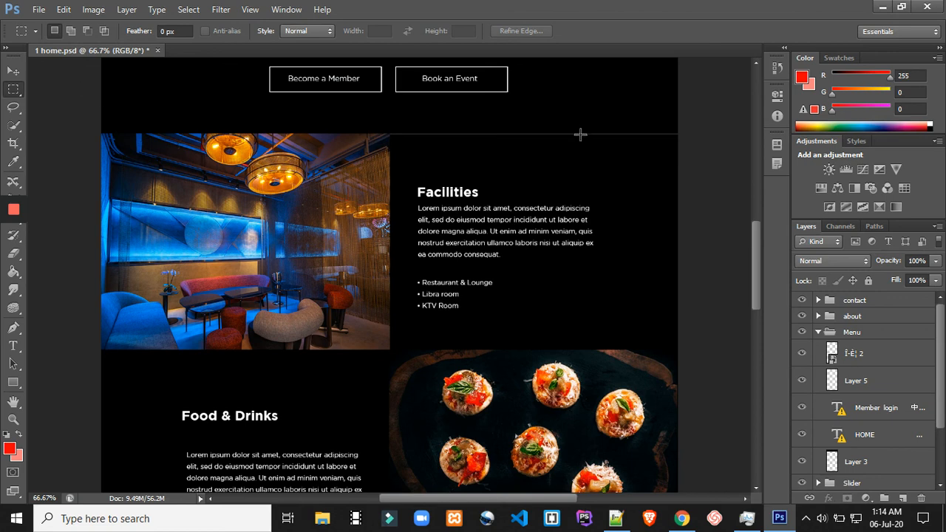
pyautogui.moveTo(581, 135); pyautogui.dragTo(604, 348)
pyautogui.moveTo(675, 133); pyautogui.dragTo(100, 348)
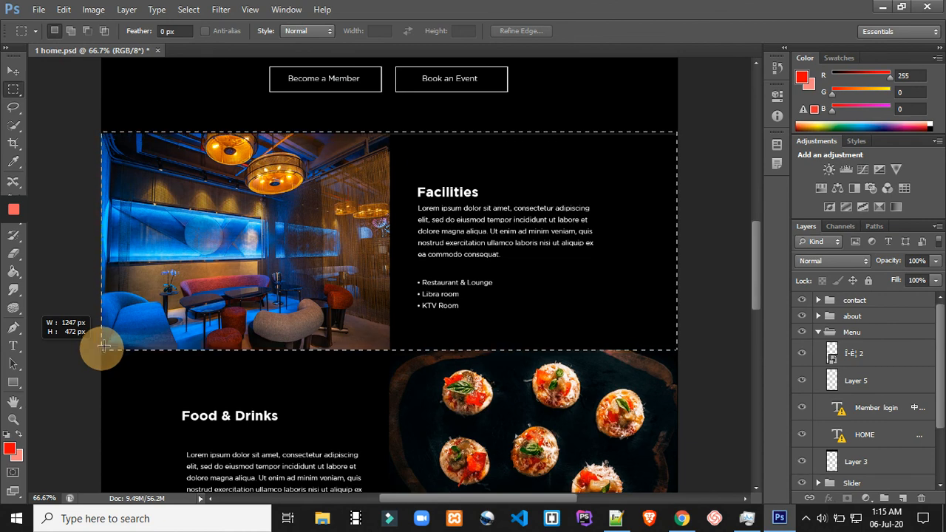
pyautogui.moveTo(104, 346); pyautogui.dragTo(104, 346)
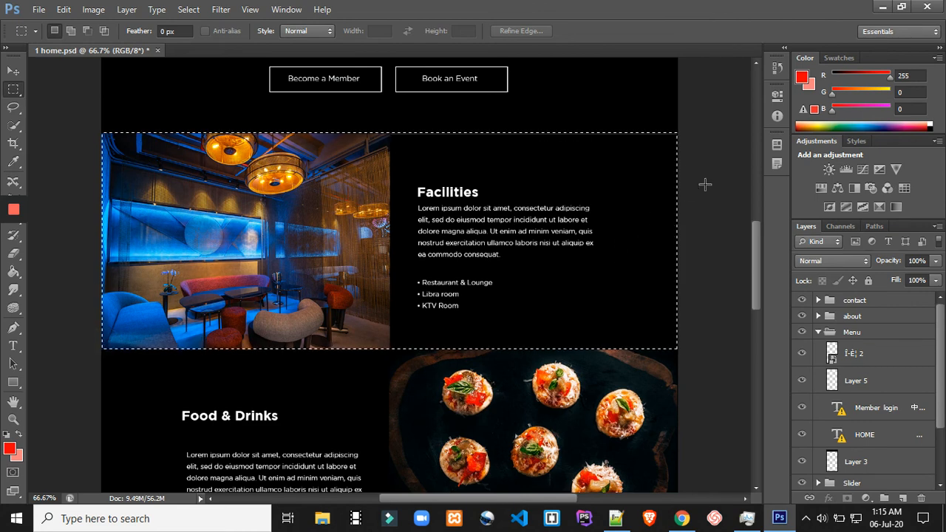
# Pick the black background layer on the canvas with the Move tool, clear the layer selection, and review the page up to its header
pyautogui.click(13, 71)
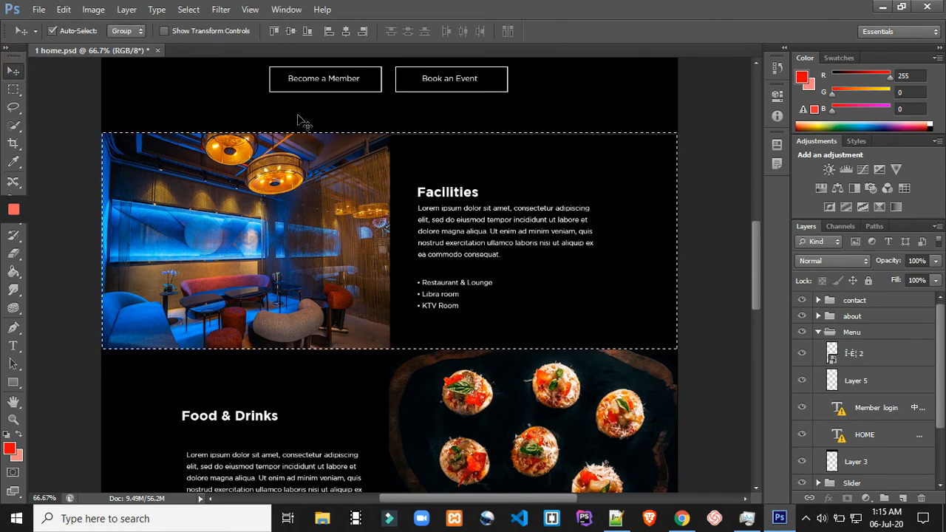
pyautogui.click(562, 70)
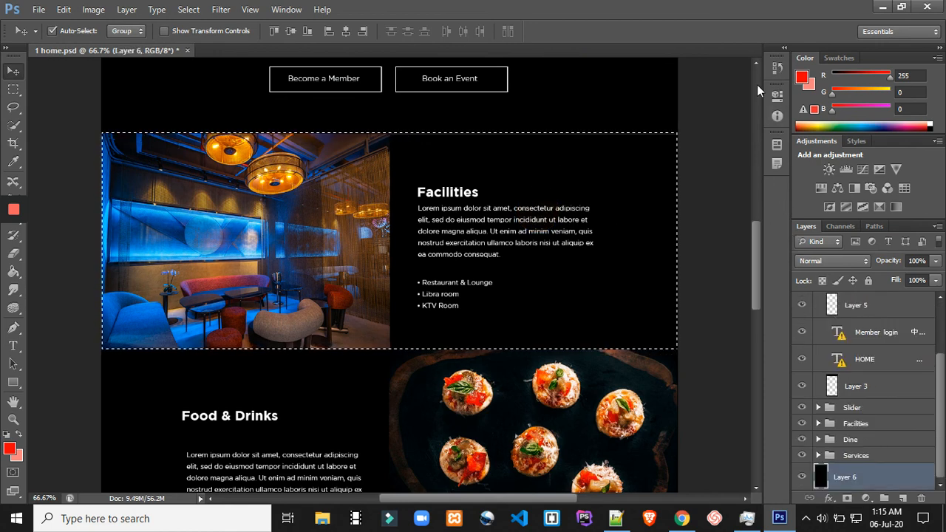
pyautogui.click(706, 336)
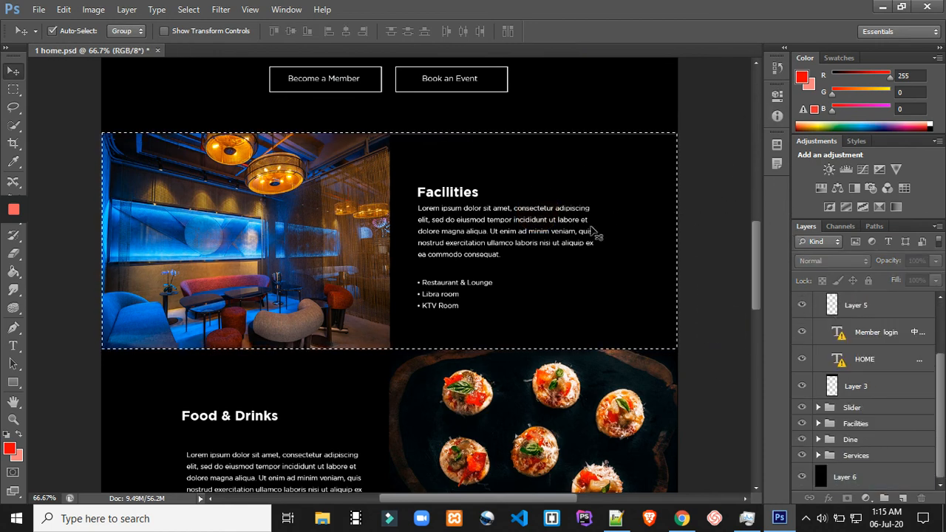
pyautogui.scroll(6, 127, 212)
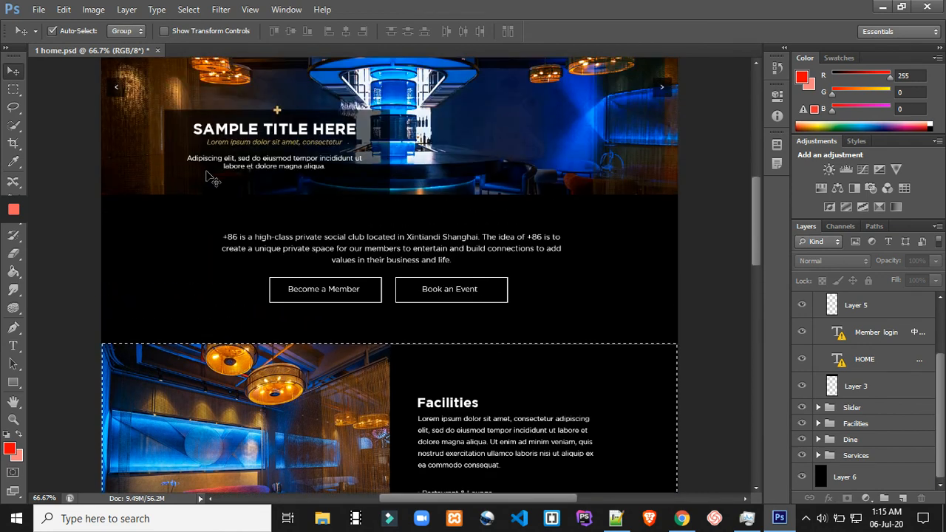
pyautogui.scroll(3, 210, 177)
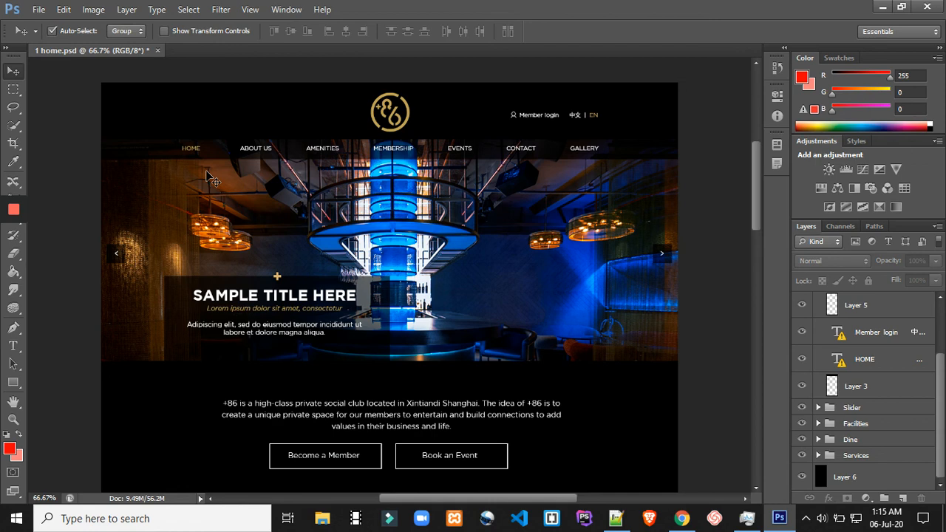
pyautogui.moveTo(6, 244)
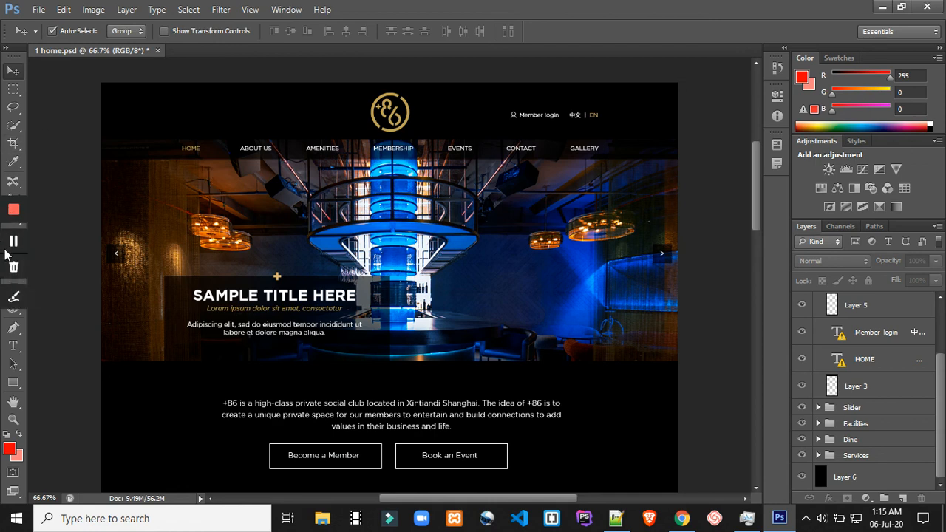